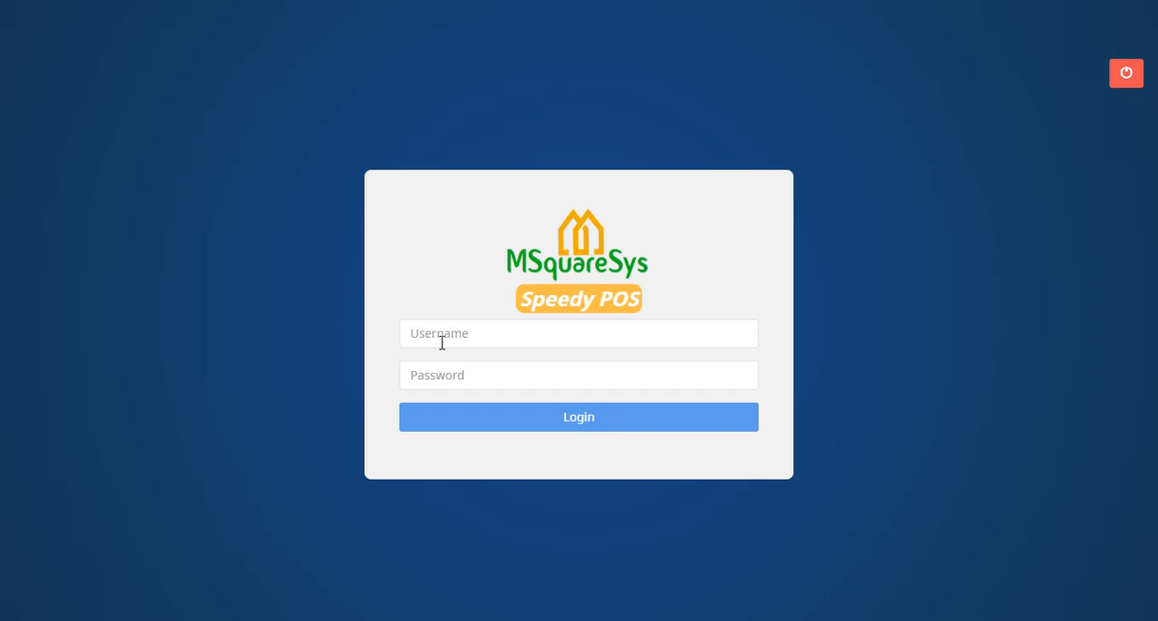
Log in with the username admin and the account password.
{"action": "left_click", "coordinate": [453, 335]}
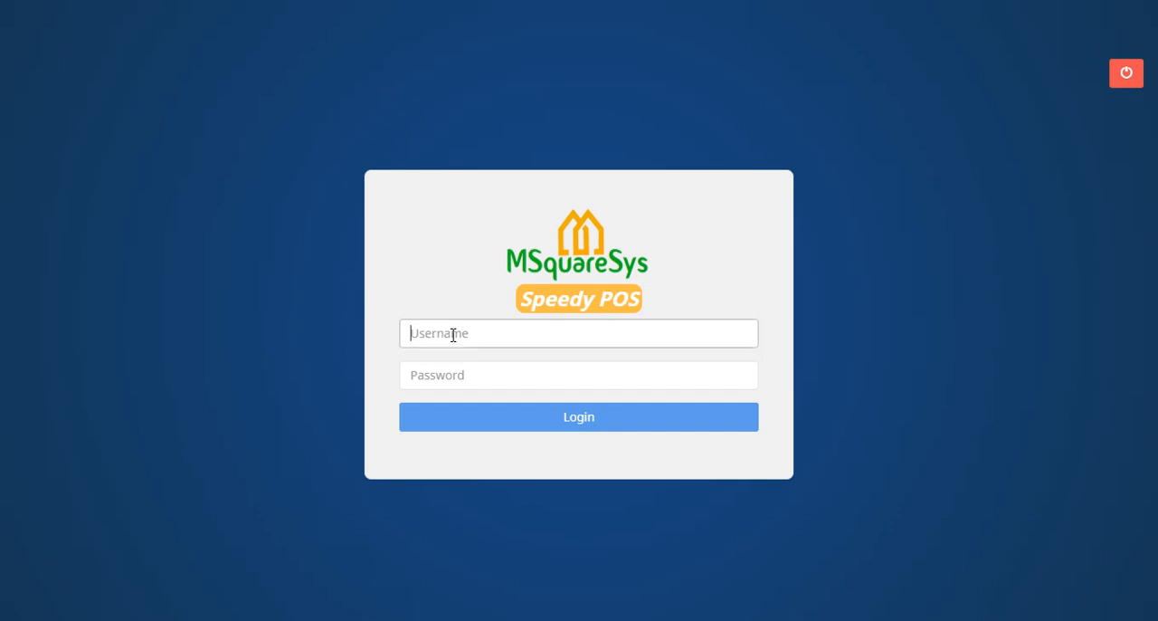
{"action": "type", "text": "admin"}
{"action": "left_click", "coordinate": [455, 372]}
{"action": "type", "text": "admin"}
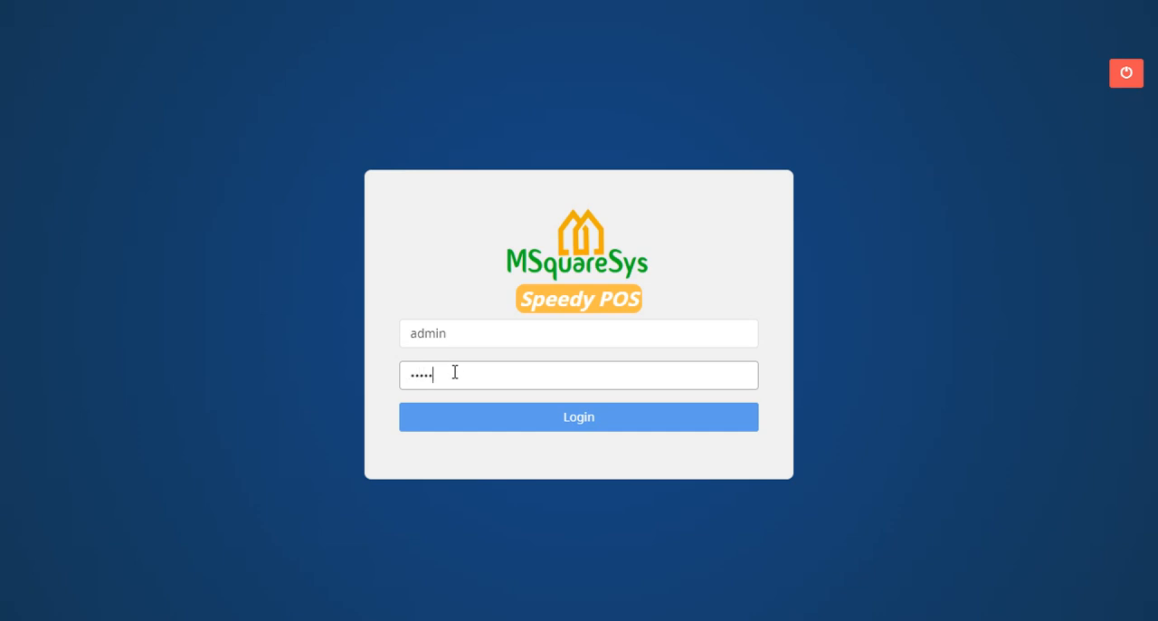
{"action": "left_click", "coordinate": [514, 421]}
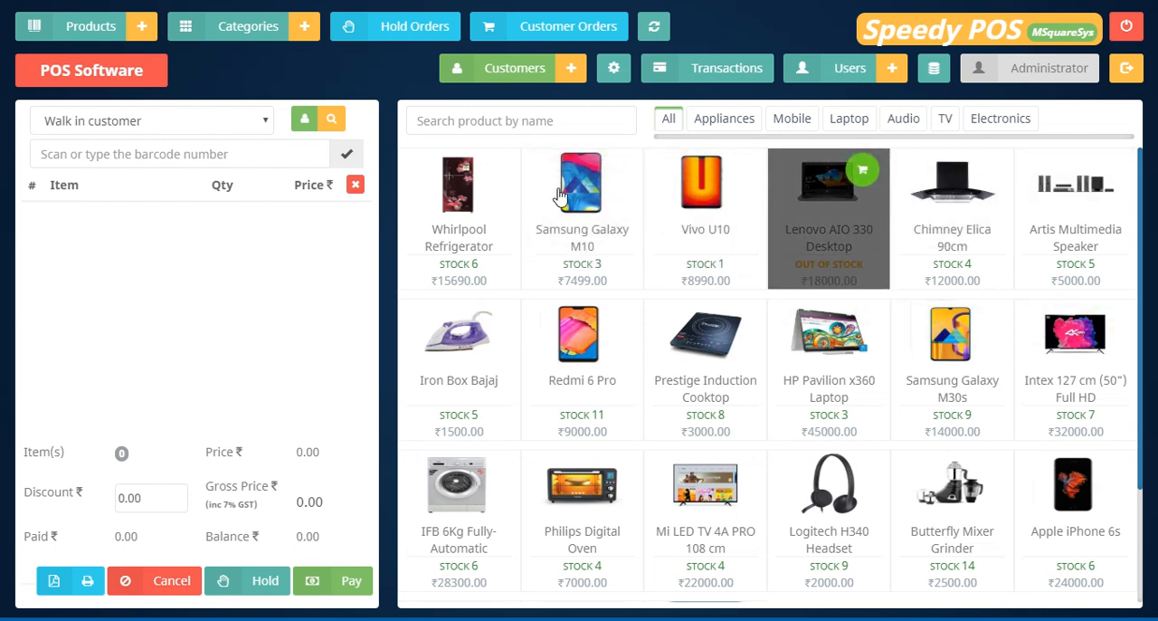
Search the products by name for iron and clear the search.
{"action": "left_click", "coordinate": [457, 120]}
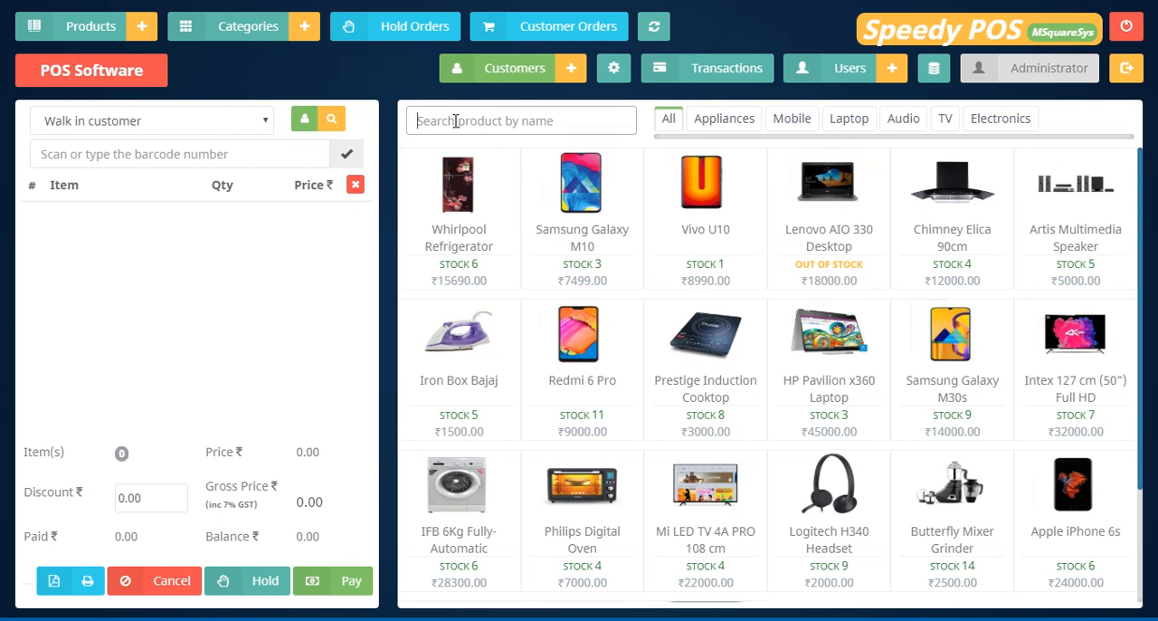
{"action": "type", "text": "iron"}
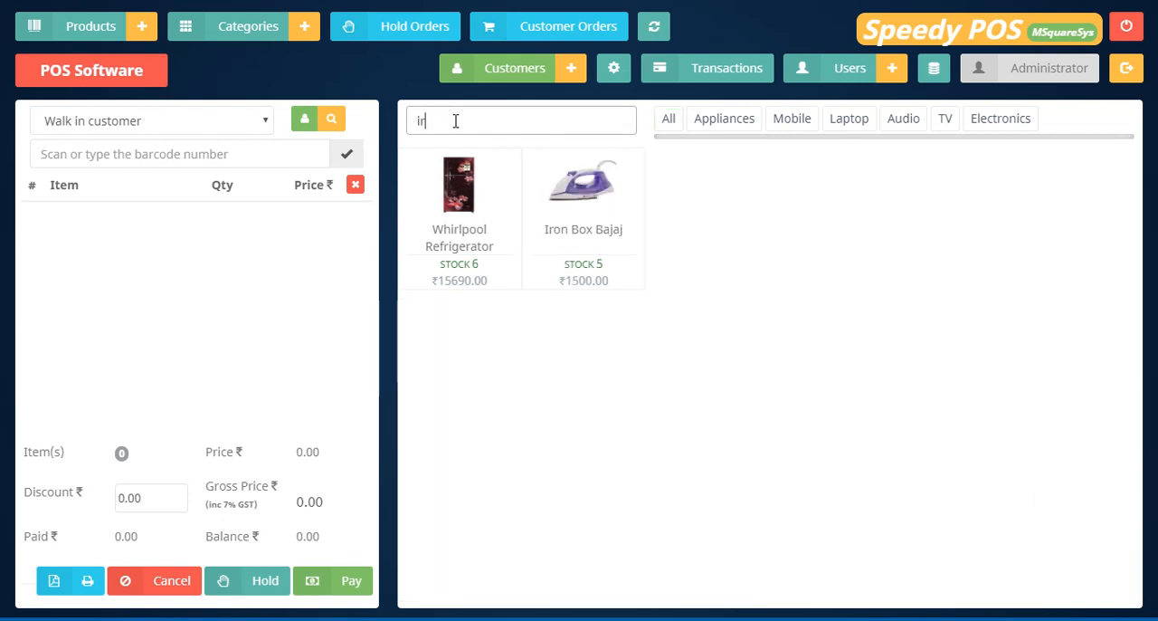
{"action": "key", "text": "BackSpace"}
{"action": "key", "text": "BackSpace"}
{"action": "key", "text": "BackSpace"}
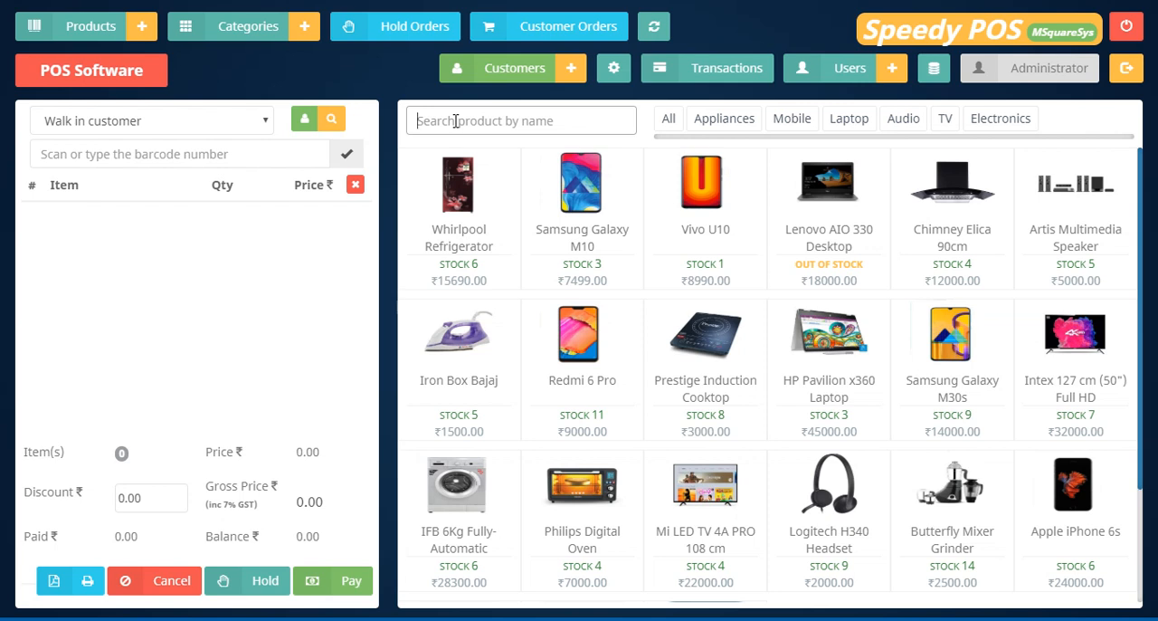
Search the products for vivo, add the Vivo U10 to the cart and try to add a second unit.
{"action": "type", "text": "vivo"}
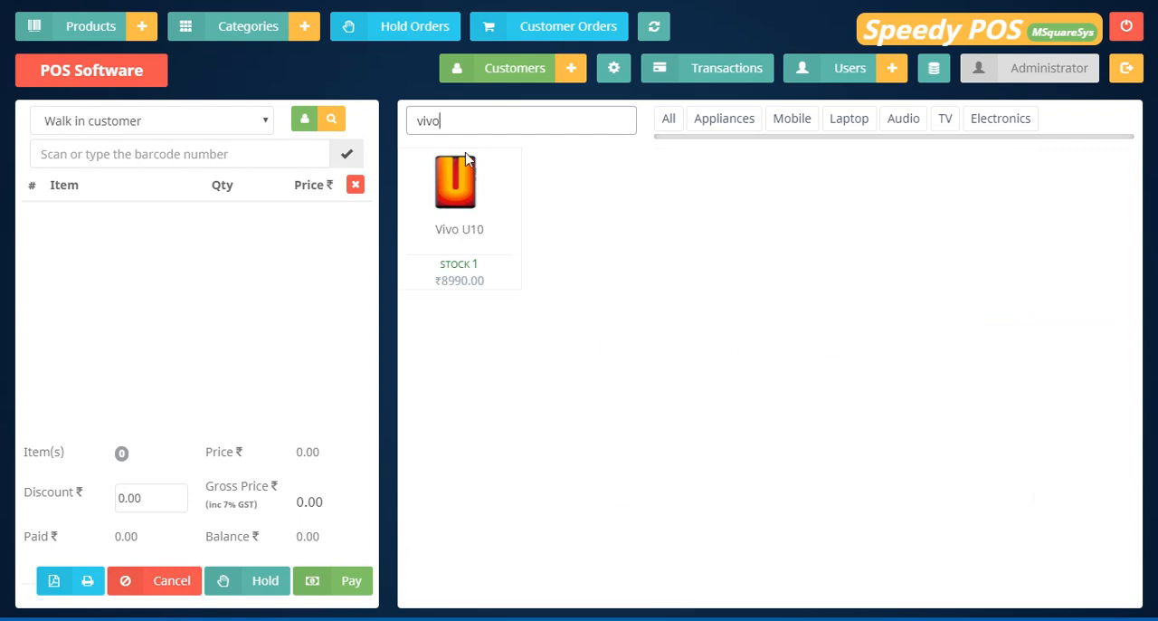
{"action": "mouse_move", "coordinate": [504, 220]}
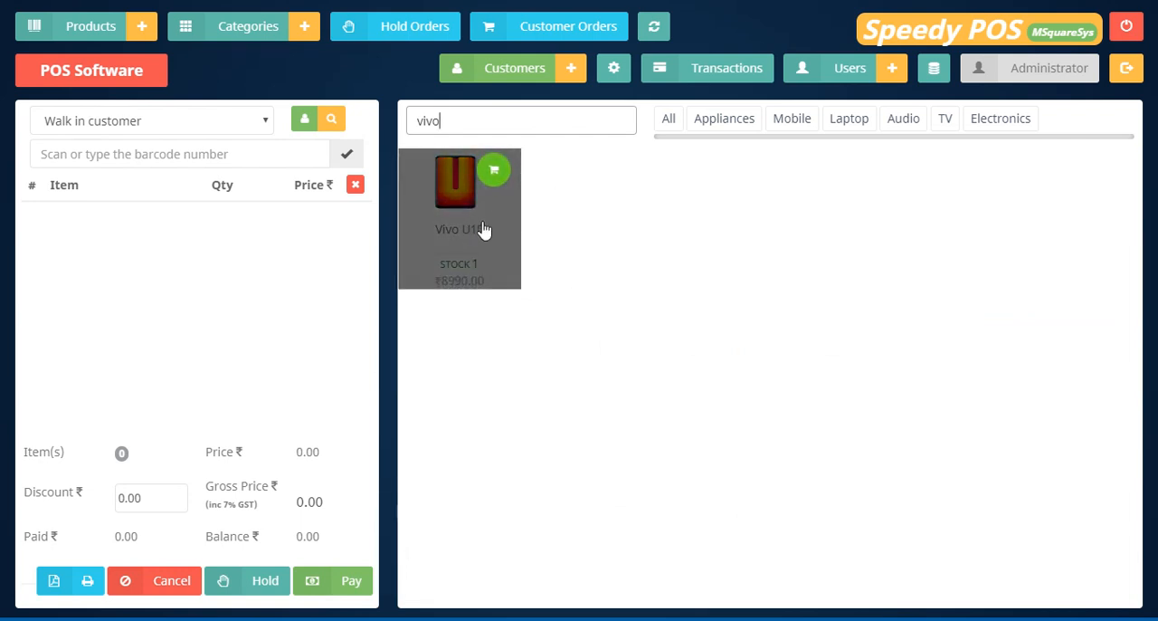
{"action": "left_click", "coordinate": [494, 179]}
{"action": "left_click", "coordinate": [492, 269]}
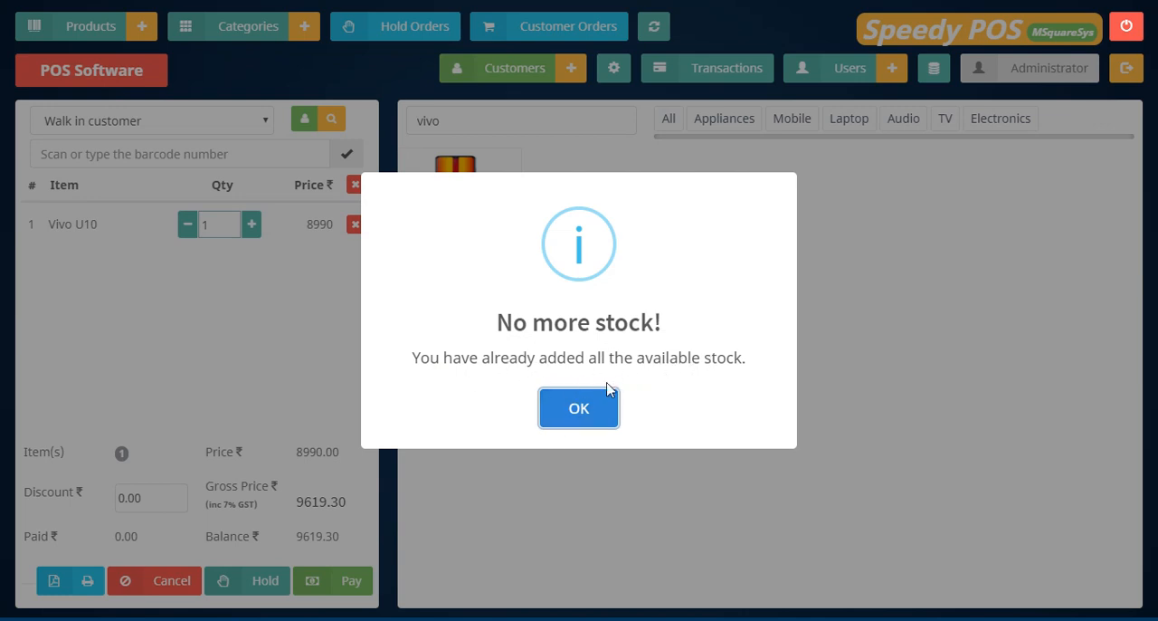
{"action": "left_click", "coordinate": [562, 407]}
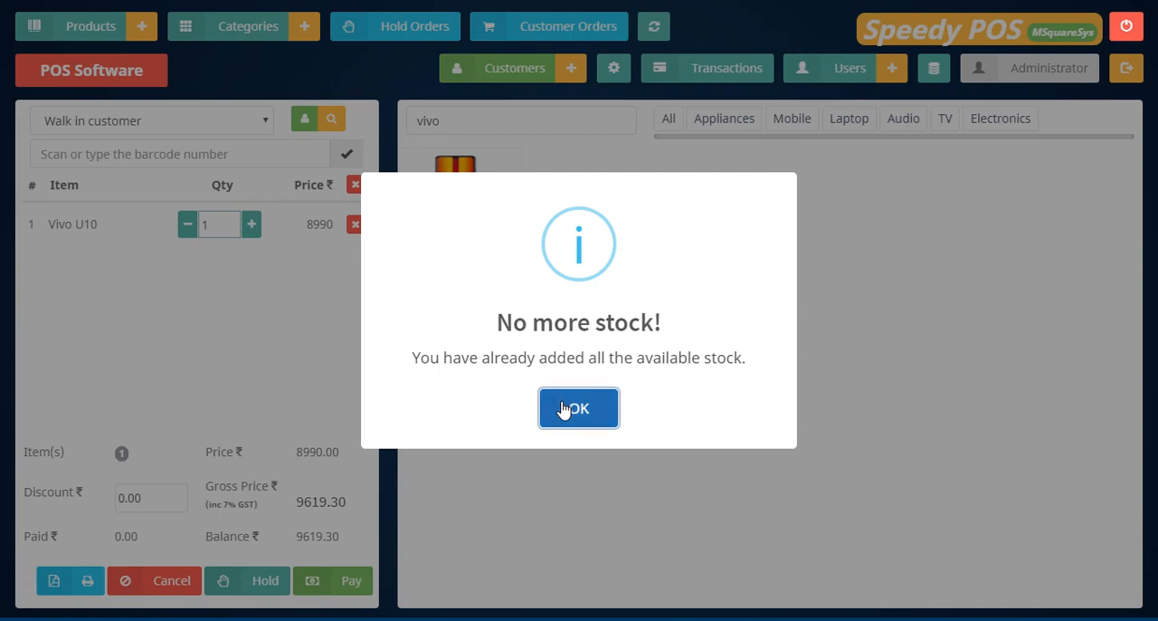
Clear the vivo product search so that the whole catalogue is listed.
{"action": "left_click", "coordinate": [468, 120]}
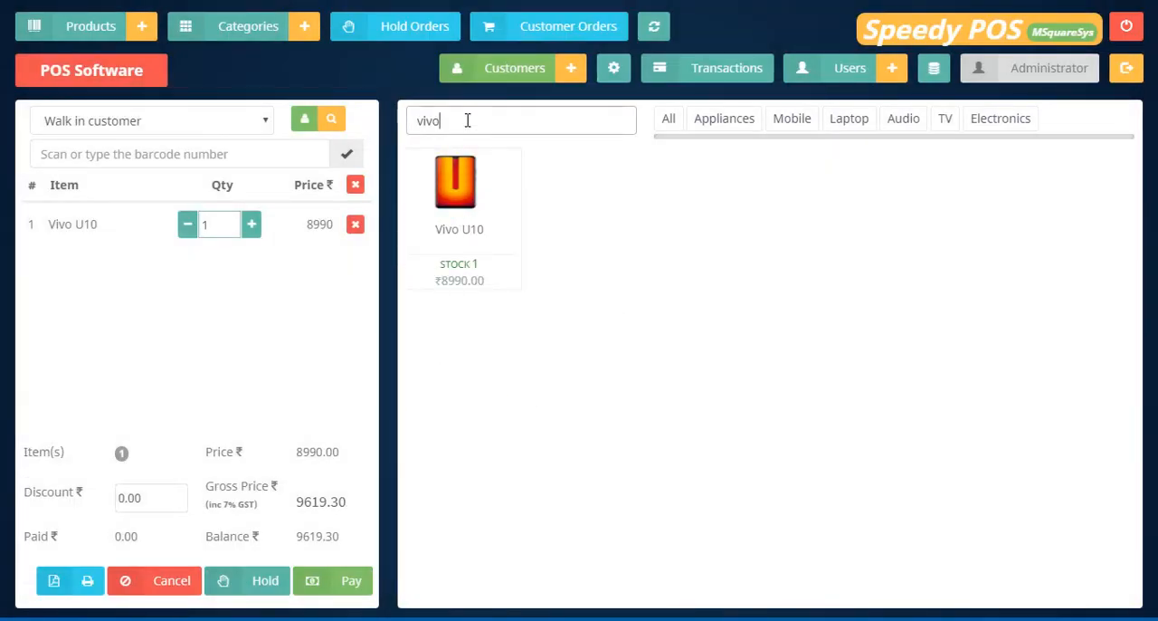
{"action": "key", "text": "BackSpace"}
{"action": "key", "text": "BackSpace"}
{"action": "key", "text": "BackSpace"}
{"action": "key", "text": "BackSpace"}
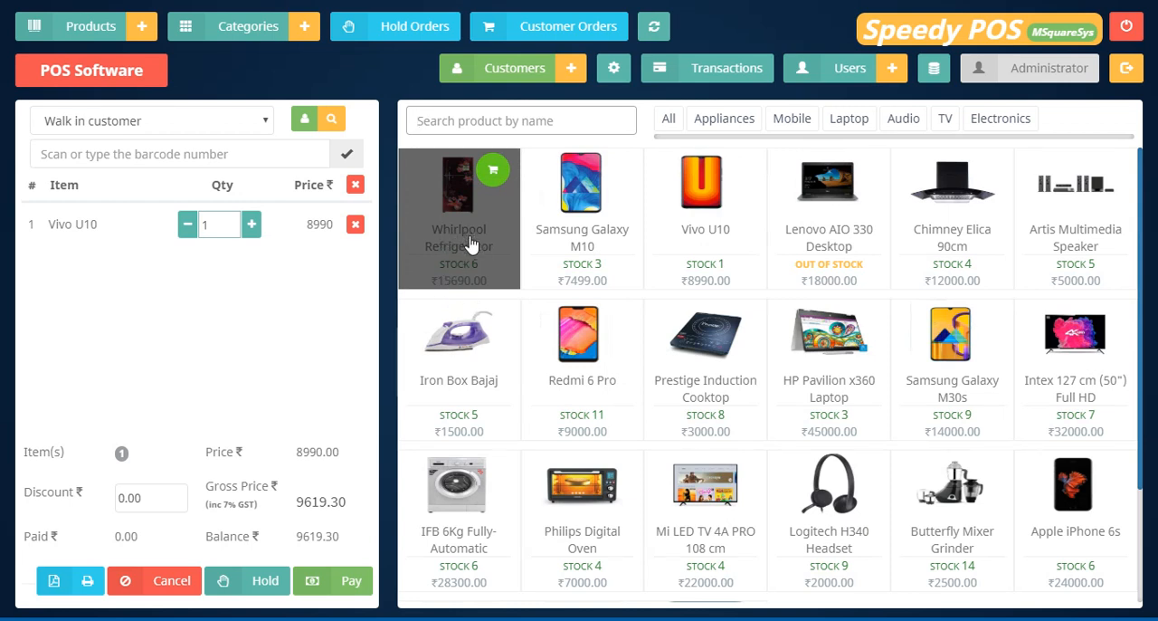
Browse the products in the Appliances, Mobile, Laptop, Audio and TV categories, returning to All.
{"action": "left_click", "coordinate": [724, 123]}
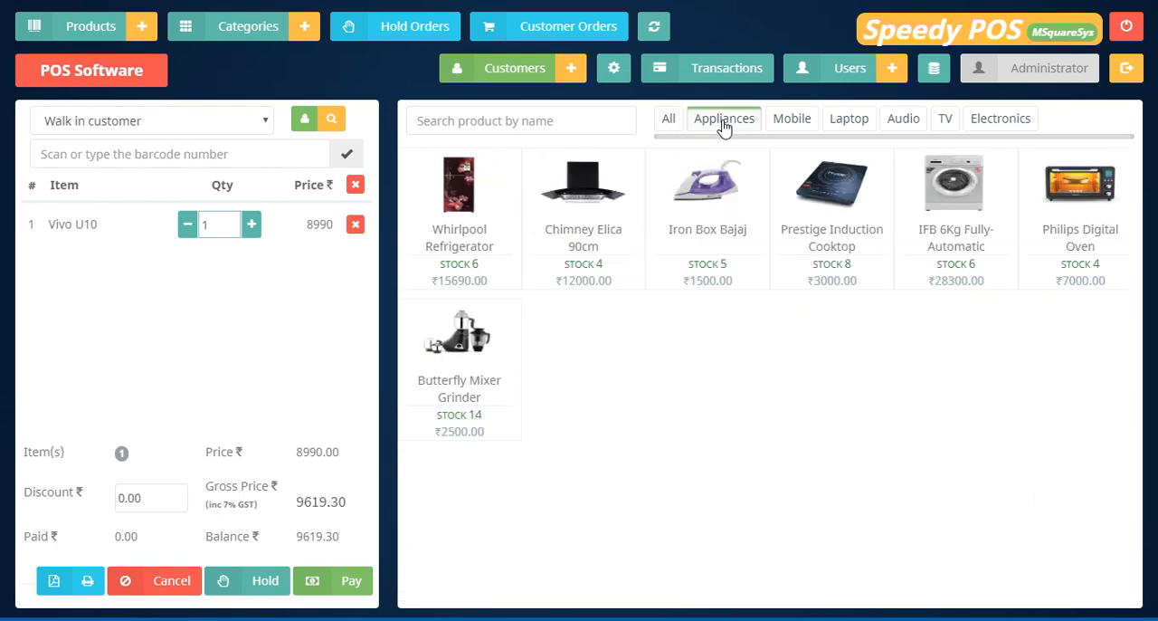
{"action": "left_click", "coordinate": [793, 123]}
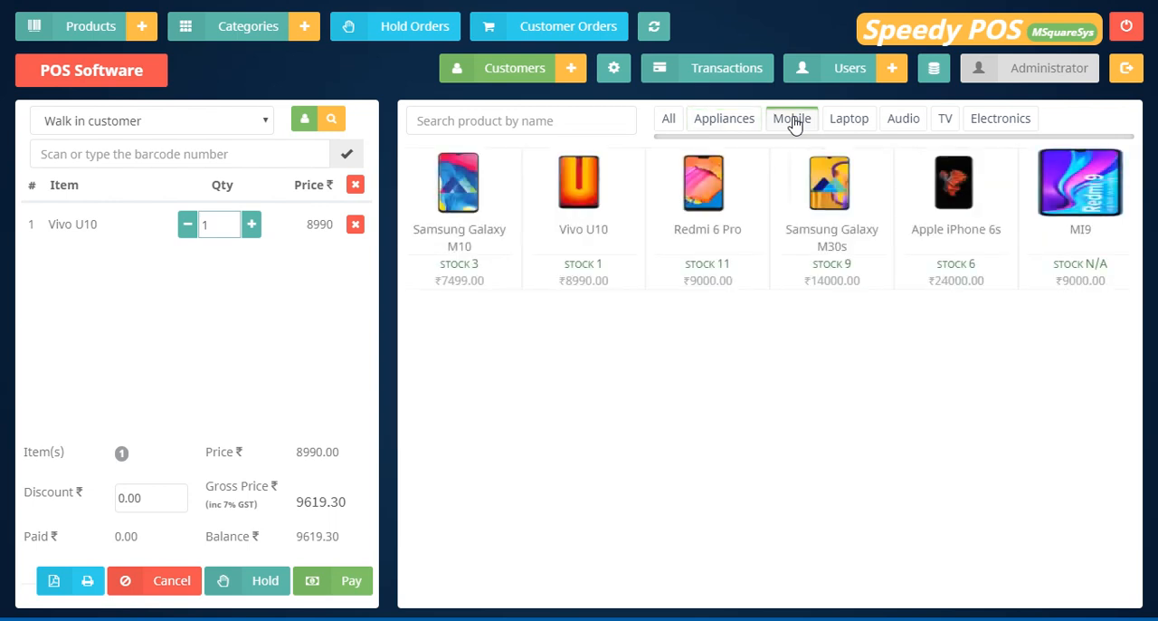
{"action": "left_click", "coordinate": [848, 127]}
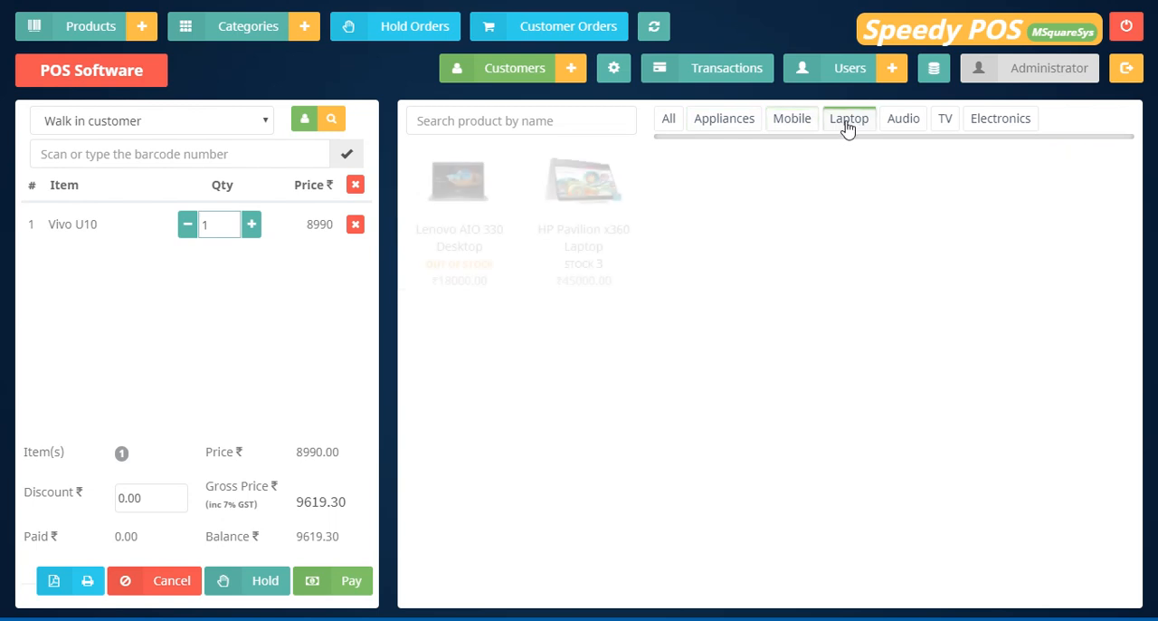
{"action": "left_click", "coordinate": [910, 123]}
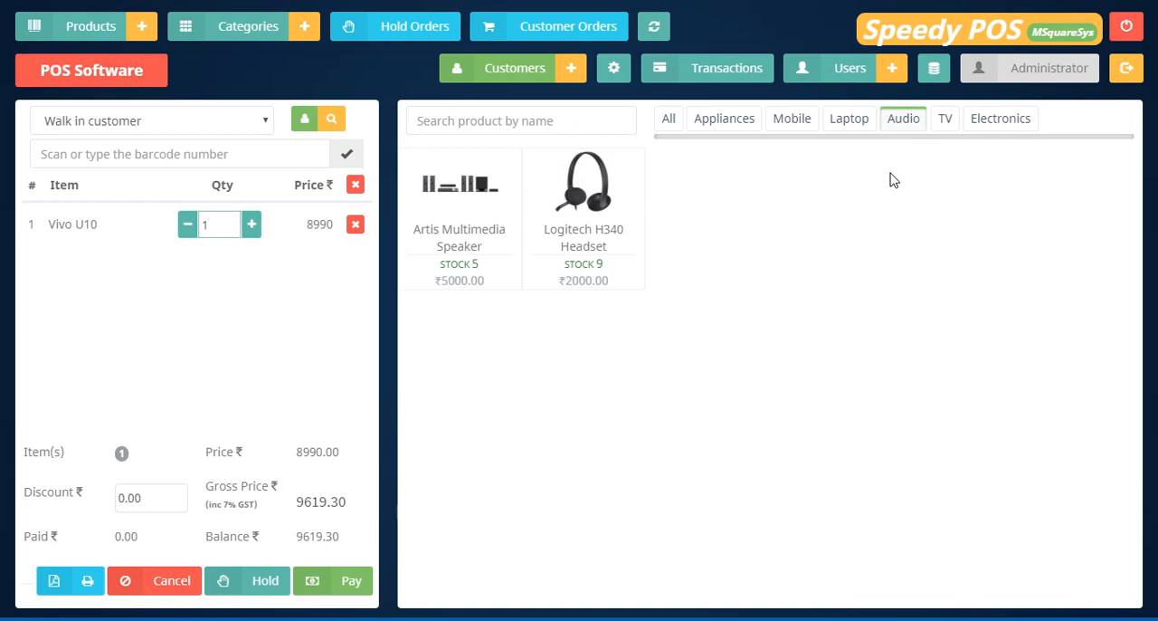
{"action": "left_click", "coordinate": [945, 127]}
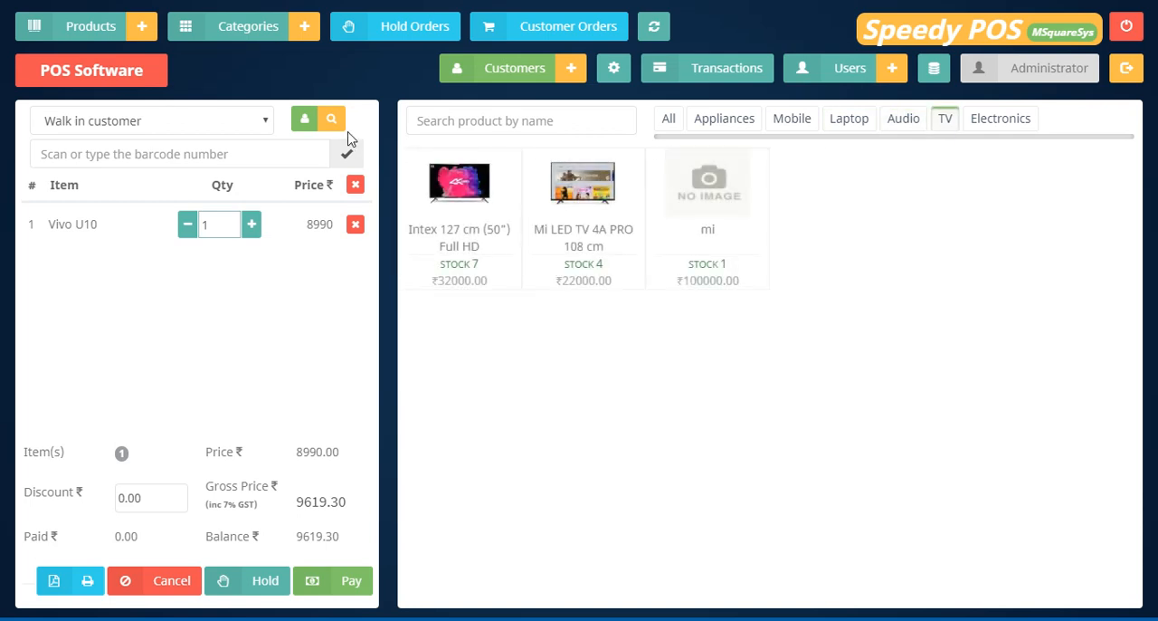
{"action": "left_click", "coordinate": [496, 119]}
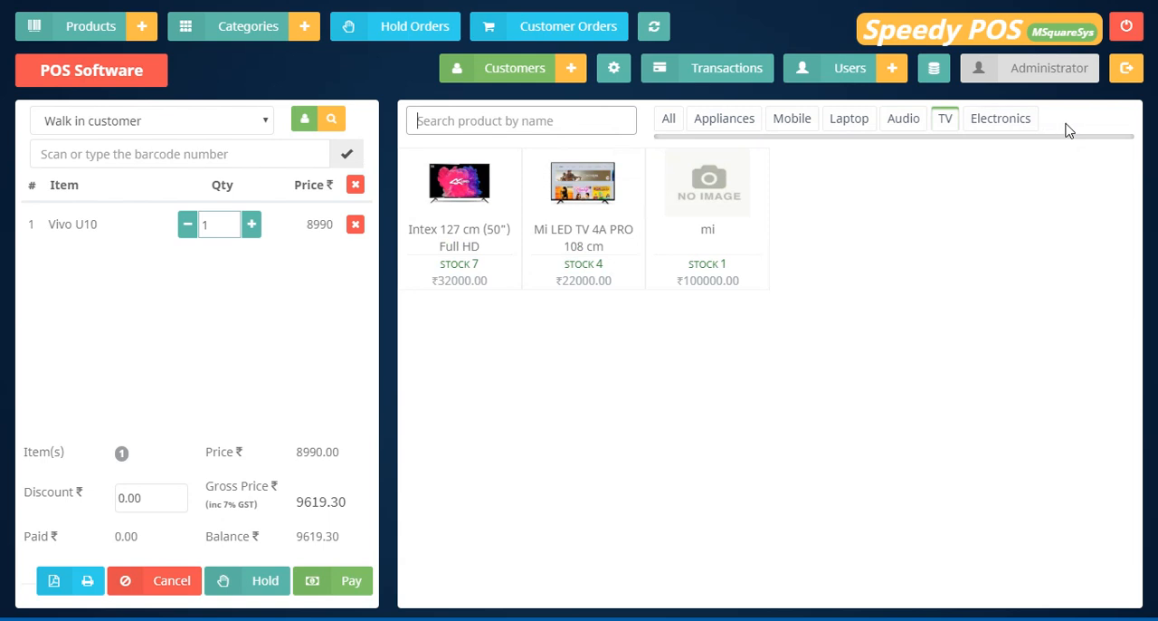
{"action": "left_click", "coordinate": [668, 124]}
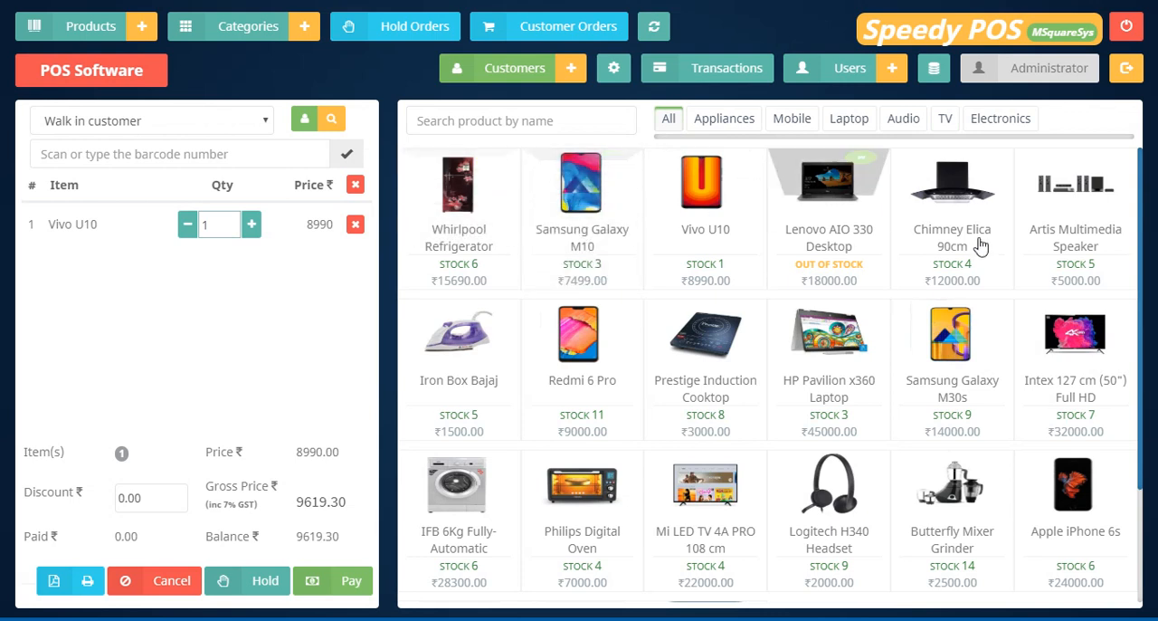
Filter the products by Appliances and Mobile, and search them by name for tv, clearing the search at the end.
{"action": "left_click", "coordinate": [744, 121]}
{"action": "left_click", "coordinate": [789, 121]}
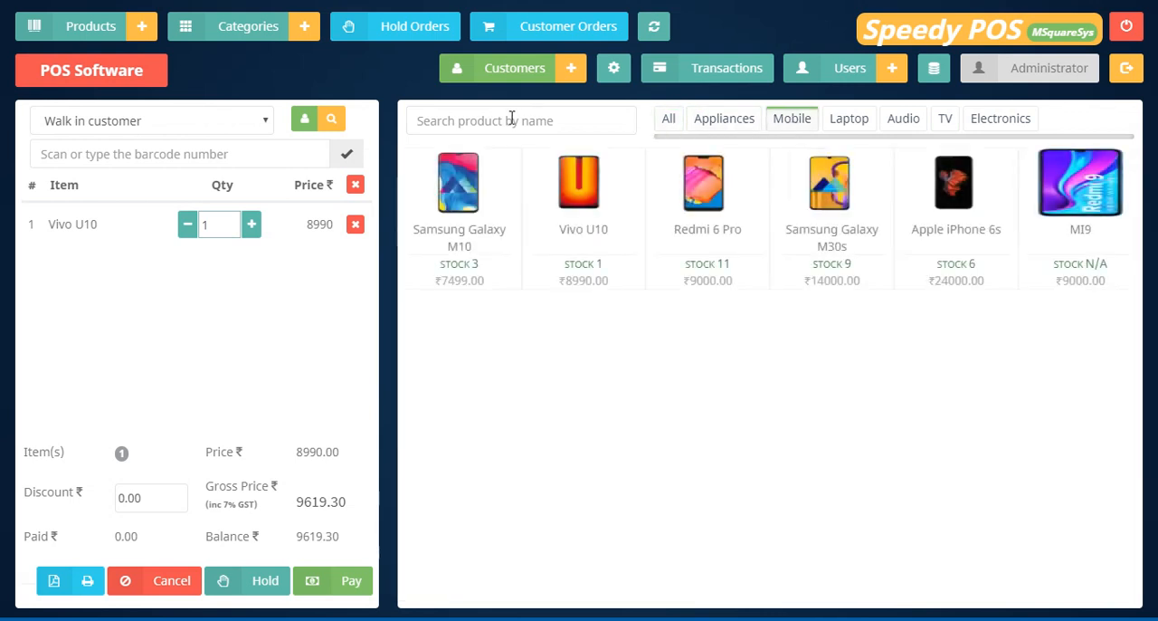
{"action": "left_click", "coordinate": [503, 121]}
{"action": "type", "text": "tv"}
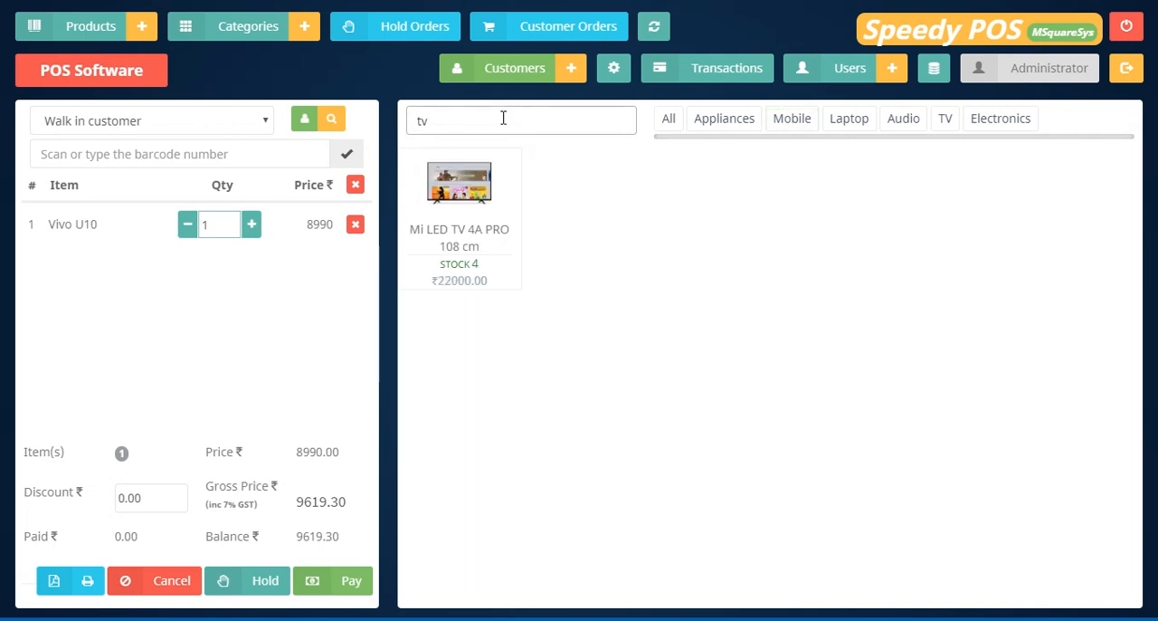
{"action": "key", "text": "BackSpace"}
{"action": "key", "text": "BackSpace"}
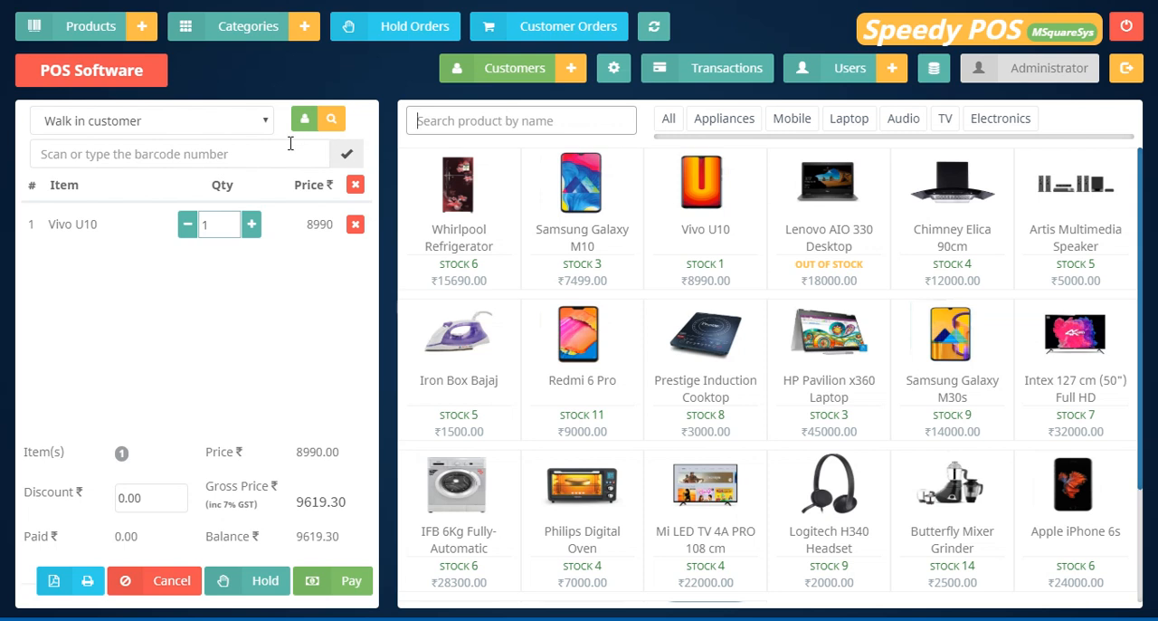
Look through the customer choices for the current order without changing the walk-in customer.
{"action": "left_click", "coordinate": [141, 126]}
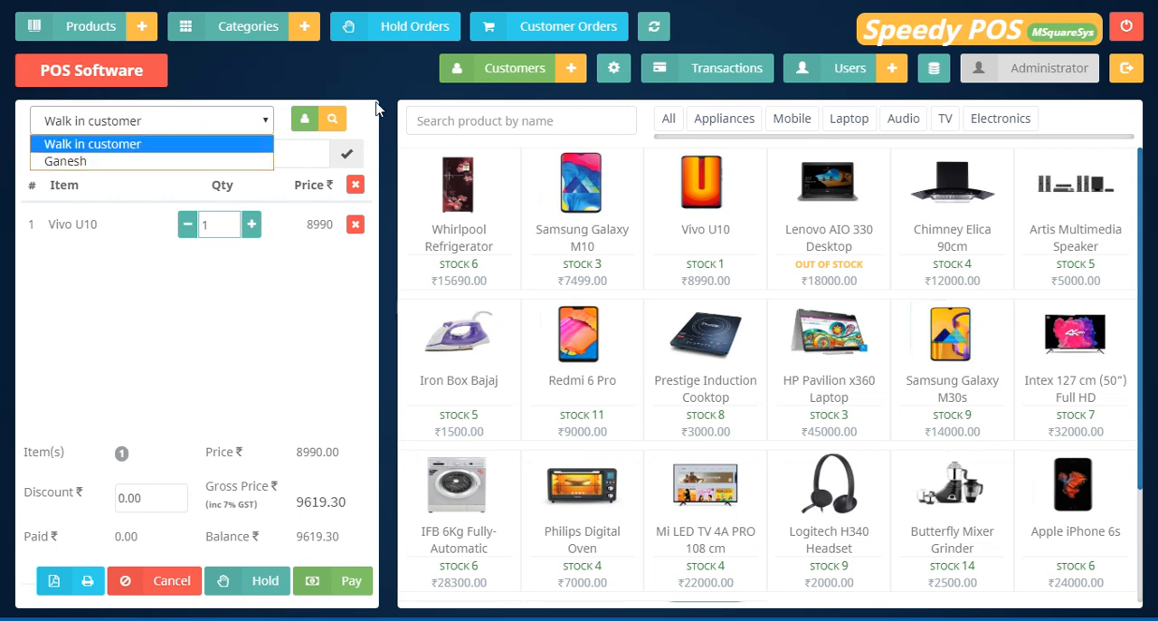
{"action": "left_click", "coordinate": [522, 106]}
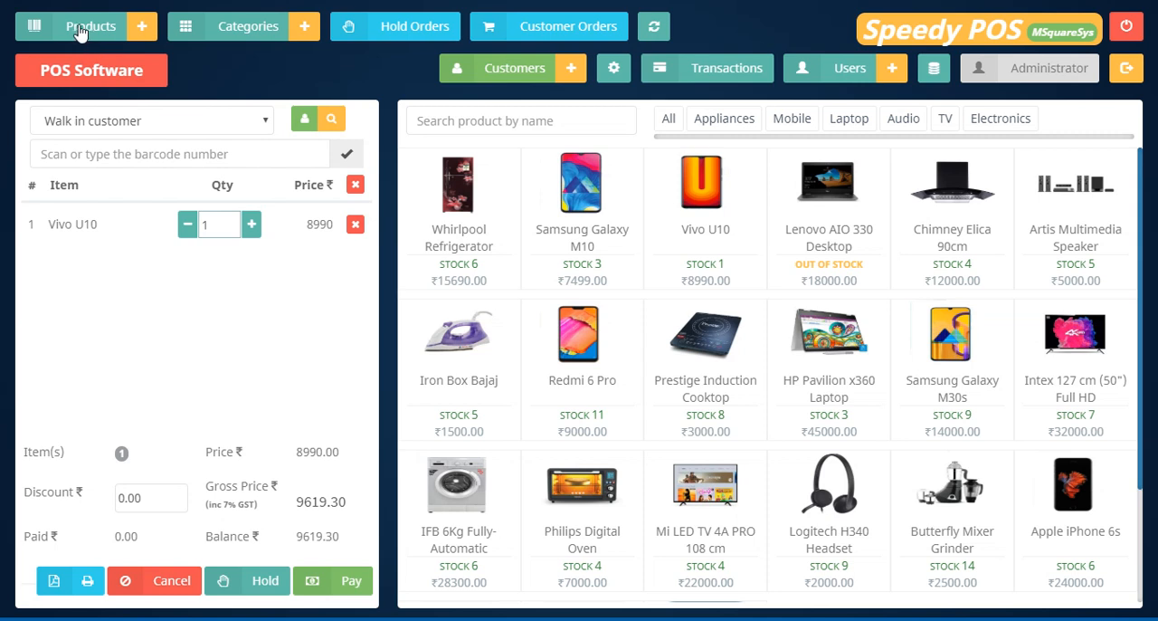
Search the category list for softwa, clear the search and close the list.
{"action": "left_click", "coordinate": [249, 32]}
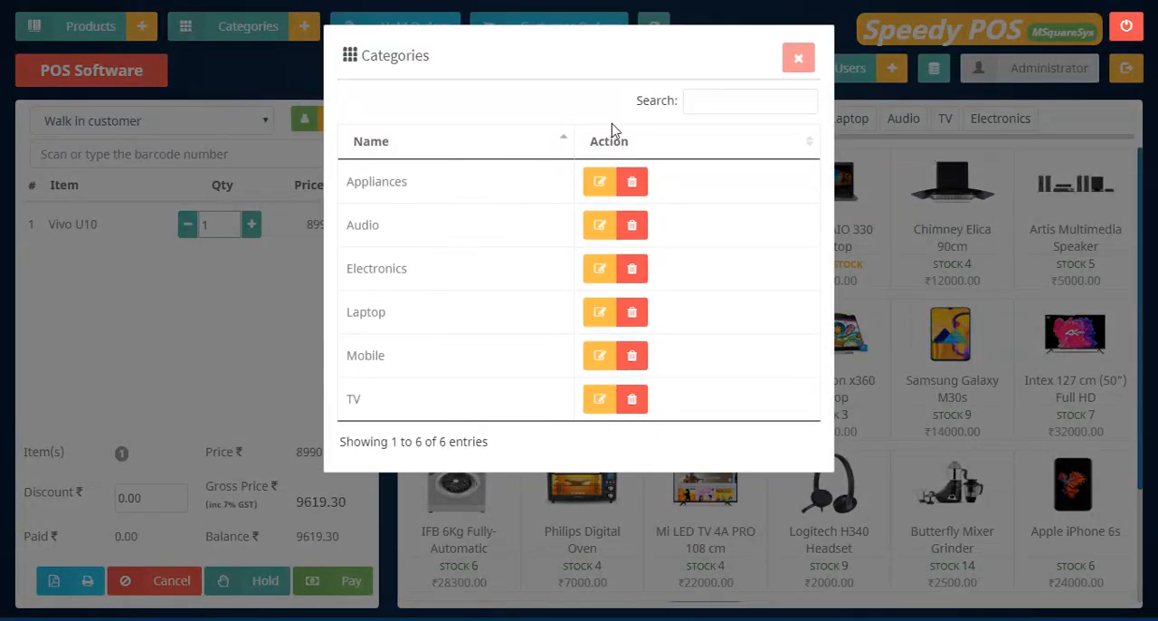
{"action": "left_click", "coordinate": [702, 109]}
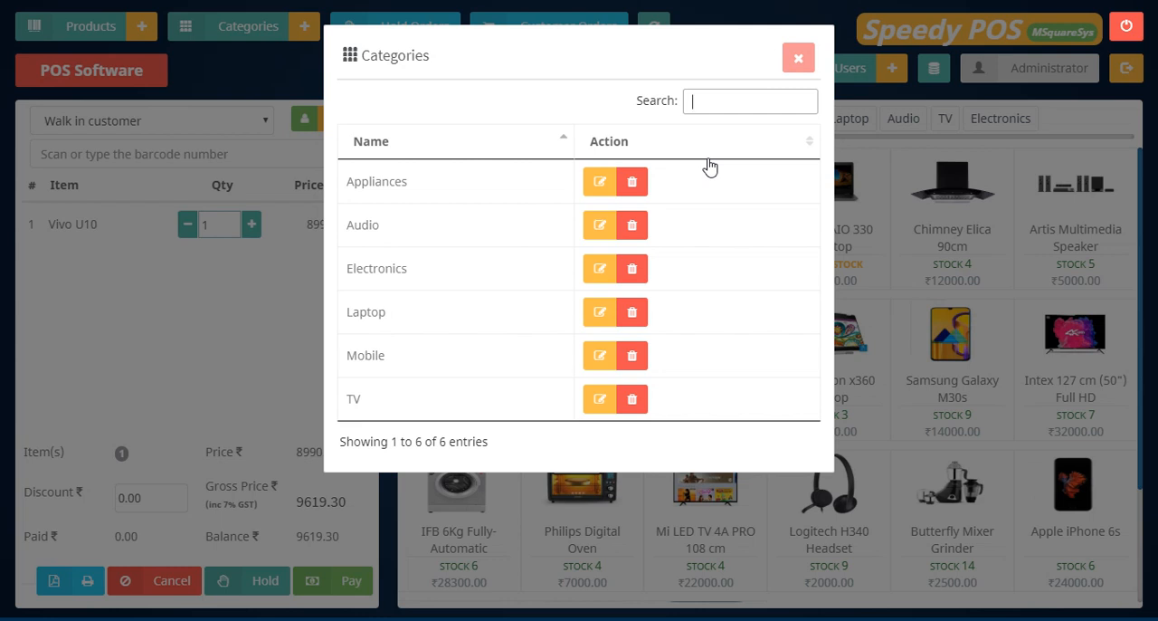
{"action": "type", "text": "softwa"}
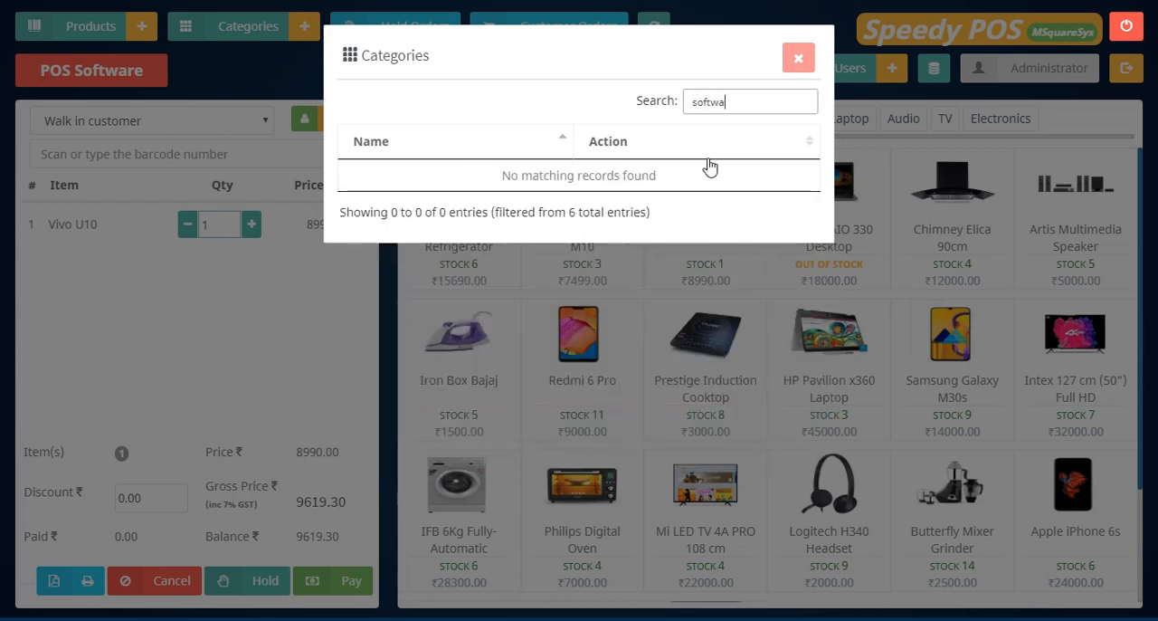
{"action": "key", "text": "BackSpace"}
{"action": "key", "text": "BackSpace"}
{"action": "key", "text": "BackSpace"}
{"action": "key", "text": "BackSpace"}
{"action": "key", "text": "BackSpace"}
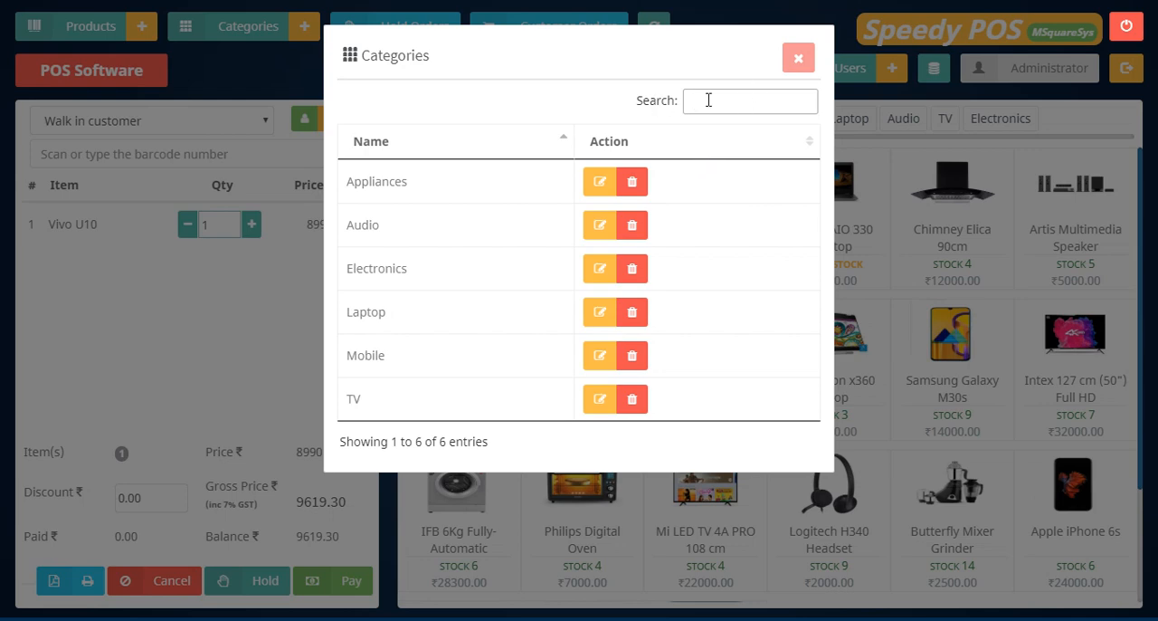
{"action": "left_click", "coordinate": [797, 57]}
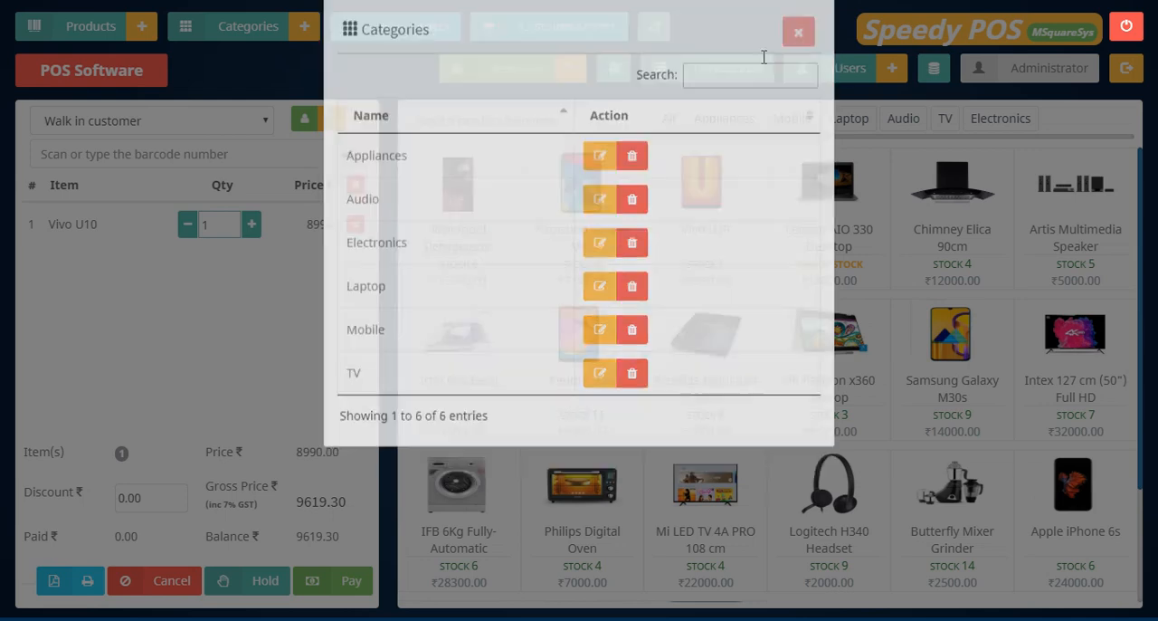
Add a new product category named "sofware pos" and close the category form.
{"action": "left_click", "coordinate": [305, 28]}
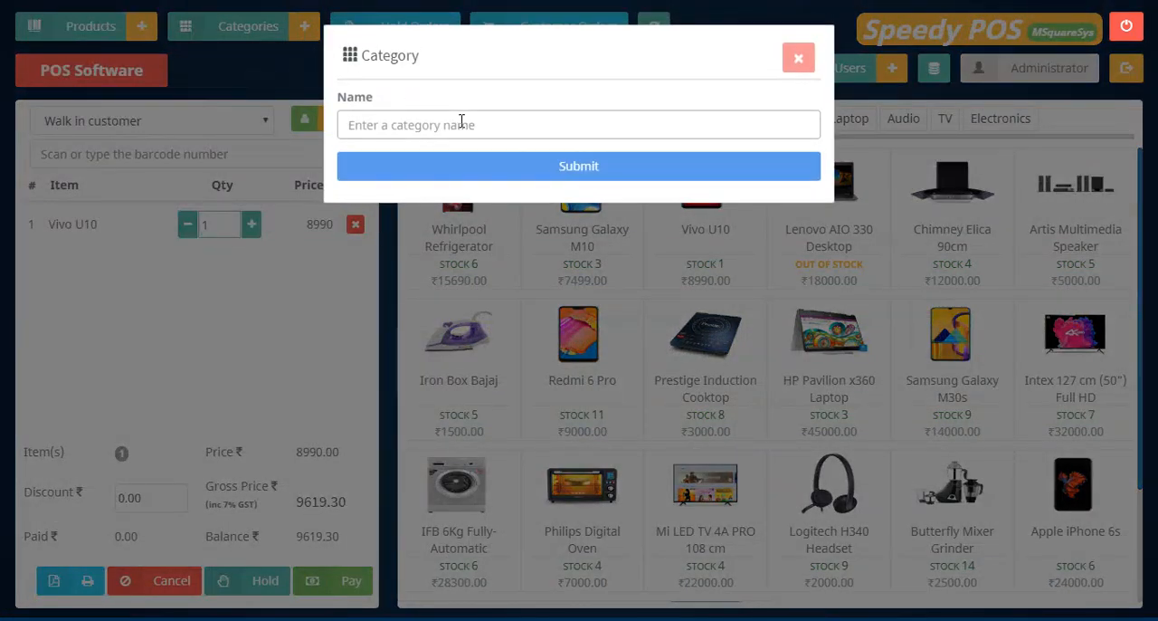
{"action": "left_click", "coordinate": [462, 124]}
{"action": "type", "text": "sofware pos"}
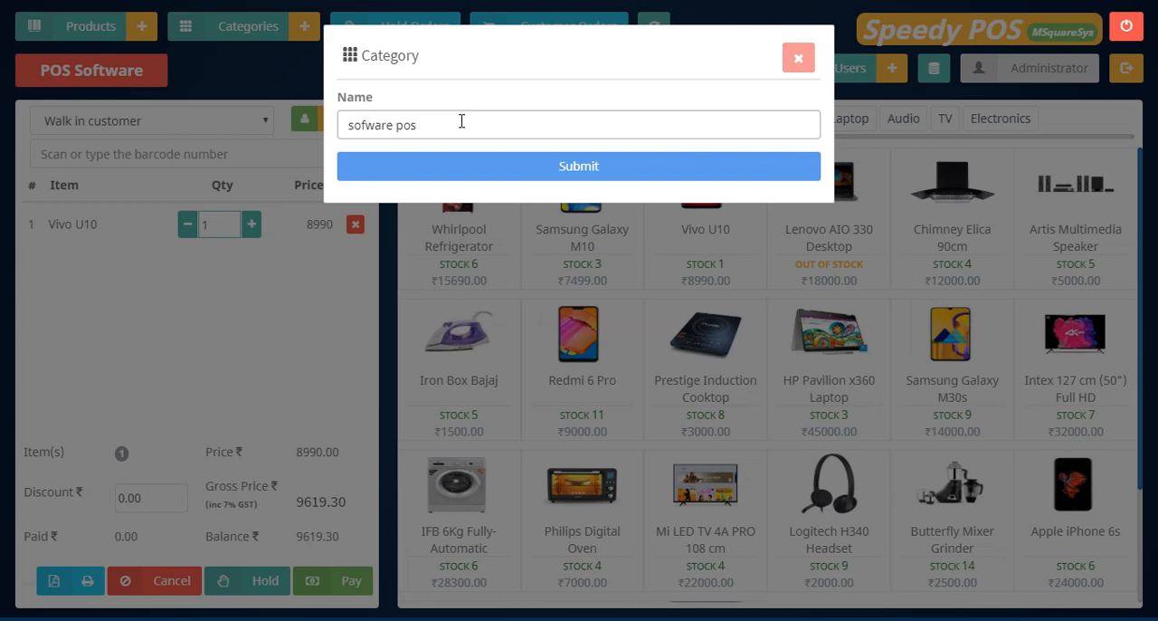
{"action": "left_click", "coordinate": [568, 172]}
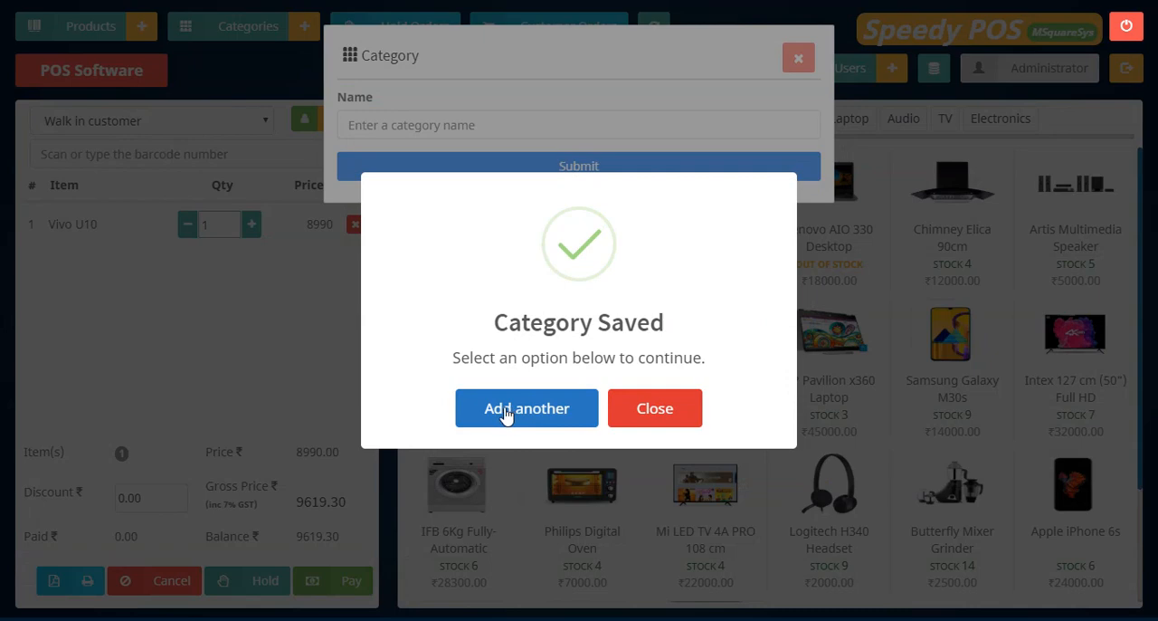
{"action": "left_click", "coordinate": [505, 414]}
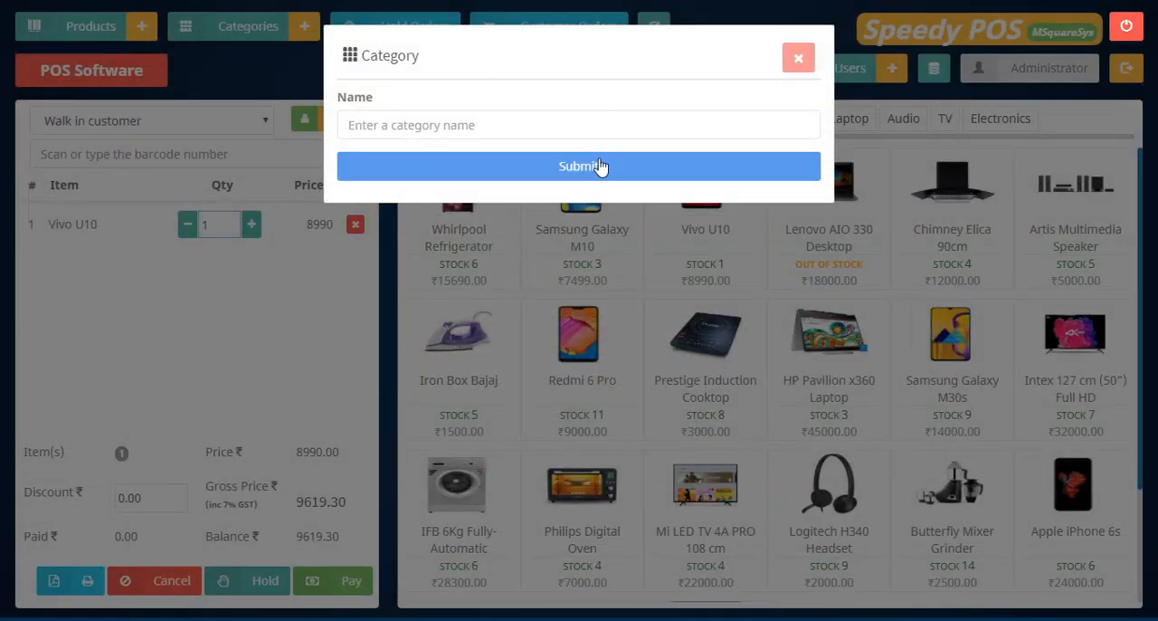
{"action": "left_click", "coordinate": [799, 60]}
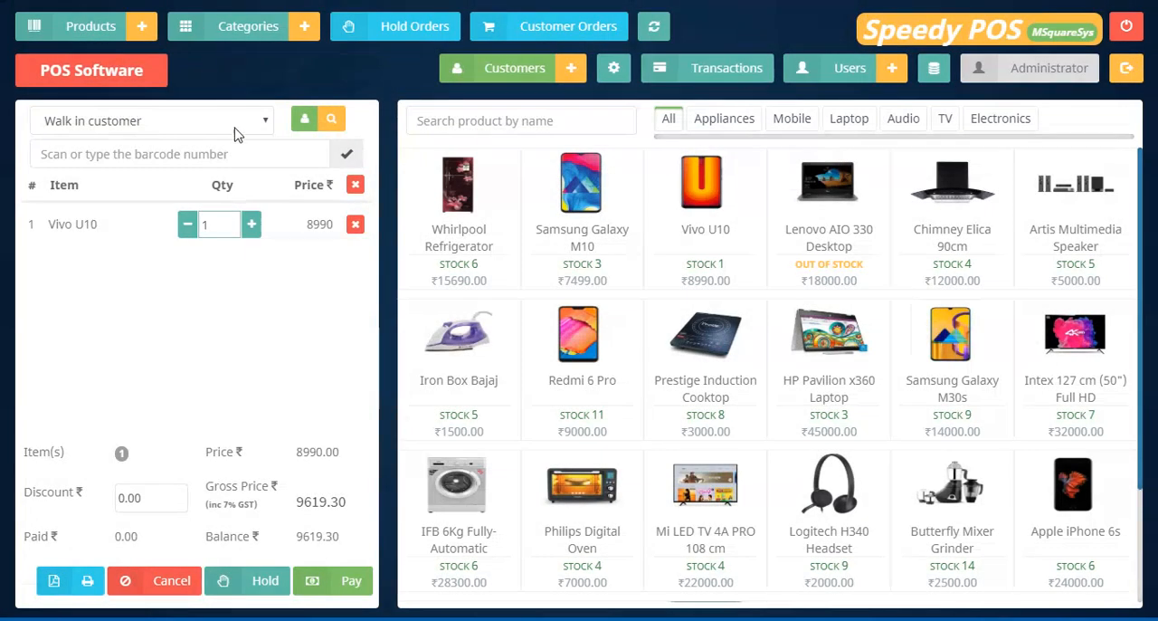
Rename the "sofware pos" category as "MS Sofware Pos", save it and close the category form.
{"action": "left_click", "coordinate": [254, 26]}
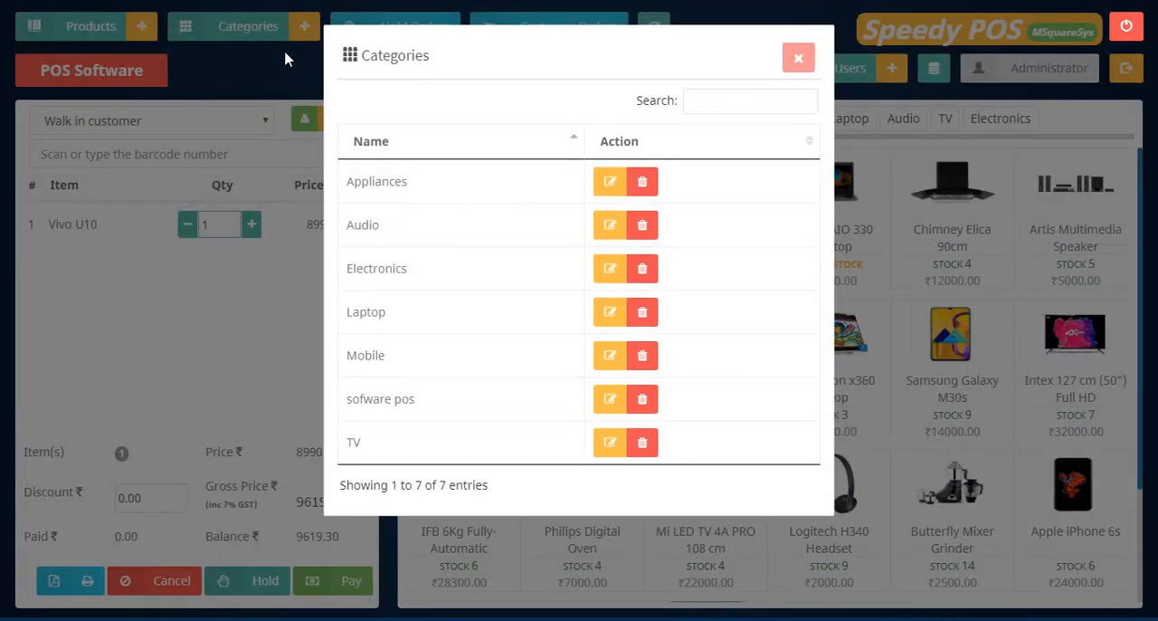
{"action": "left_click", "coordinate": [611, 403]}
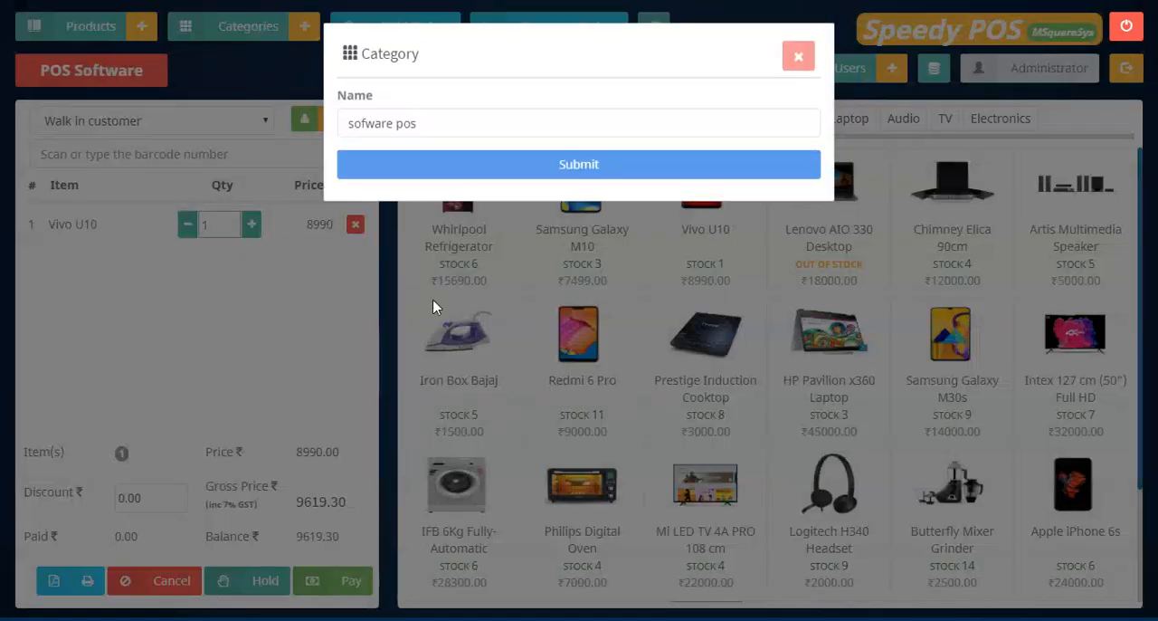
{"action": "left_click", "coordinate": [360, 126]}
{"action": "key", "text": "BackSpace"}
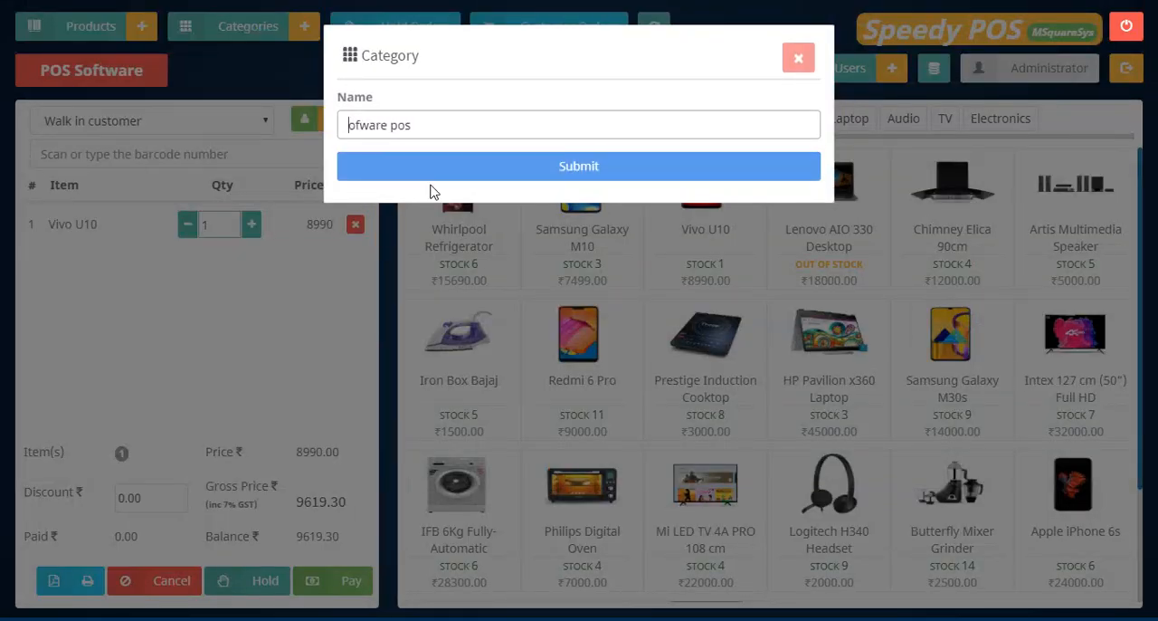
{"action": "type", "text": "MS S"}
{"action": "type", "text": "P"}
{"action": "left_click", "coordinate": [584, 173]}
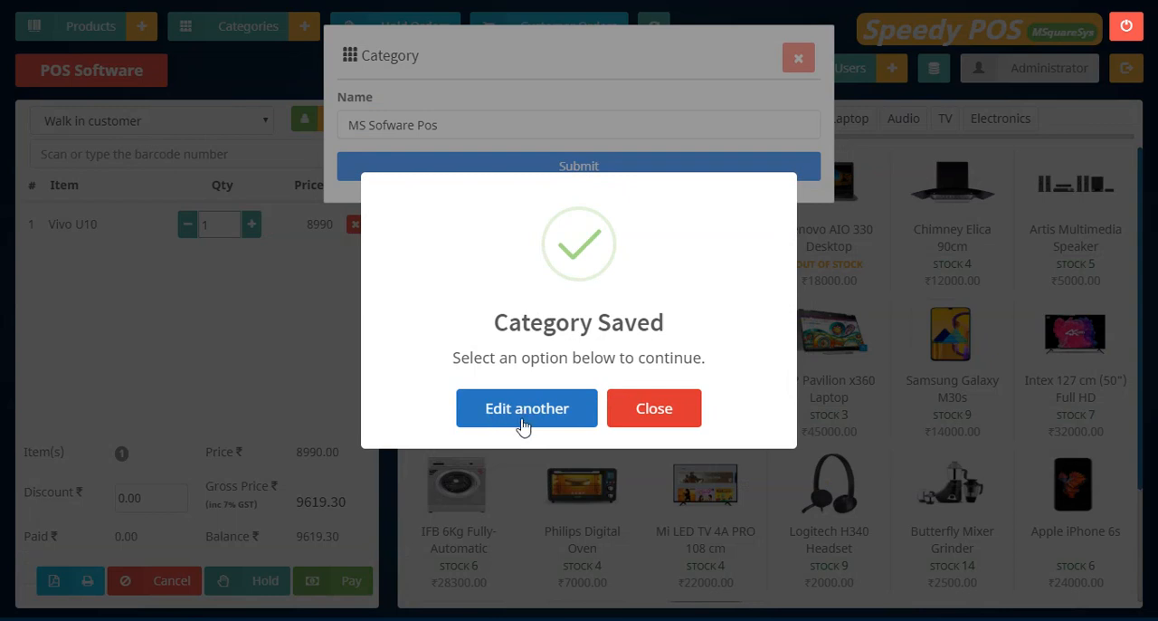
{"action": "left_click", "coordinate": [662, 419]}
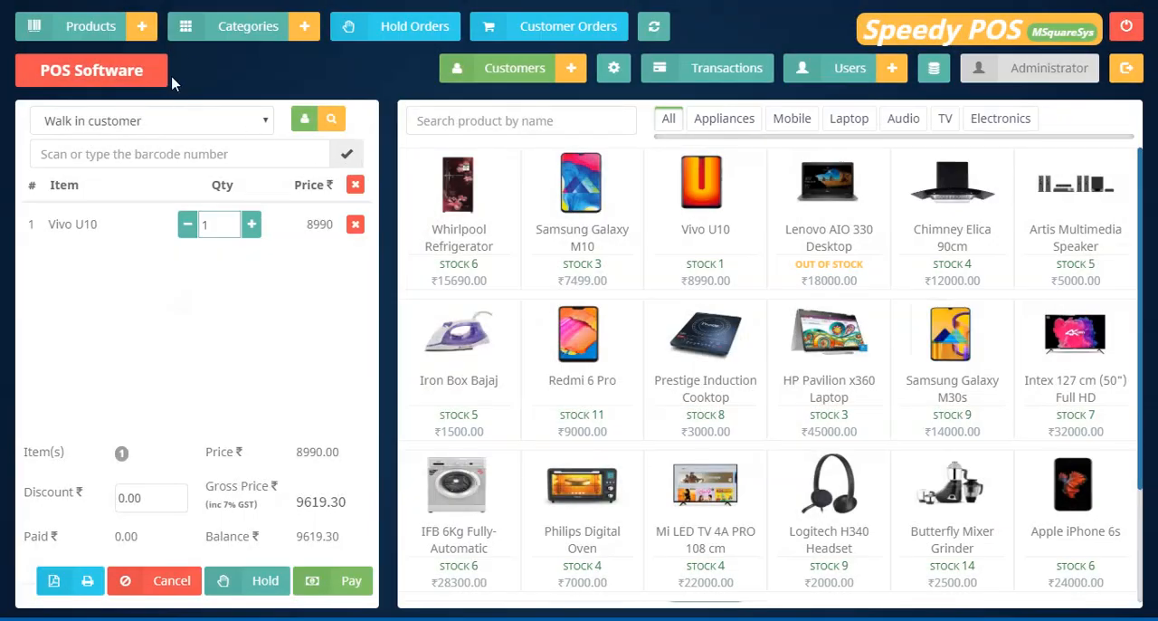
Delete the "MS Sofware Pos" category and close the category list.
{"action": "left_click", "coordinate": [242, 32]}
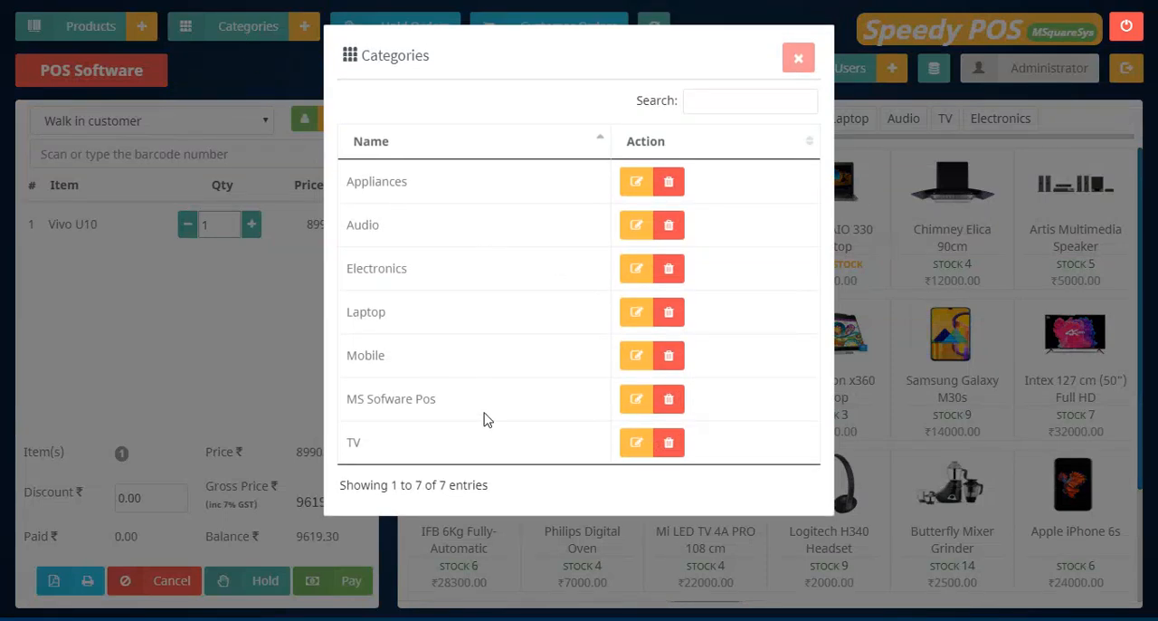
{"action": "left_click", "coordinate": [669, 401]}
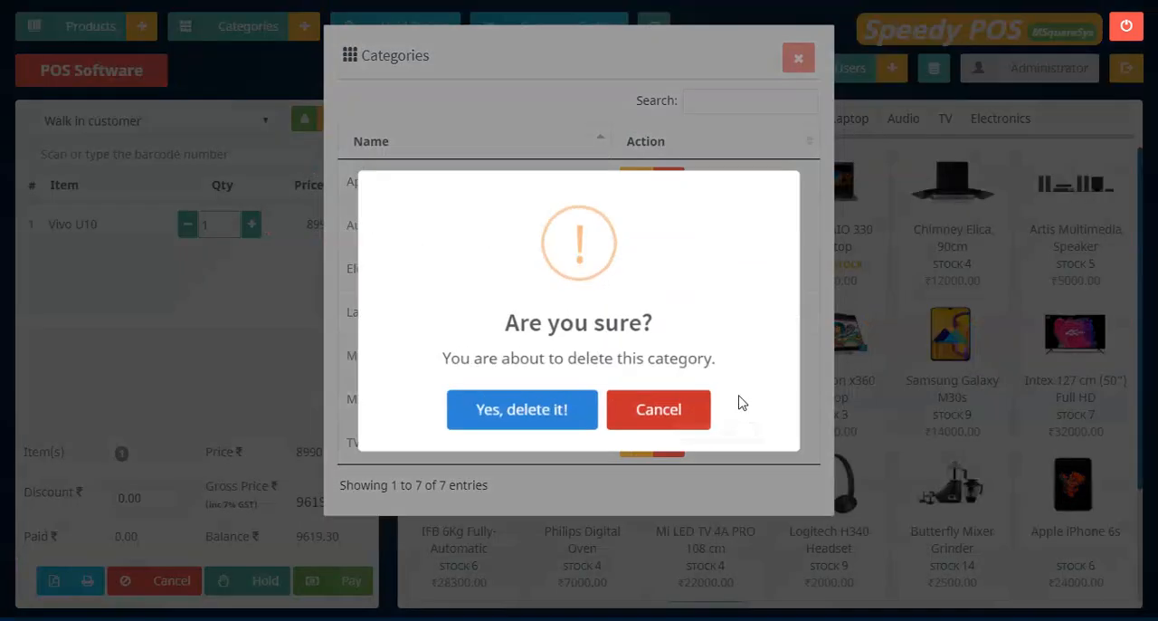
{"action": "left_click", "coordinate": [551, 420]}
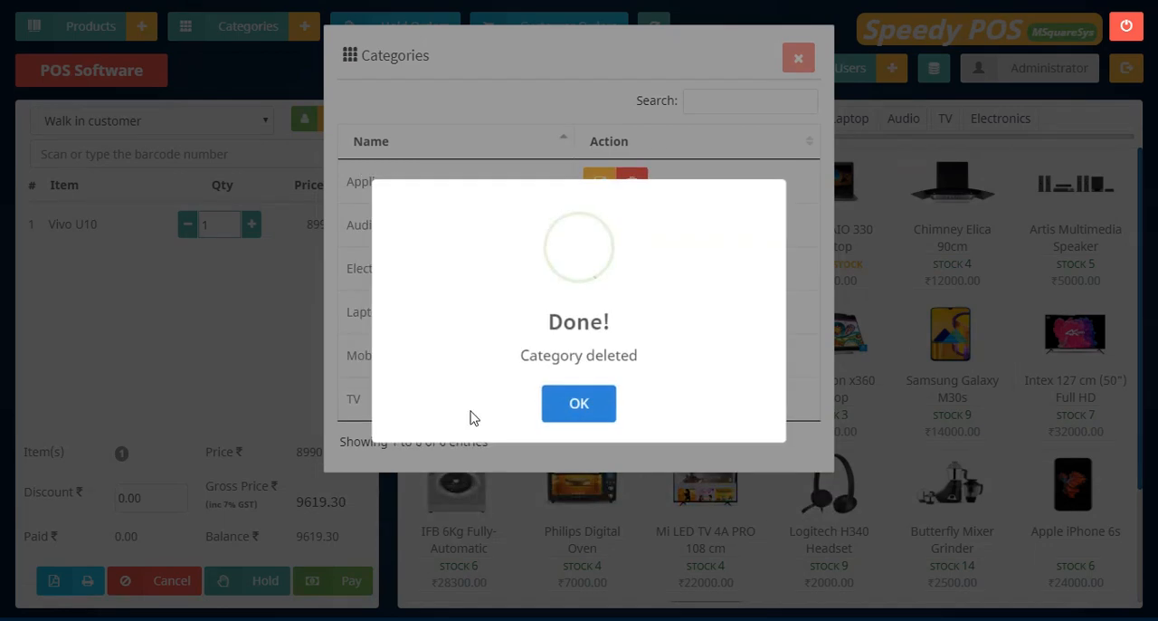
{"action": "left_click", "coordinate": [578, 408]}
{"action": "left_click", "coordinate": [798, 57]}
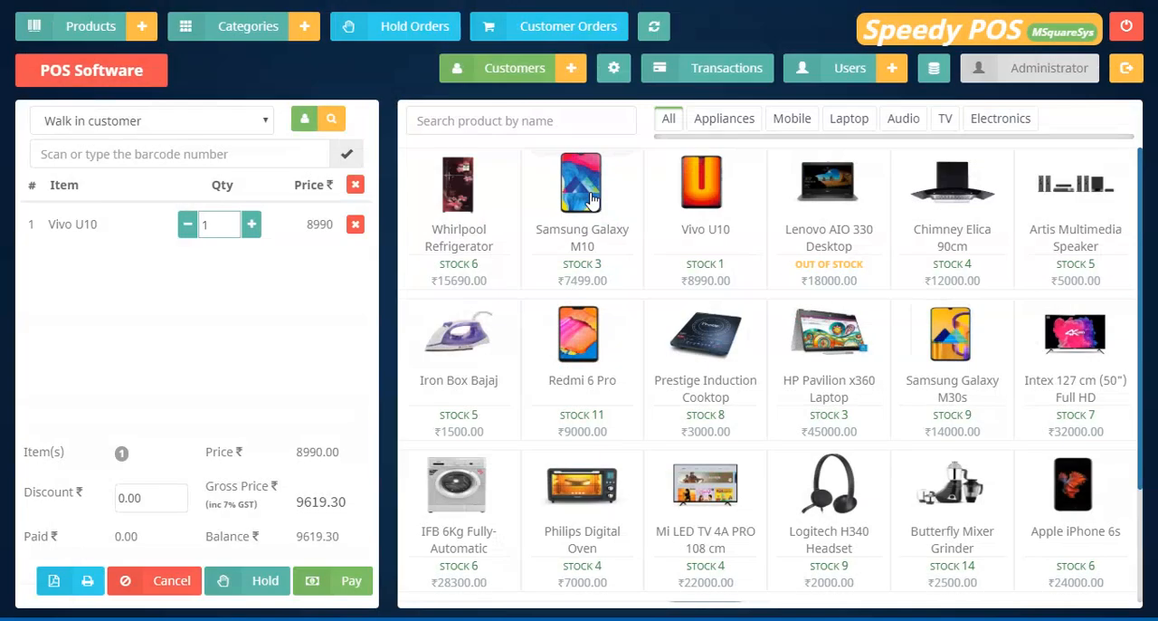
Set the Whirlpool Refrigerator's stock to 7 in the product list, save the product and close the form.
{"action": "mouse_move", "coordinate": [593, 198]}
{"action": "left_click", "coordinate": [86, 31]}
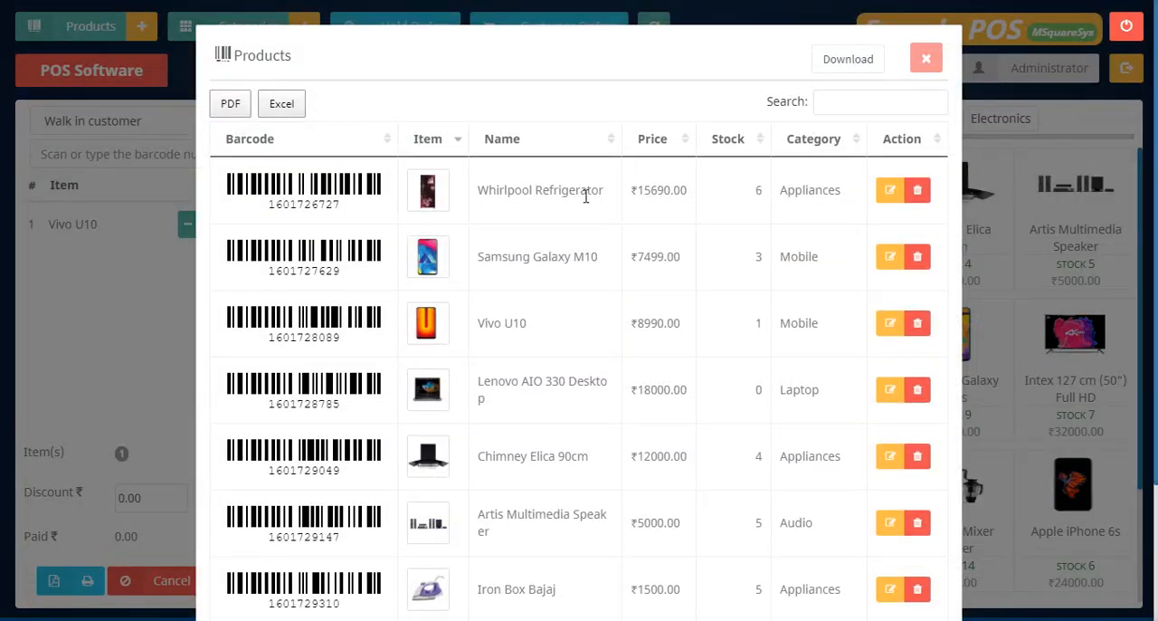
{"action": "scroll", "coordinate": [584, 217], "scroll_direction": "down", "scroll_amount": 3}
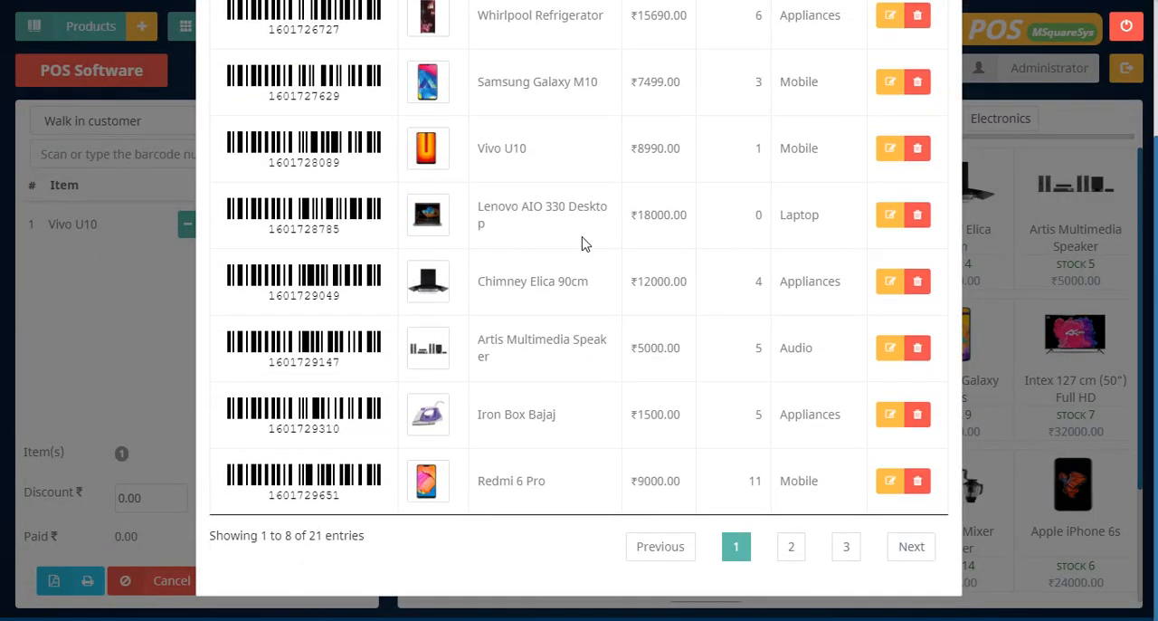
{"action": "scroll", "coordinate": [582, 243], "scroll_direction": "up", "scroll_amount": 3}
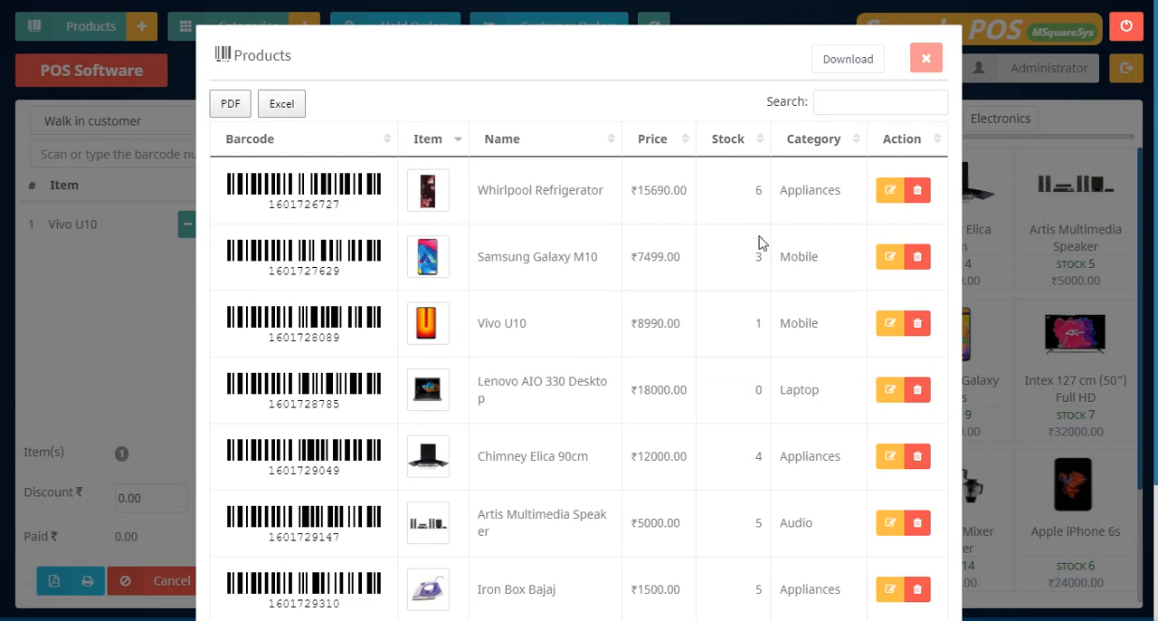
{"action": "left_click", "coordinate": [891, 193]}
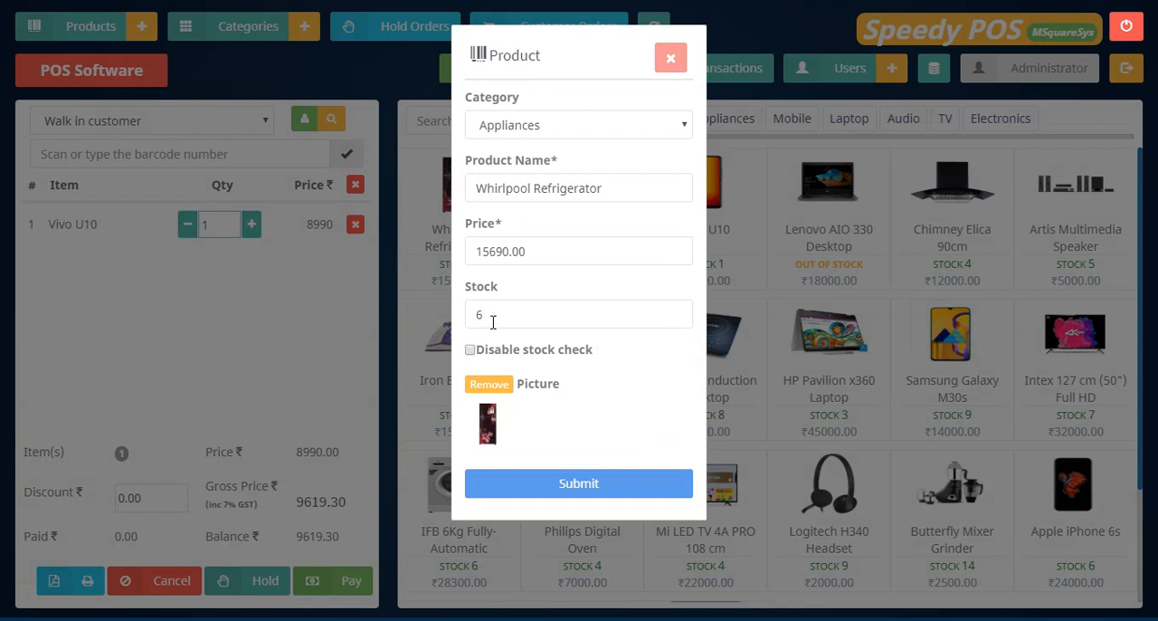
{"action": "left_click_drag", "start_coordinate": [493, 322], "coordinate": [467, 321]}
{"action": "left_click", "coordinate": [505, 319]}
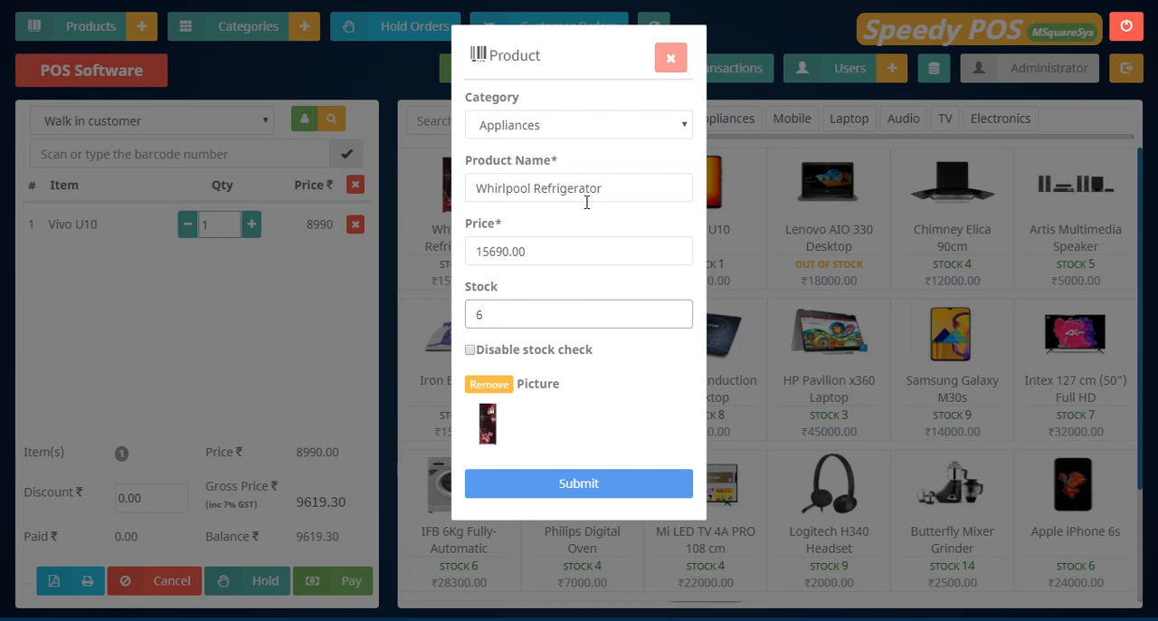
{"action": "double_click", "coordinate": [508, 314]}
{"action": "left_click", "coordinate": [592, 489]}
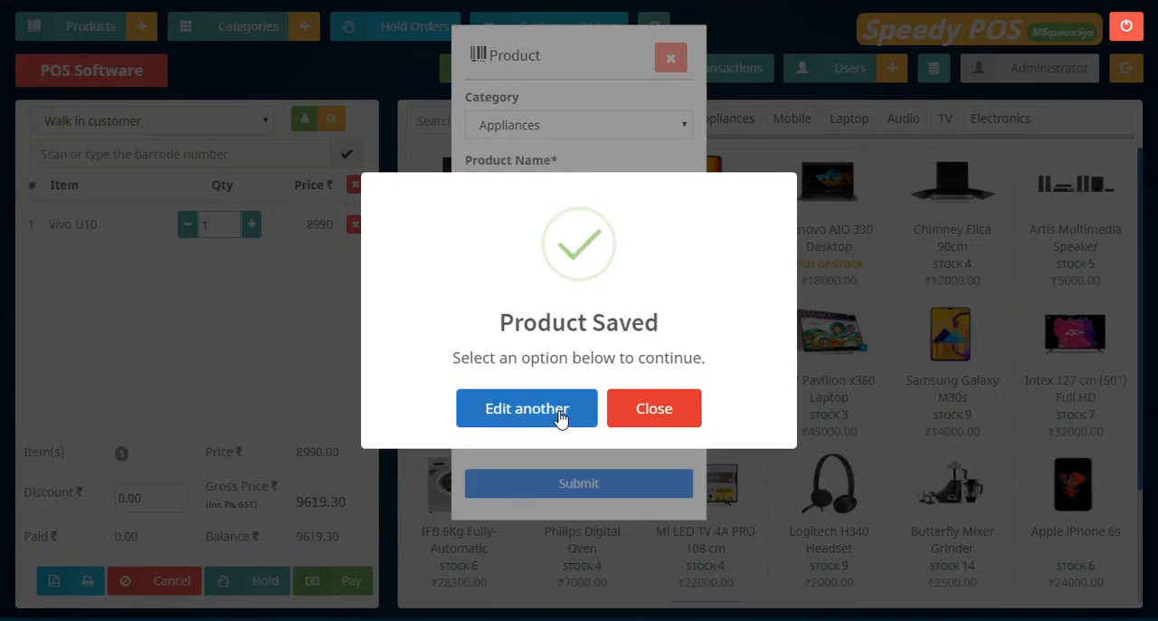
{"action": "left_click", "coordinate": [655, 413]}
Start a new product in the Mobile category named MI9, with a price of 9000 and a stock of 3.
{"action": "left_click", "coordinate": [142, 26]}
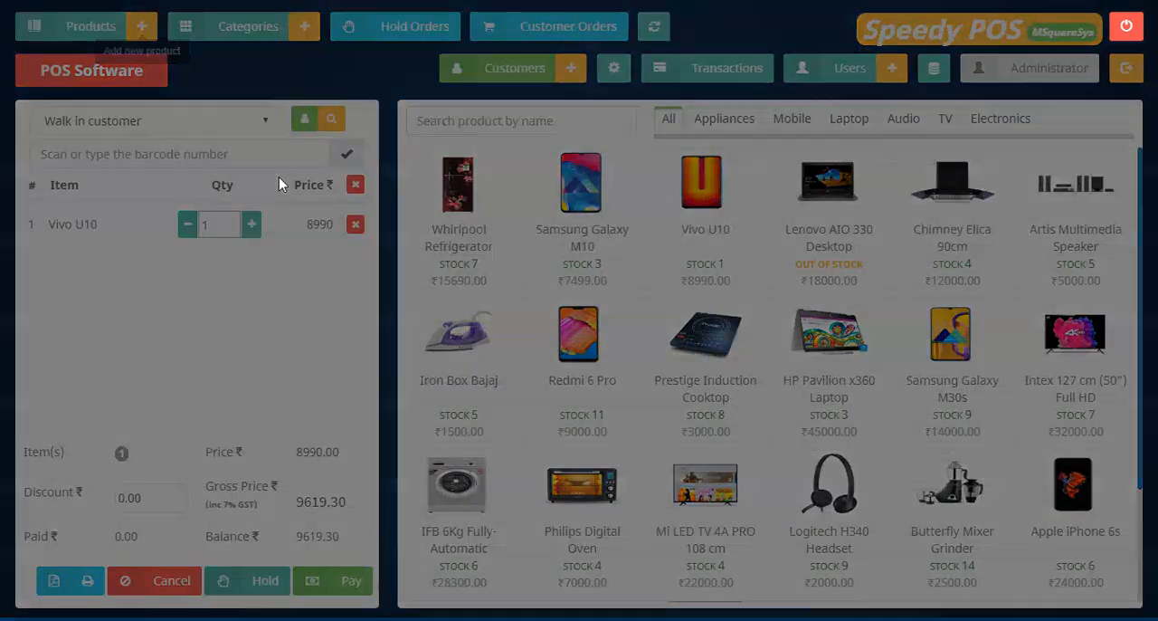
{"action": "left_click", "coordinate": [586, 128]}
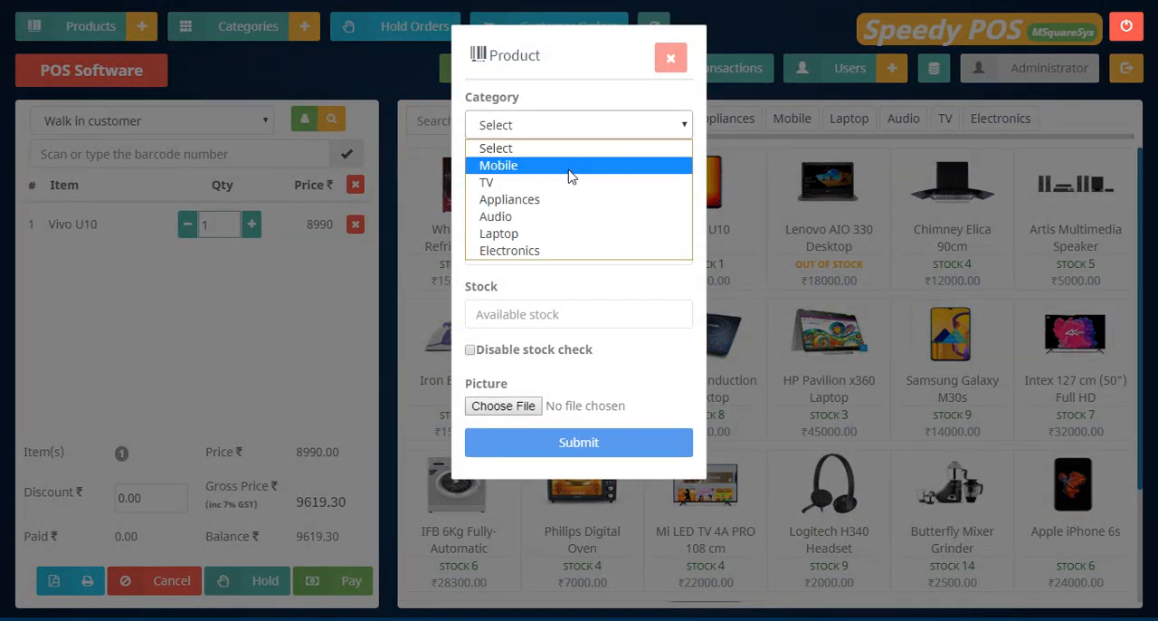
{"action": "left_click", "coordinate": [568, 168]}
{"action": "left_click", "coordinate": [552, 187]}
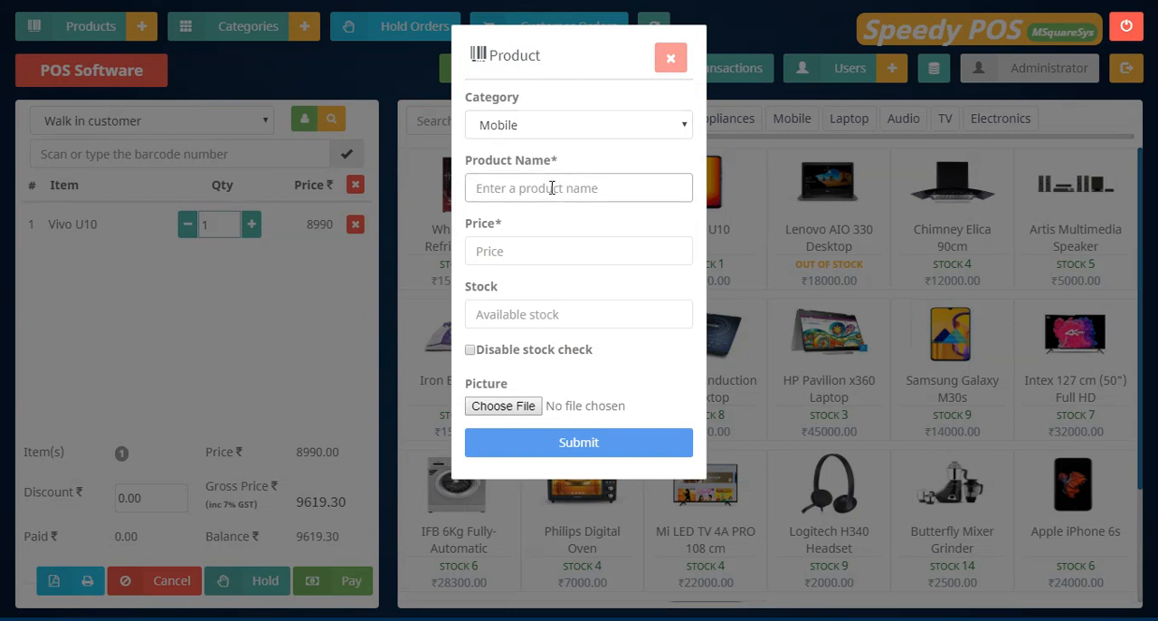
{"action": "type", "text": "MI9"}
{"action": "left_click", "coordinate": [524, 249]}
{"action": "type", "text": "9000"}
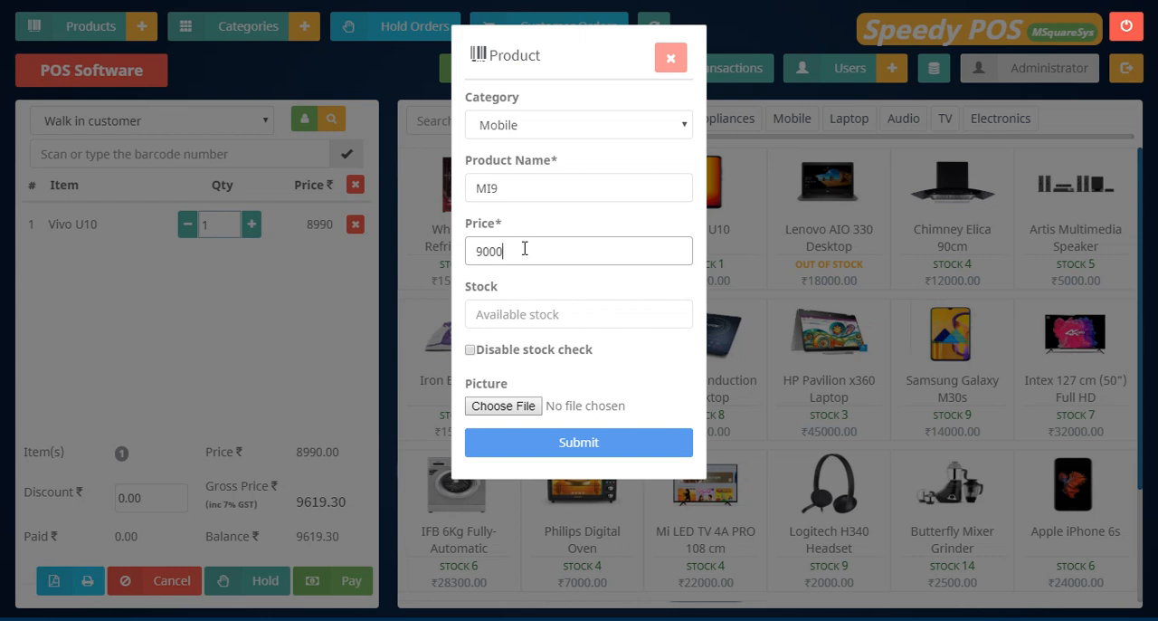
{"action": "left_click", "coordinate": [555, 327]}
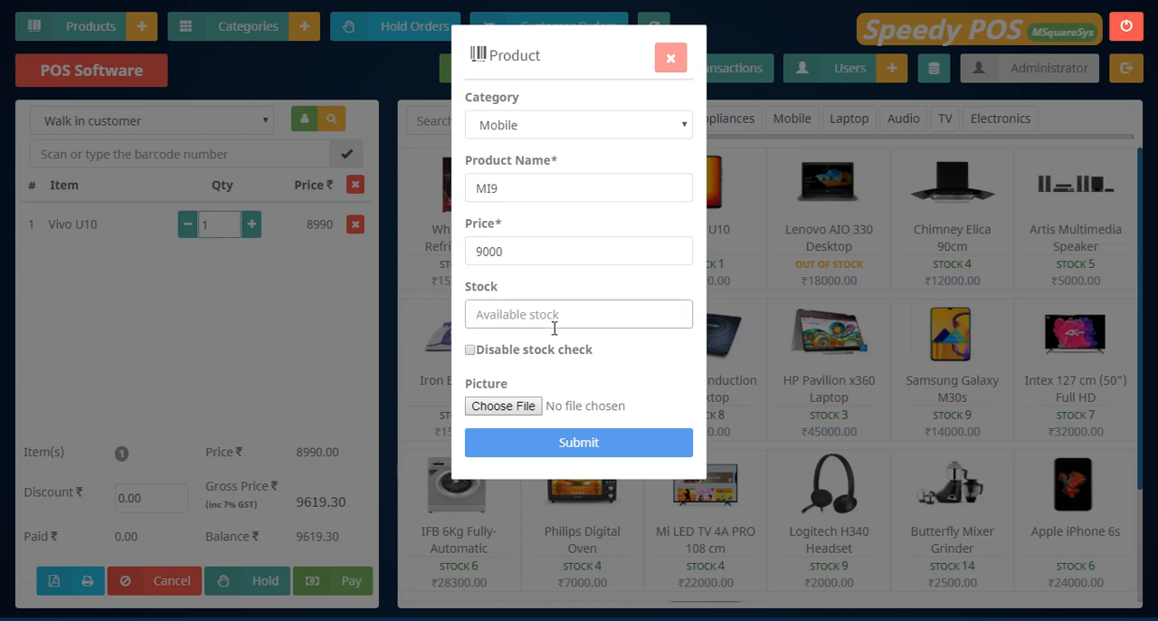
{"action": "type", "text": "3"}
Disable the stock check for the new product, attach the redmi9 picture and try to submit the product.
{"action": "left_click_drag", "start_coordinate": [548, 354], "coordinate": [450, 350]}
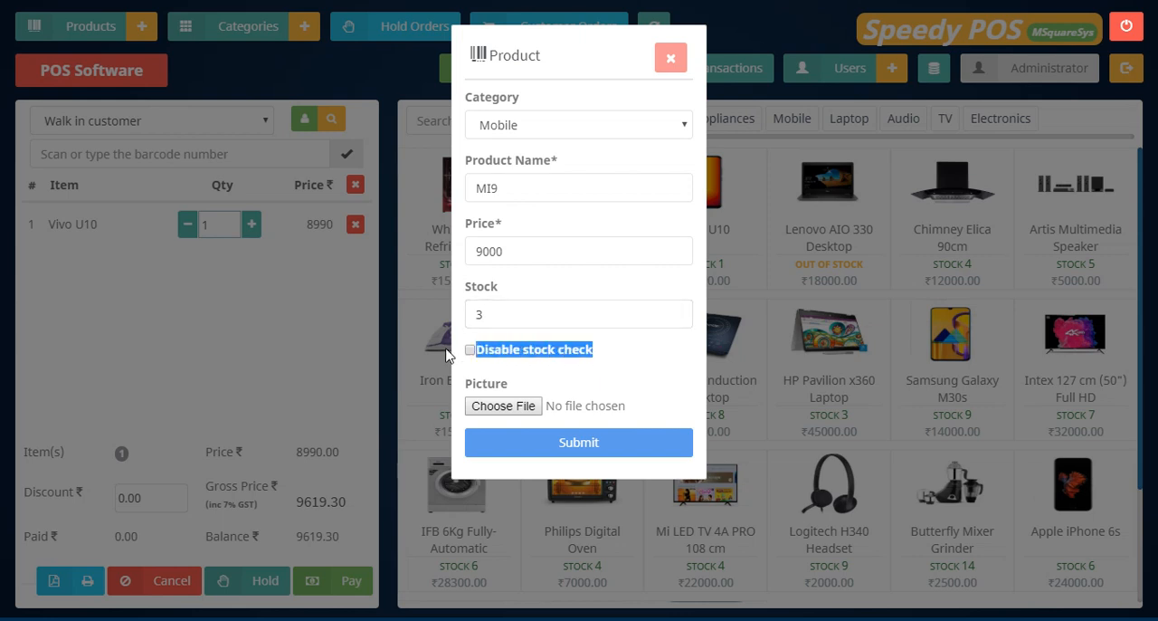
{"action": "left_click", "coordinate": [492, 365]}
{"action": "left_click", "coordinate": [471, 351]}
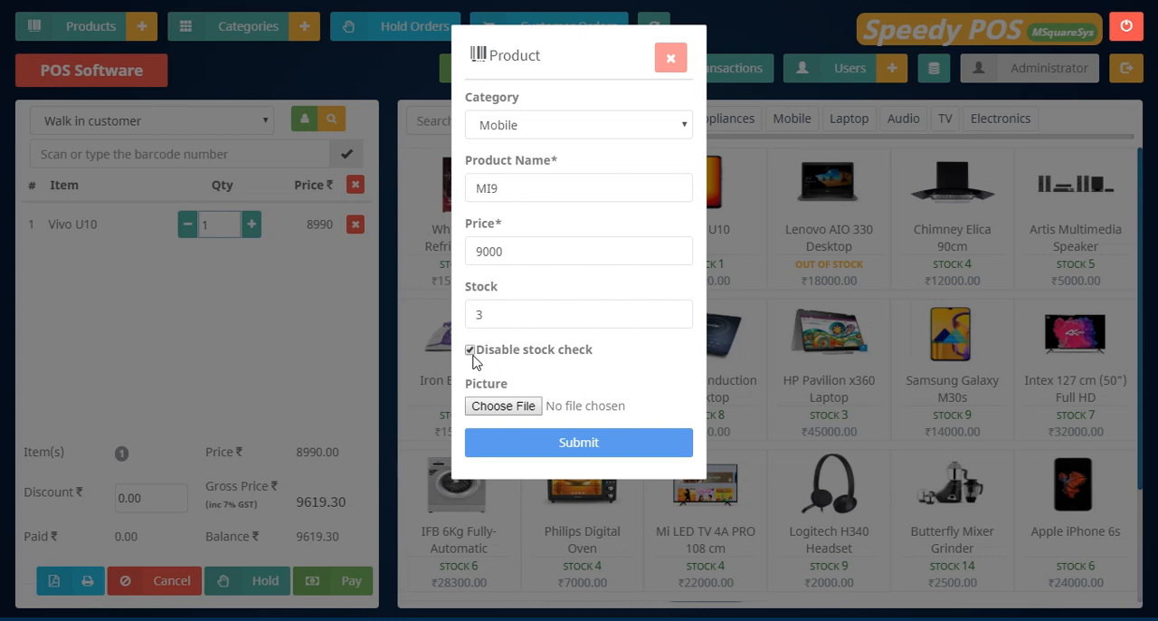
{"action": "left_click", "coordinate": [471, 350]}
{"action": "left_click", "coordinate": [497, 353]}
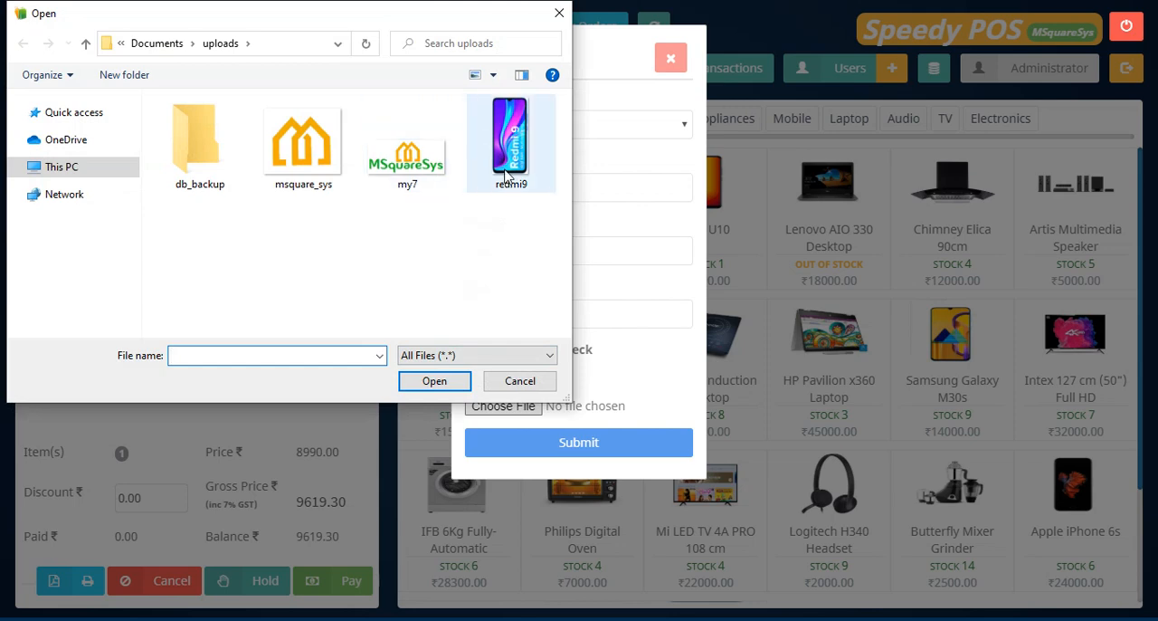
{"action": "left_click", "coordinate": [507, 174]}
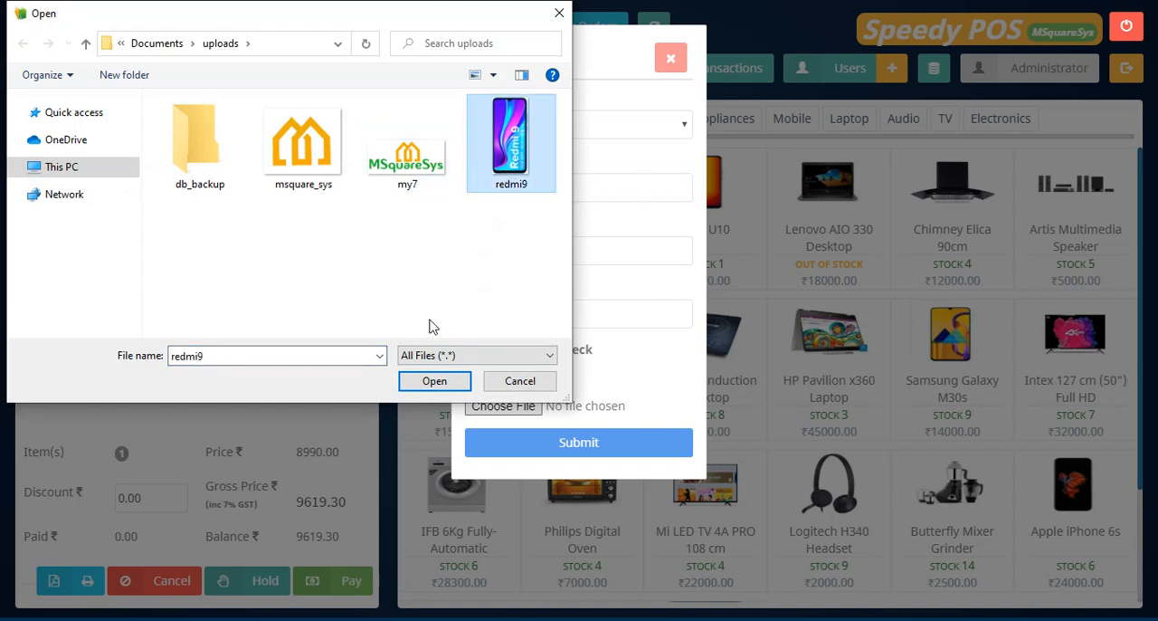
{"action": "left_click", "coordinate": [434, 384]}
{"action": "left_click", "coordinate": [584, 445]}
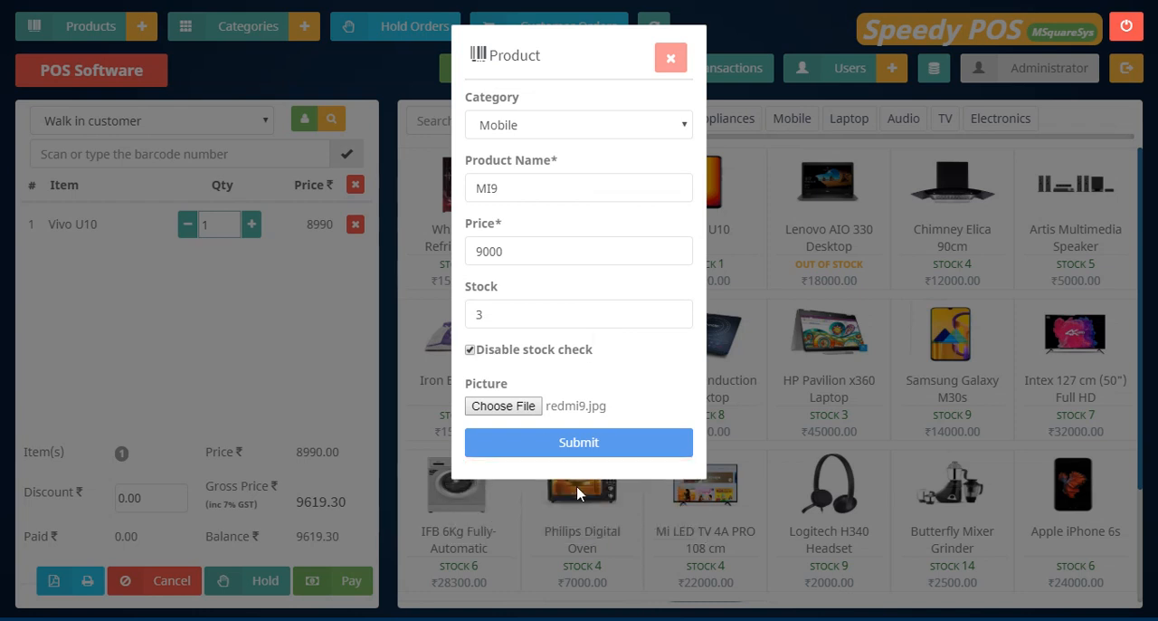
Change the new product's name to MI9_2, save the product and close the form.
{"action": "left_click_drag", "start_coordinate": [499, 189], "coordinate": [456, 200]}
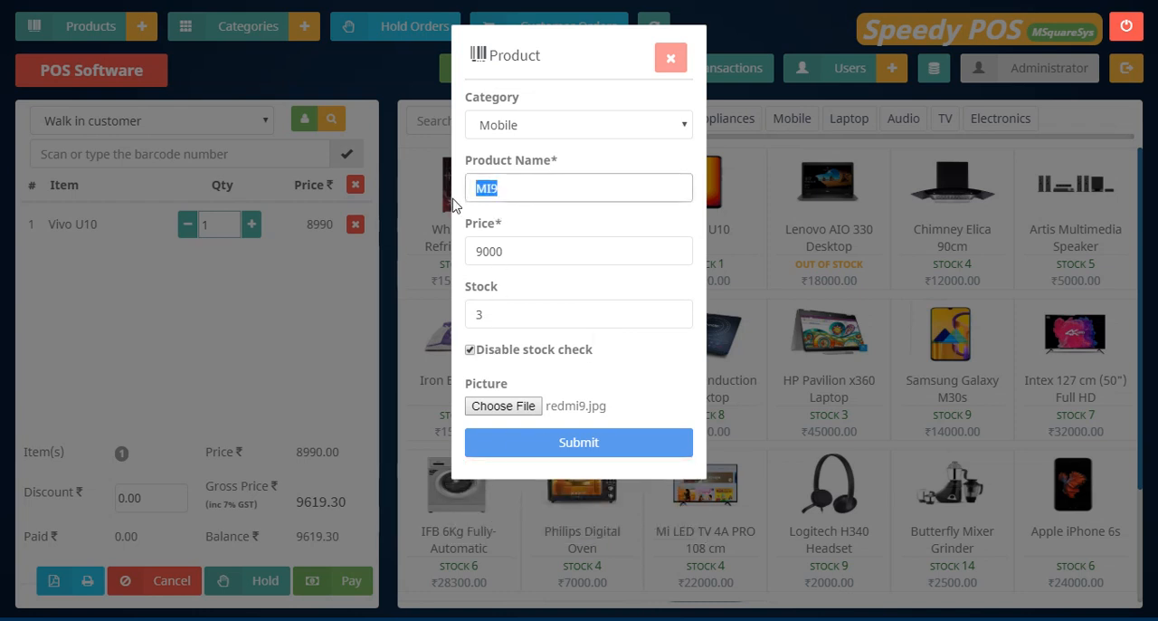
{"action": "left_click", "coordinate": [552, 454]}
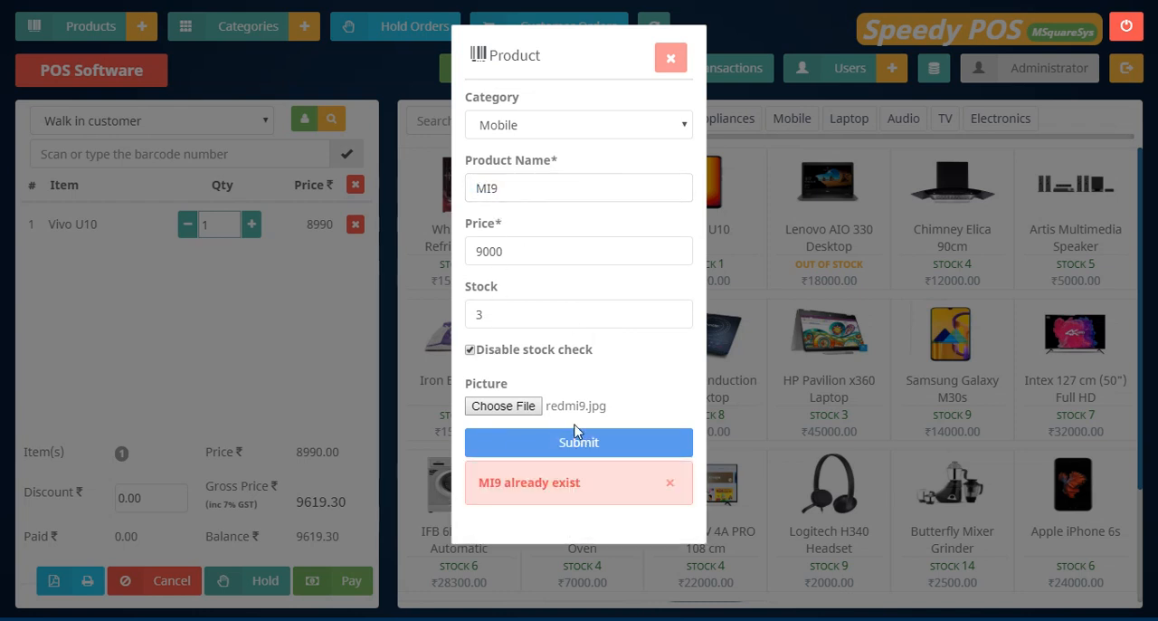
{"action": "left_click", "coordinate": [670, 484]}
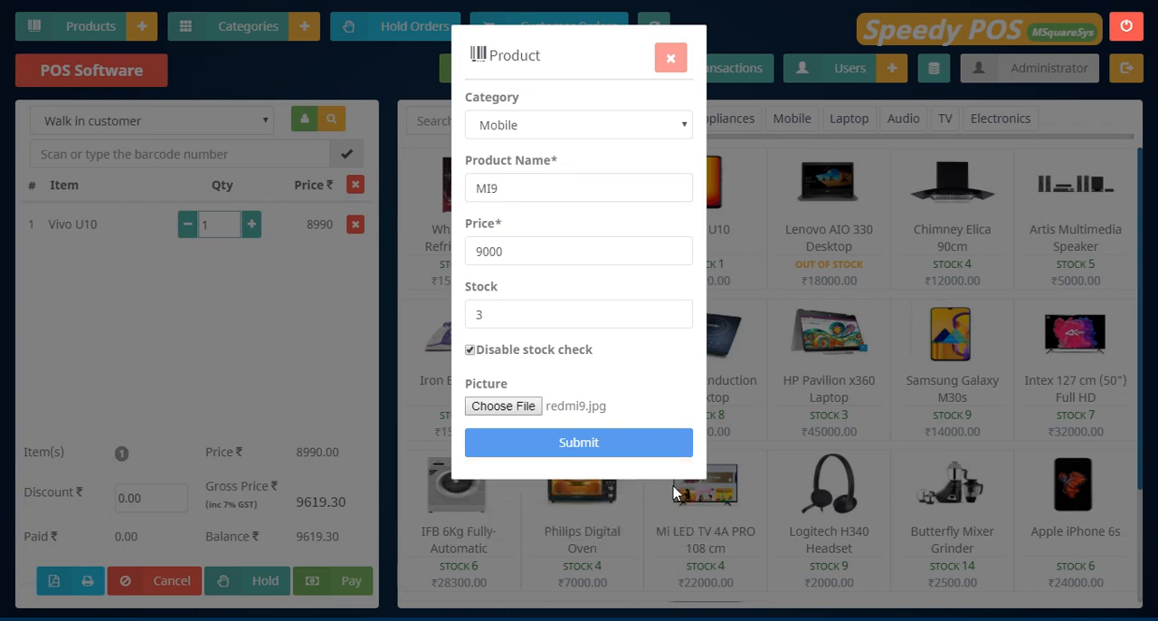
{"action": "left_click", "coordinate": [523, 188]}
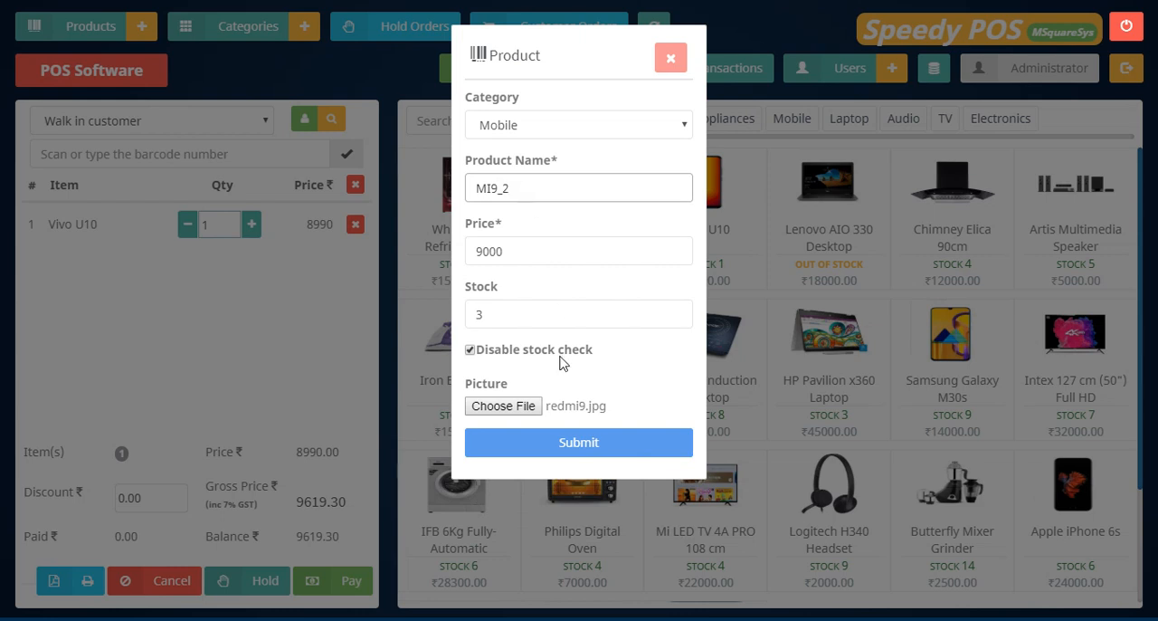
{"action": "left_click", "coordinate": [559, 445]}
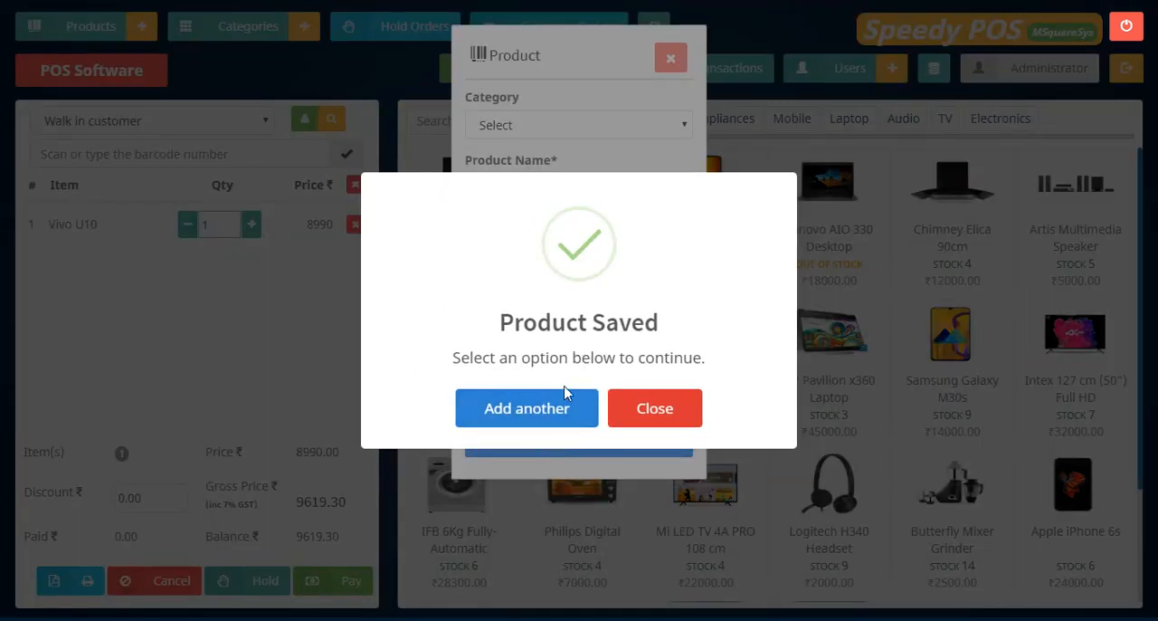
{"action": "left_click", "coordinate": [668, 411]}
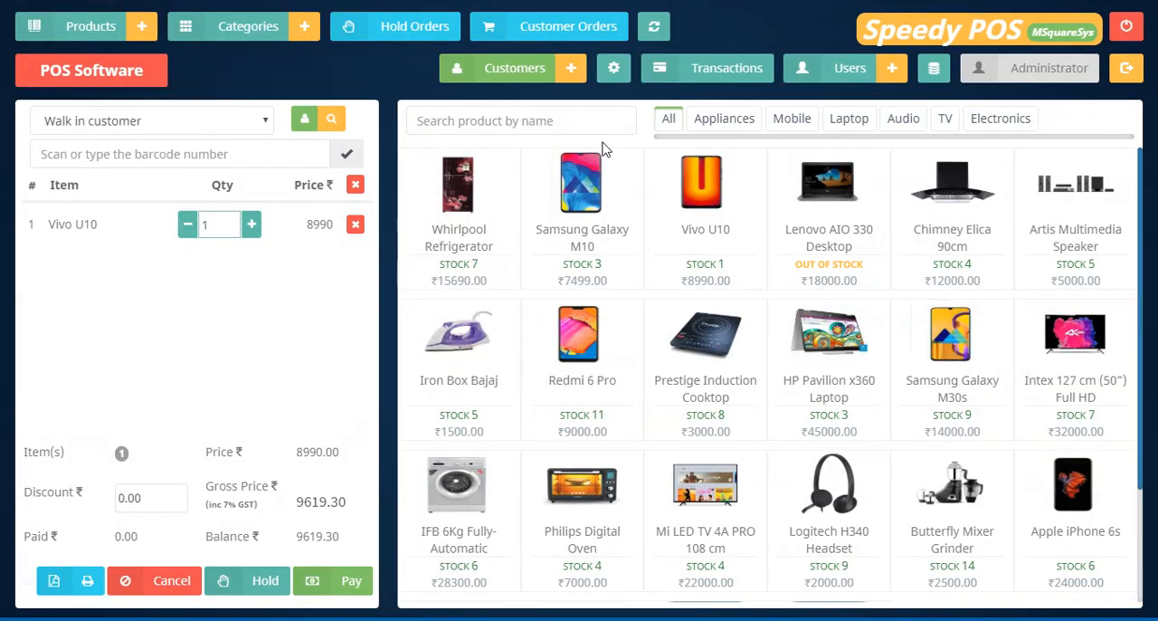
Search the products by name for mi and add MI9_2 to the cart.
{"action": "left_click", "coordinate": [464, 121]}
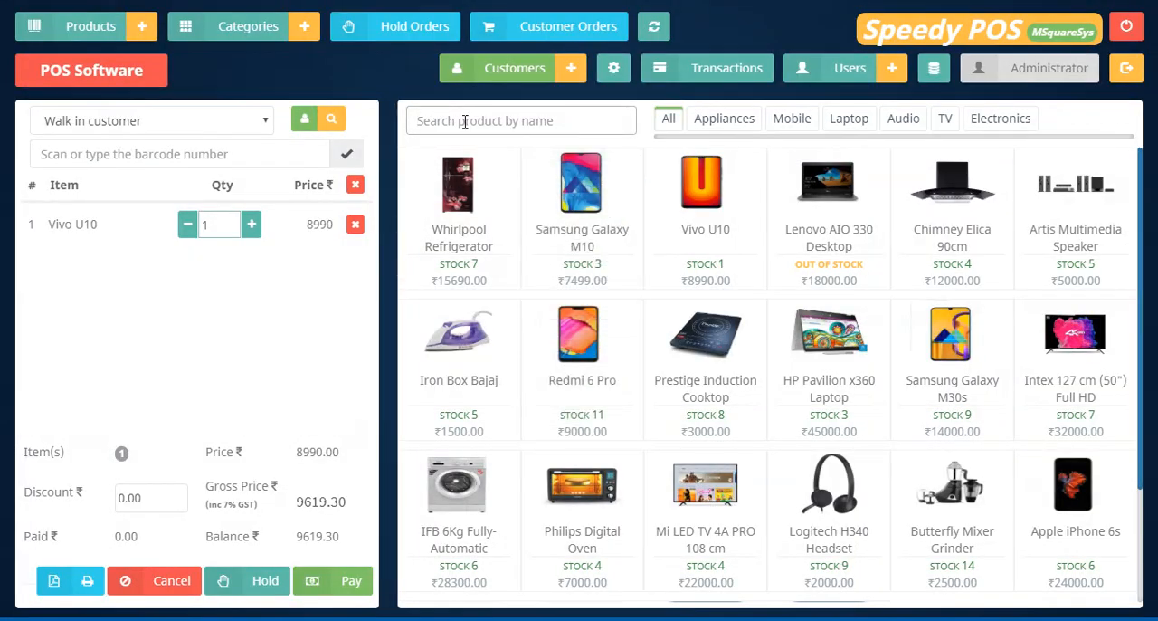
{"action": "type", "text": "mi"}
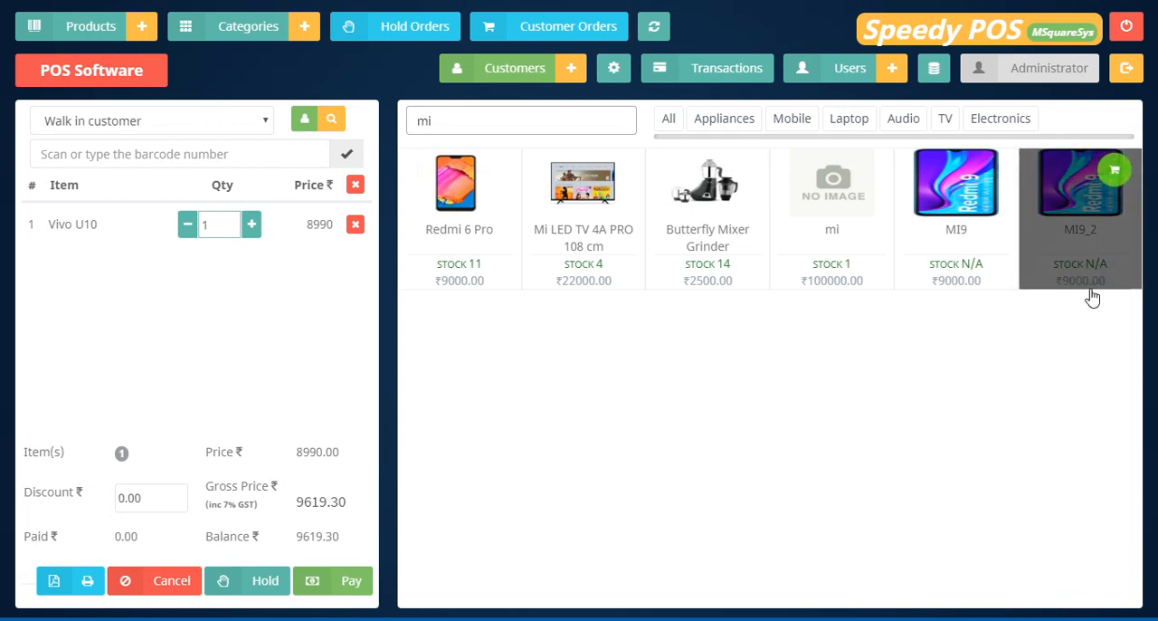
{"action": "left_click", "coordinate": [1091, 261]}
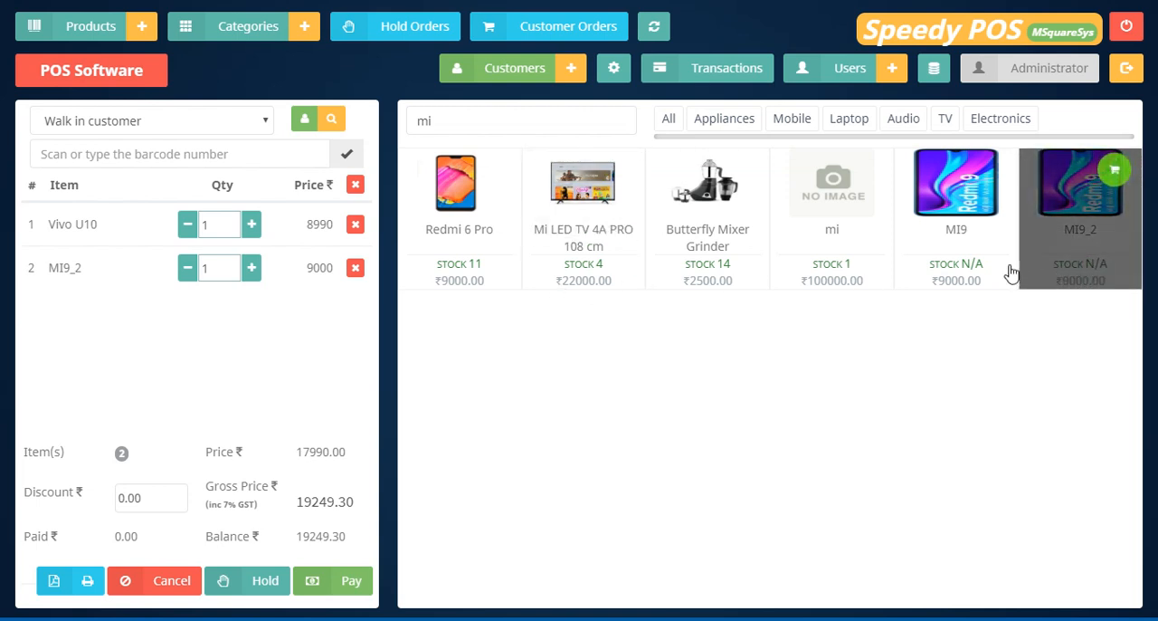
Search the product list for mi, re-enable the stock check on MI9_2, save the product and close the form.
{"action": "left_click", "coordinate": [109, 30]}
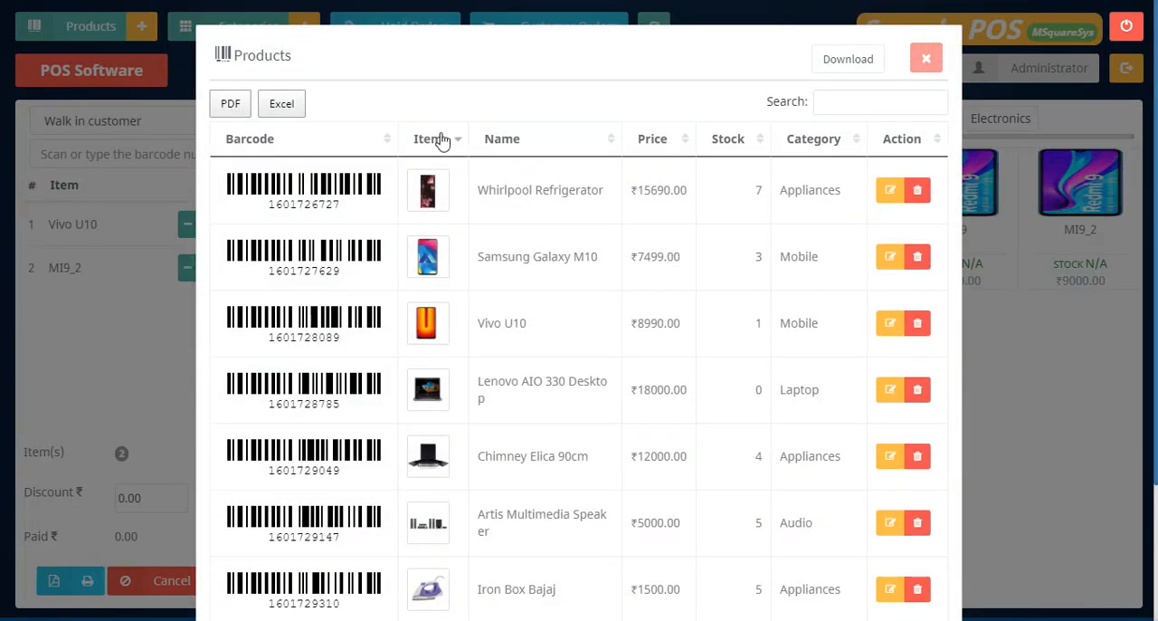
{"action": "left_click", "coordinate": [850, 100]}
{"action": "type", "text": "mi"}
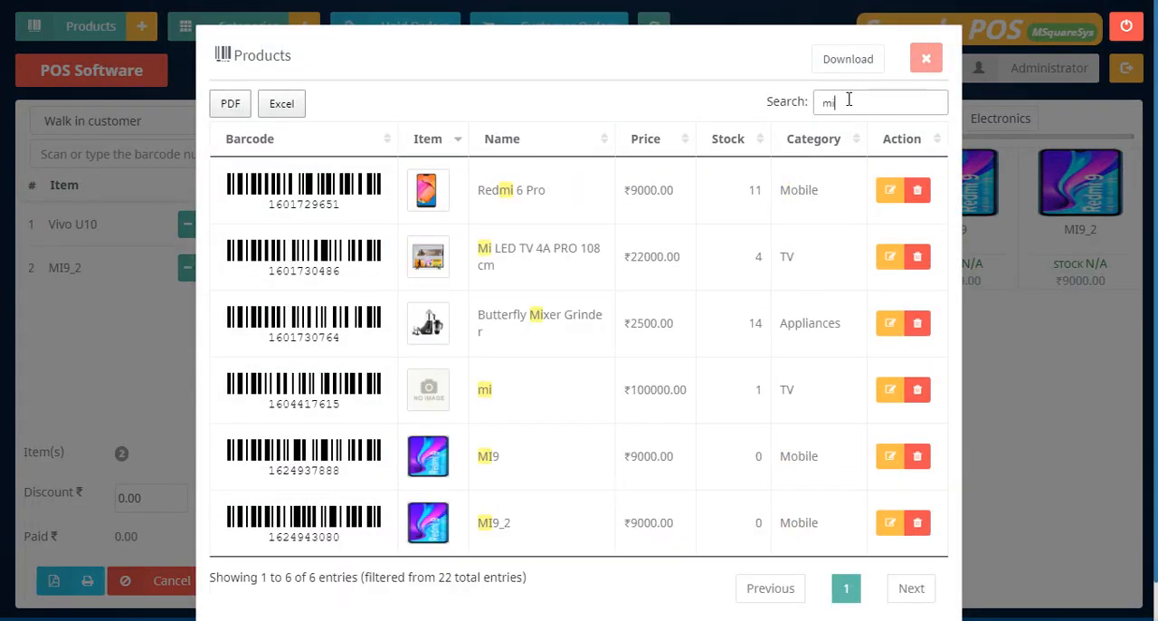
{"action": "left_click", "coordinate": [889, 523]}
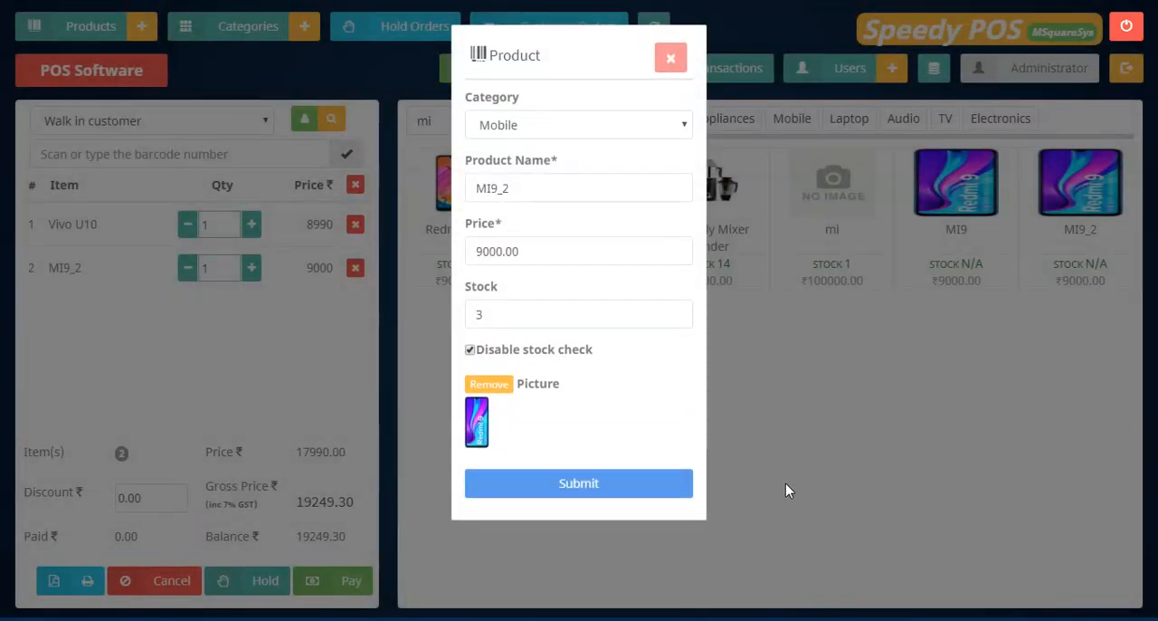
{"action": "left_click", "coordinate": [470, 349]}
{"action": "left_click", "coordinate": [568, 485]}
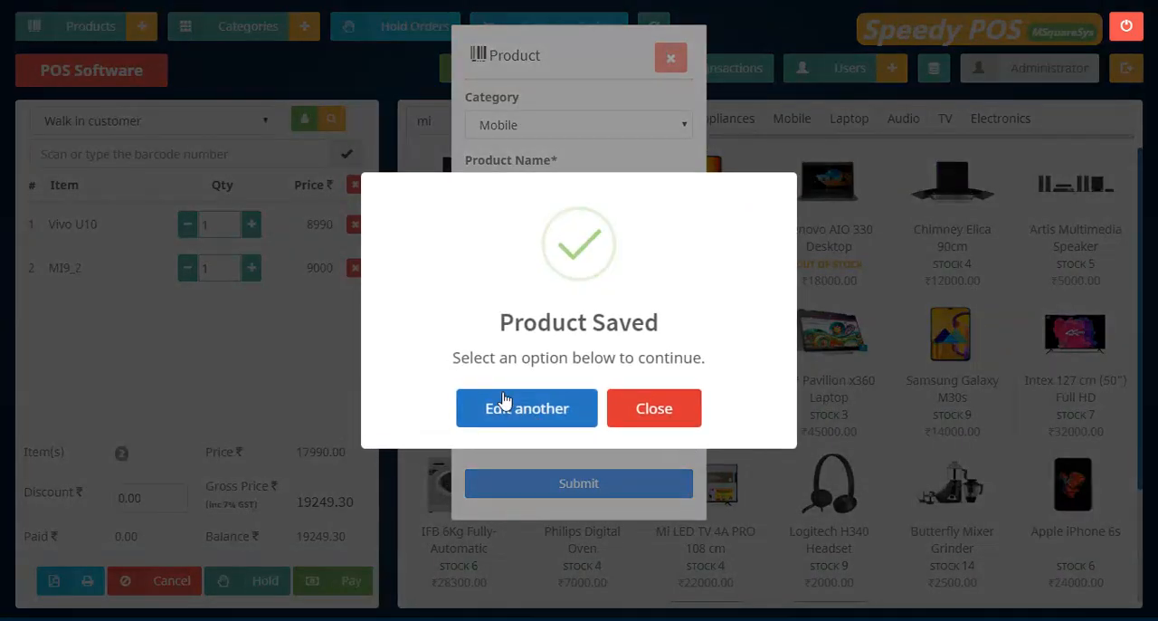
{"action": "left_click", "coordinate": [628, 409]}
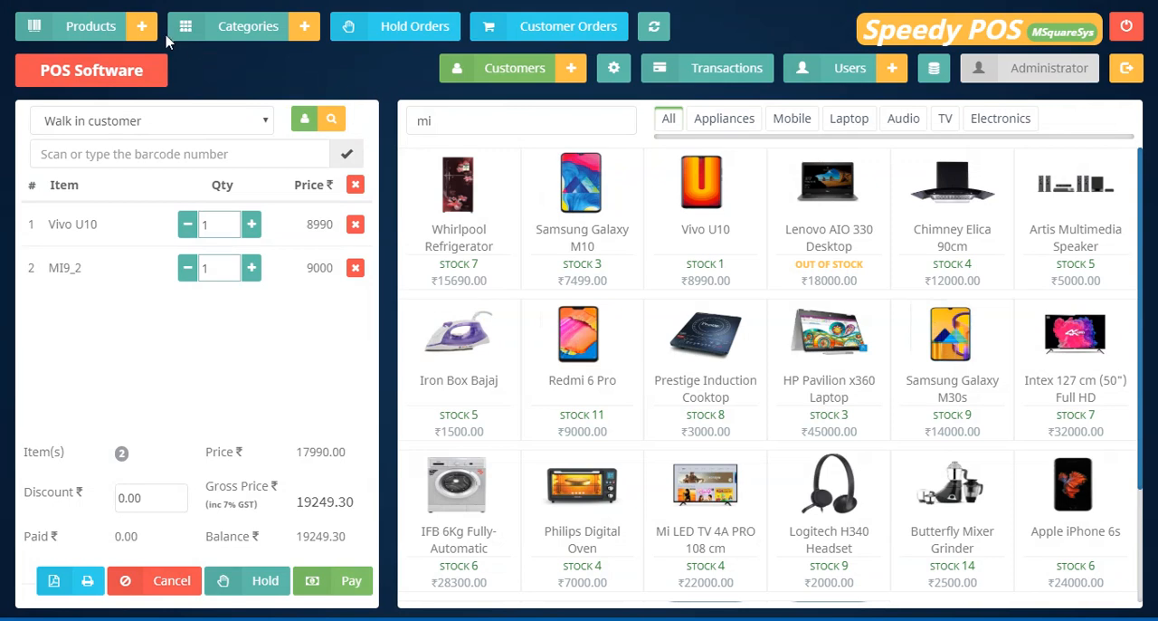
Search the products by name for mi again, raise MI9_2's cart quantity to 3 and try to add one more.
{"action": "left_click", "coordinate": [491, 118]}
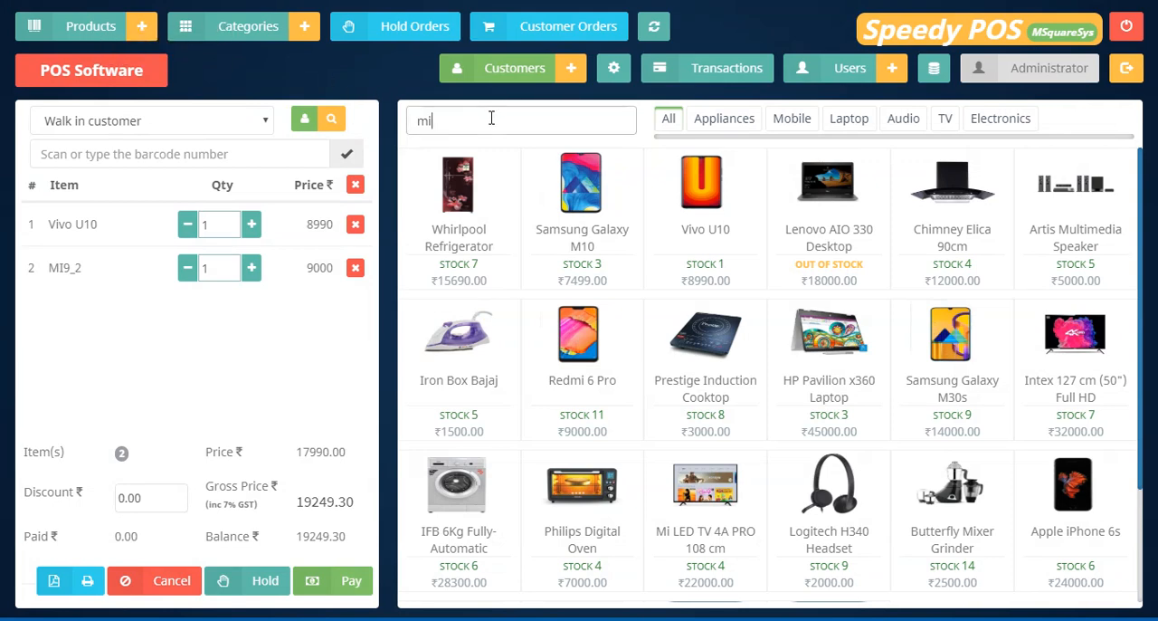
{"action": "key", "text": "BackSpace"}
{"action": "key", "text": "BackSpace"}
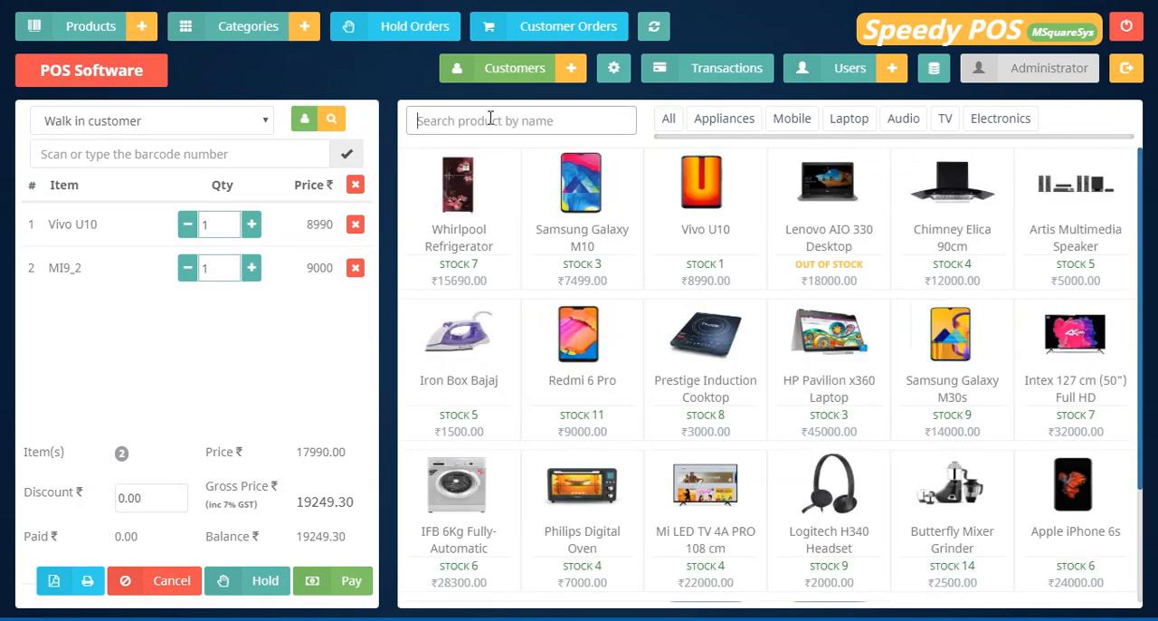
{"action": "type", "text": "mi"}
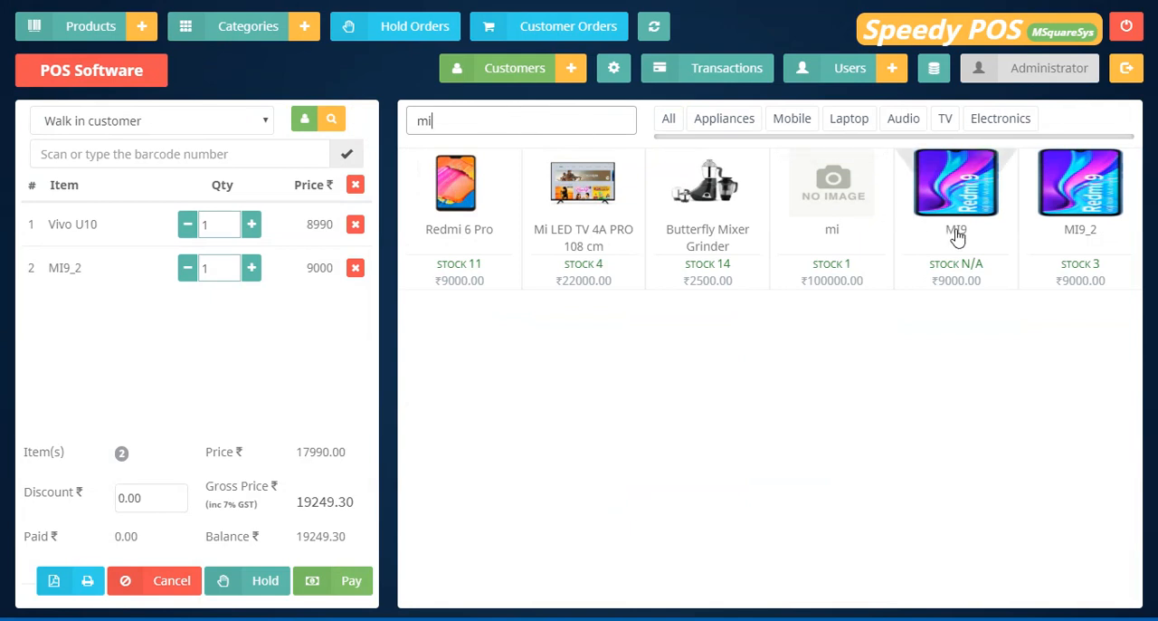
{"action": "mouse_move", "coordinate": [1029, 268]}
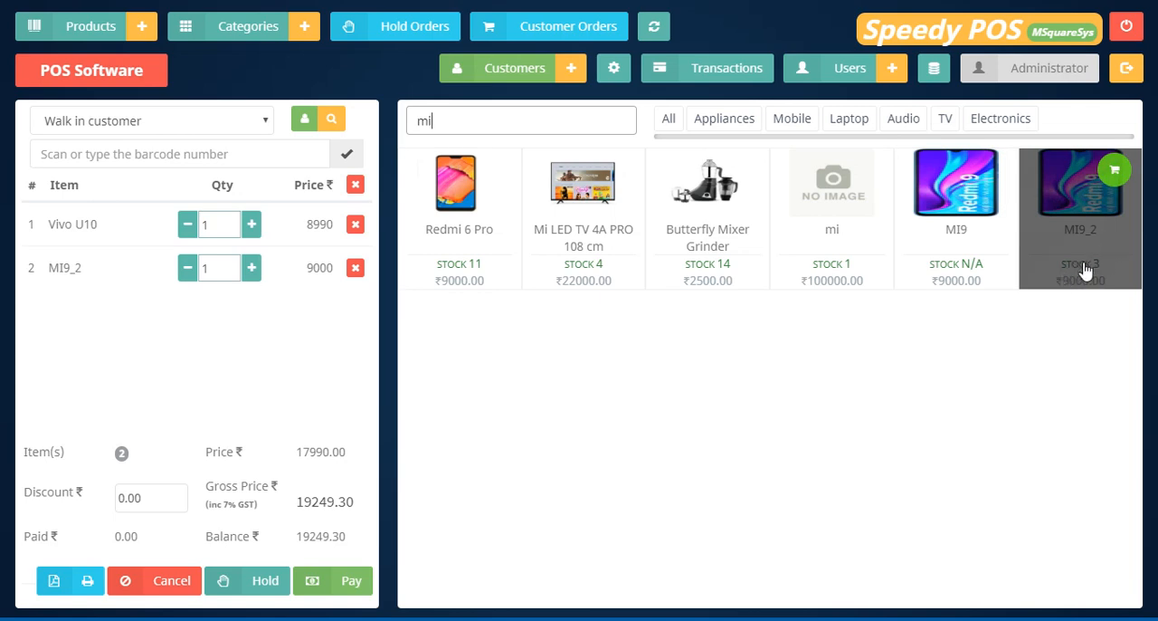
{"action": "left_click", "coordinate": [1089, 233]}
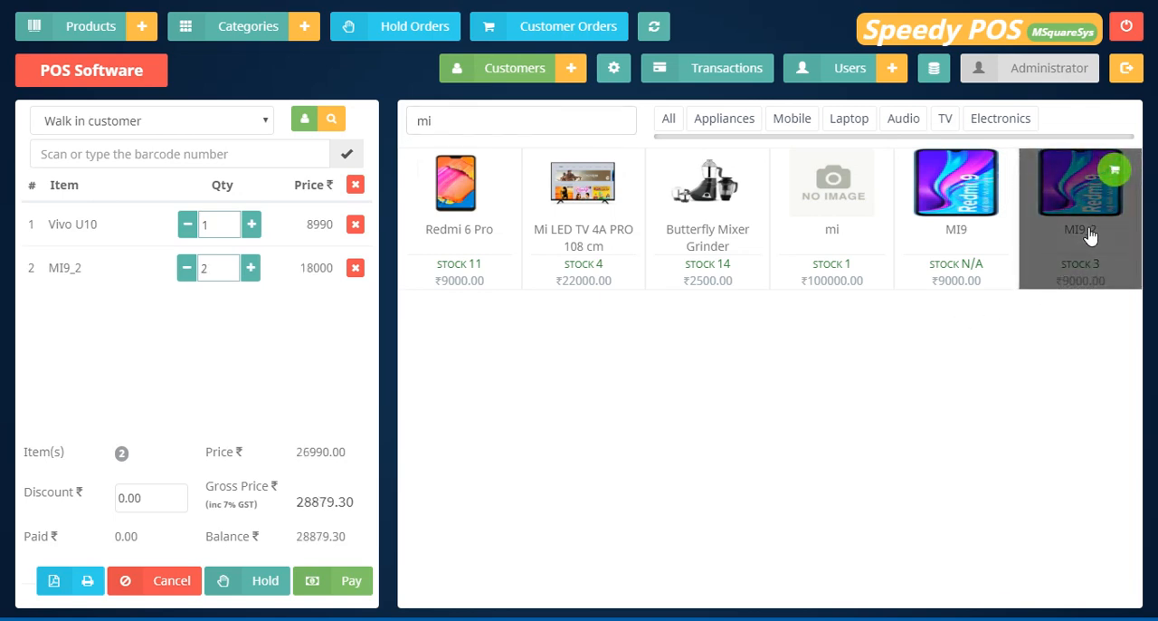
{"action": "left_click", "coordinate": [1089, 234]}
{"action": "left_click", "coordinate": [1089, 227]}
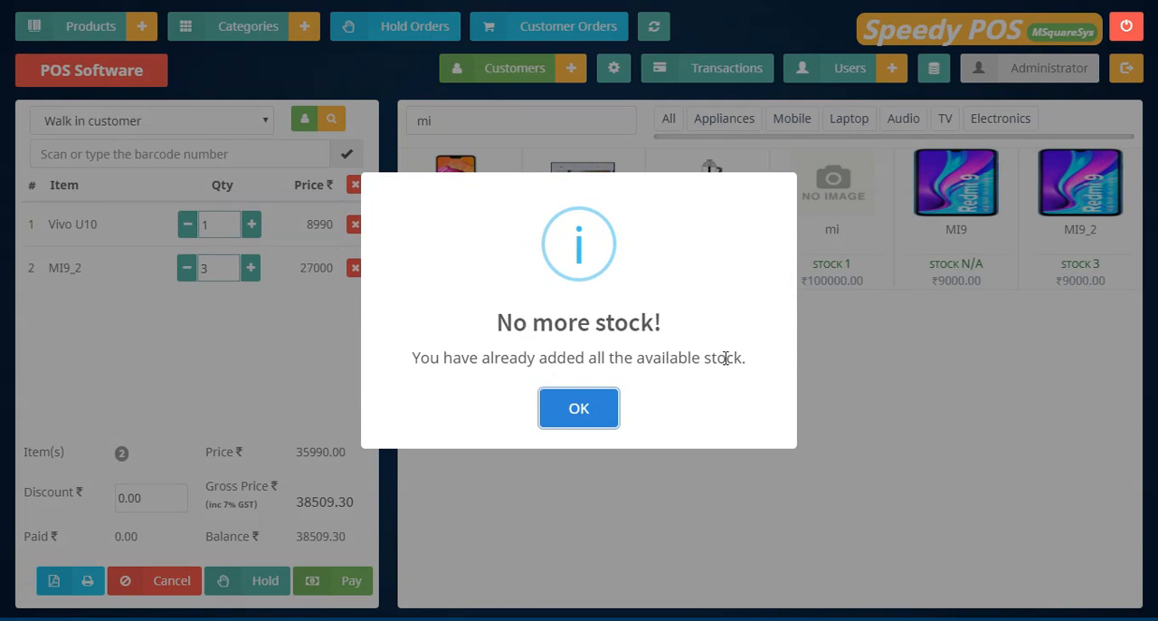
{"action": "left_click_drag", "start_coordinate": [742, 361], "coordinate": [377, 362]}
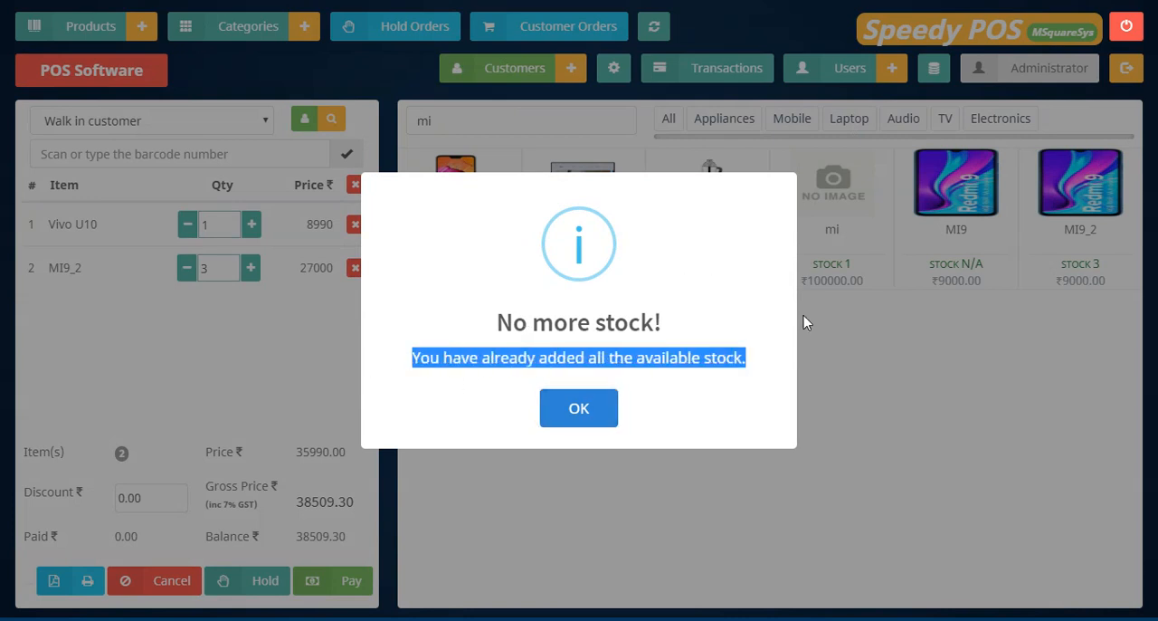
{"action": "left_click", "coordinate": [598, 409]}
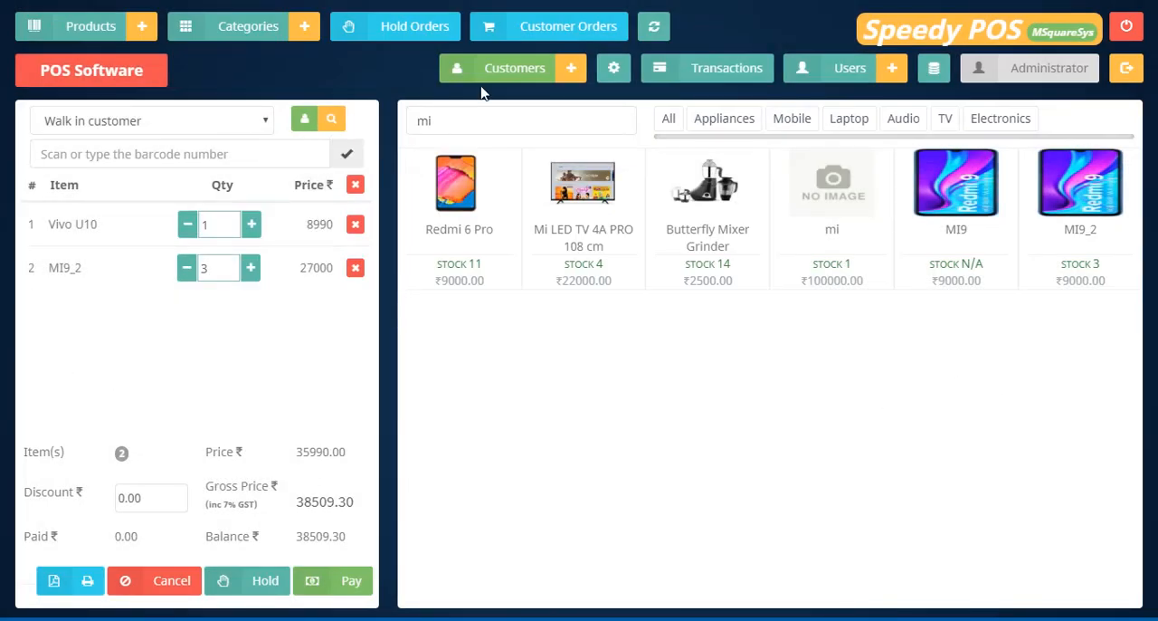
Switch the cart from the walk-in customer to the saved named customer and confirm the change.
{"action": "left_click", "coordinate": [238, 120]}
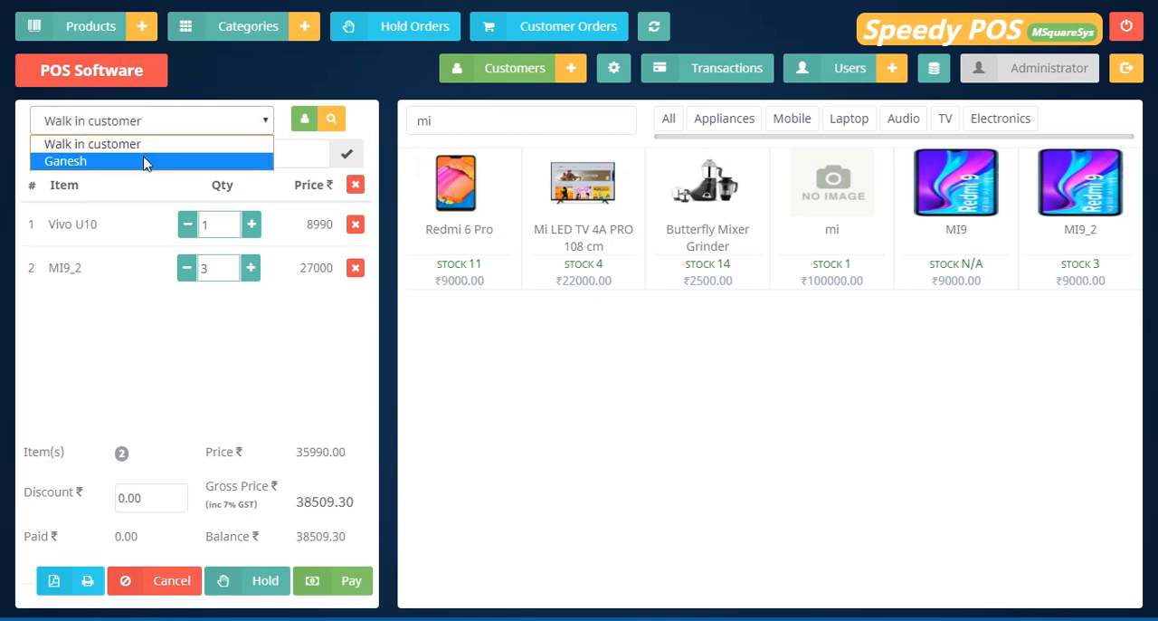
{"action": "left_click", "coordinate": [312, 106]}
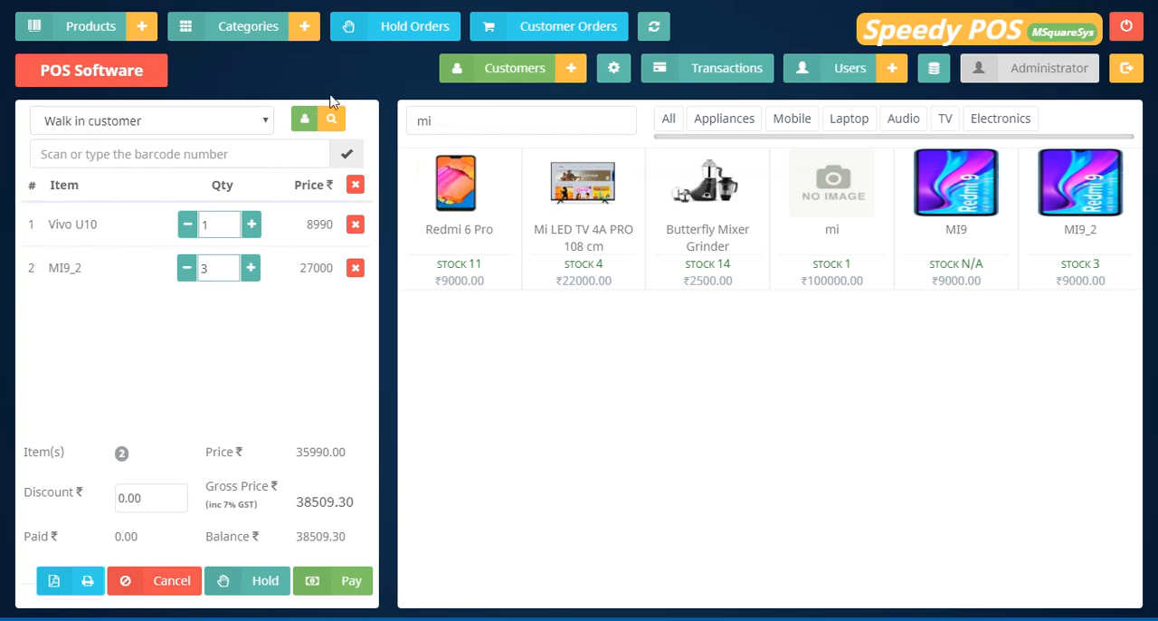
{"action": "left_click", "coordinate": [251, 124]}
{"action": "left_click", "coordinate": [187, 160]}
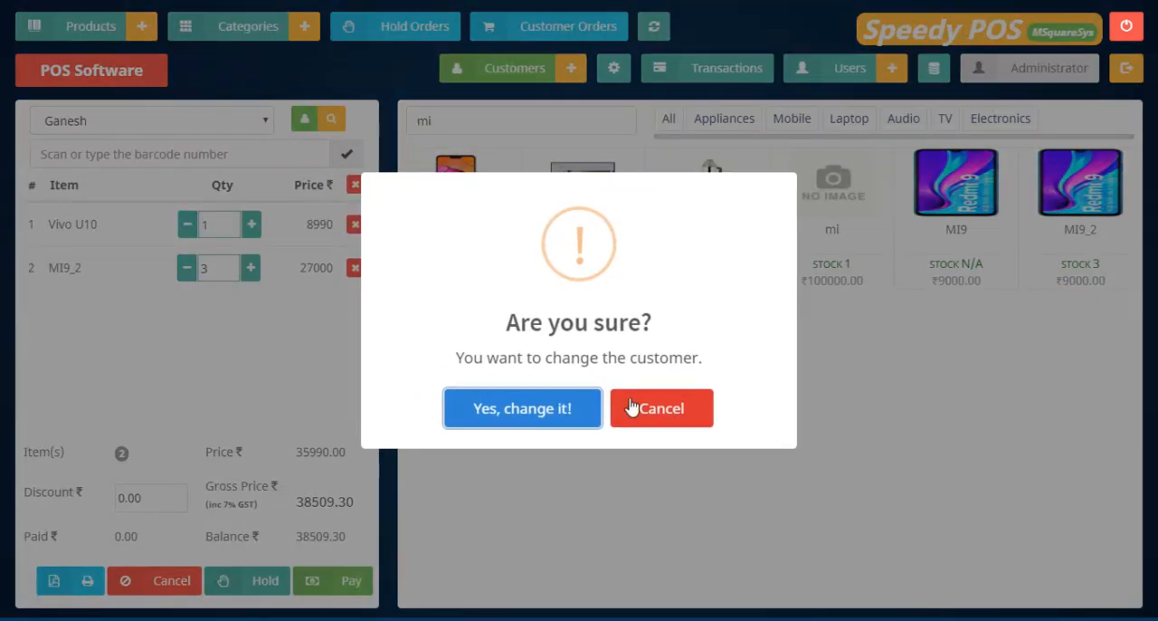
{"action": "left_click", "coordinate": [491, 408]}
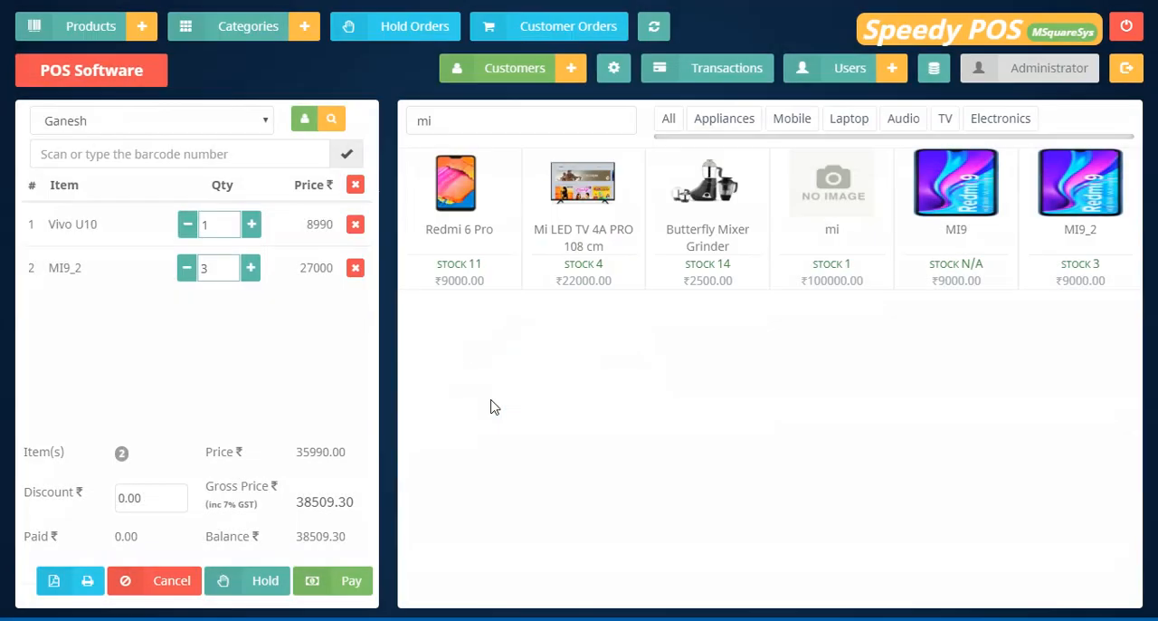
Review the selected customer's name, phone, email and address details, and close the form without changes.
{"action": "left_click", "coordinate": [305, 122]}
{"action": "left_click_drag", "start_coordinate": [559, 124], "coordinate": [471, 125]}
{"action": "left_click_drag", "start_coordinate": [587, 195], "coordinate": [444, 201]}
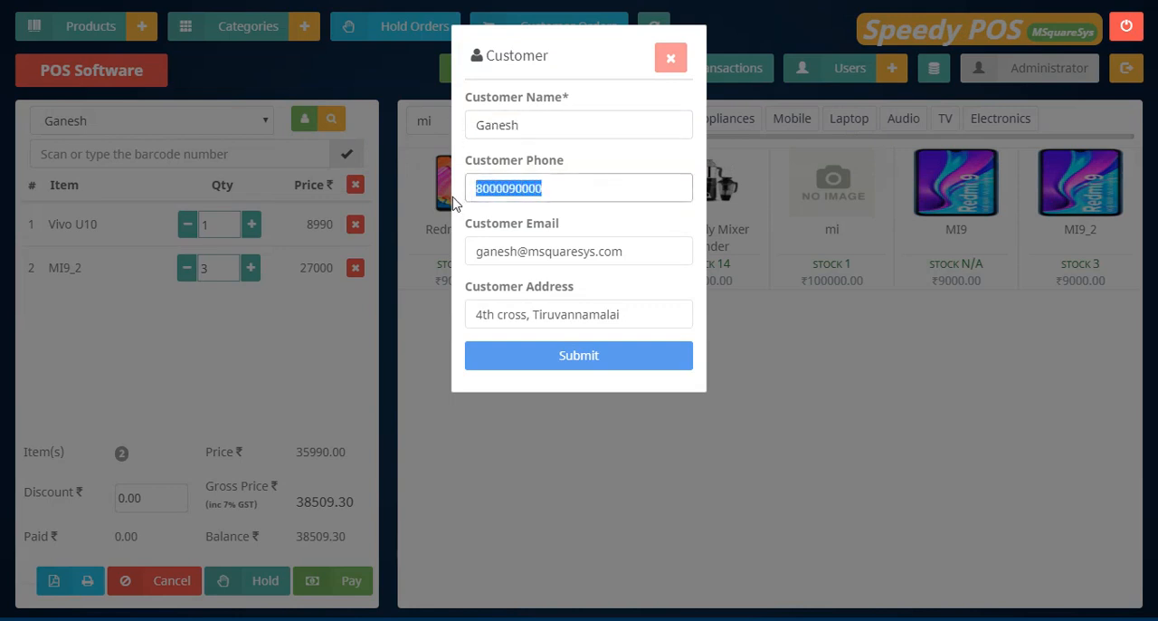
{"action": "left_click", "coordinate": [557, 220]}
{"action": "left_click_drag", "start_coordinate": [625, 251], "coordinate": [452, 273]}
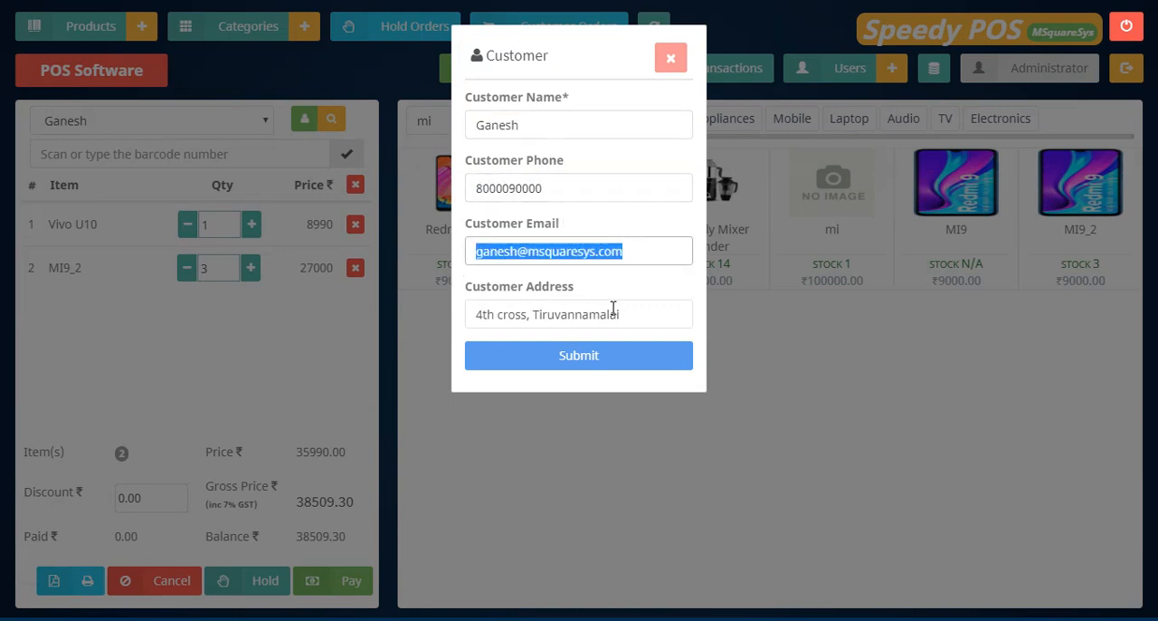
{"action": "left_click_drag", "start_coordinate": [633, 314], "coordinate": [447, 323]}
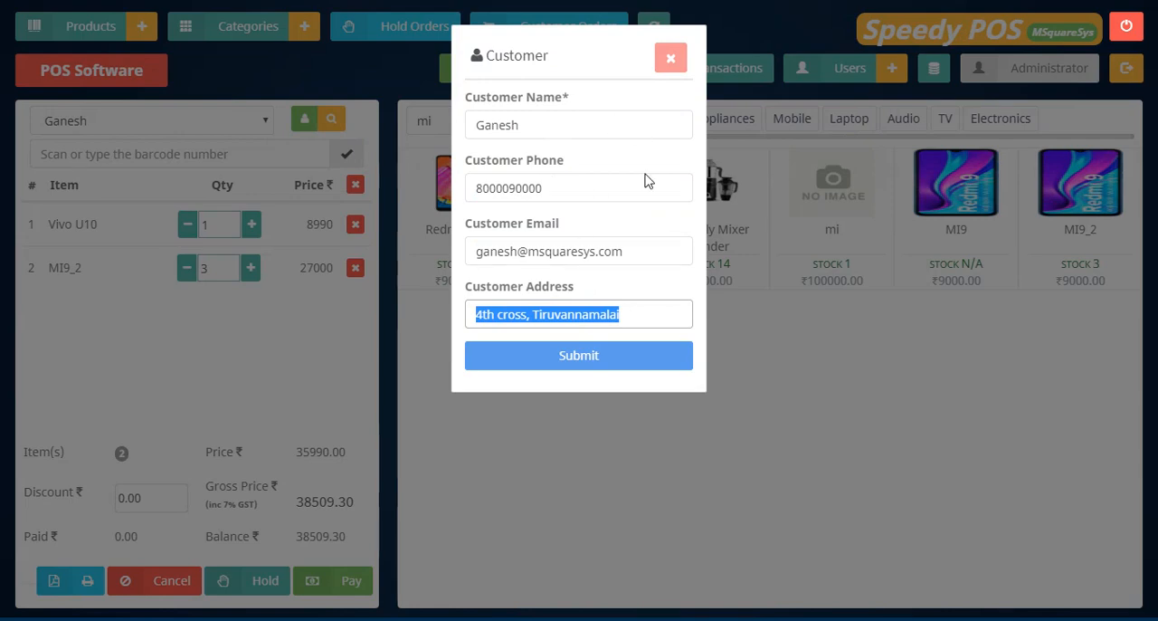
{"action": "left_click", "coordinate": [670, 58]}
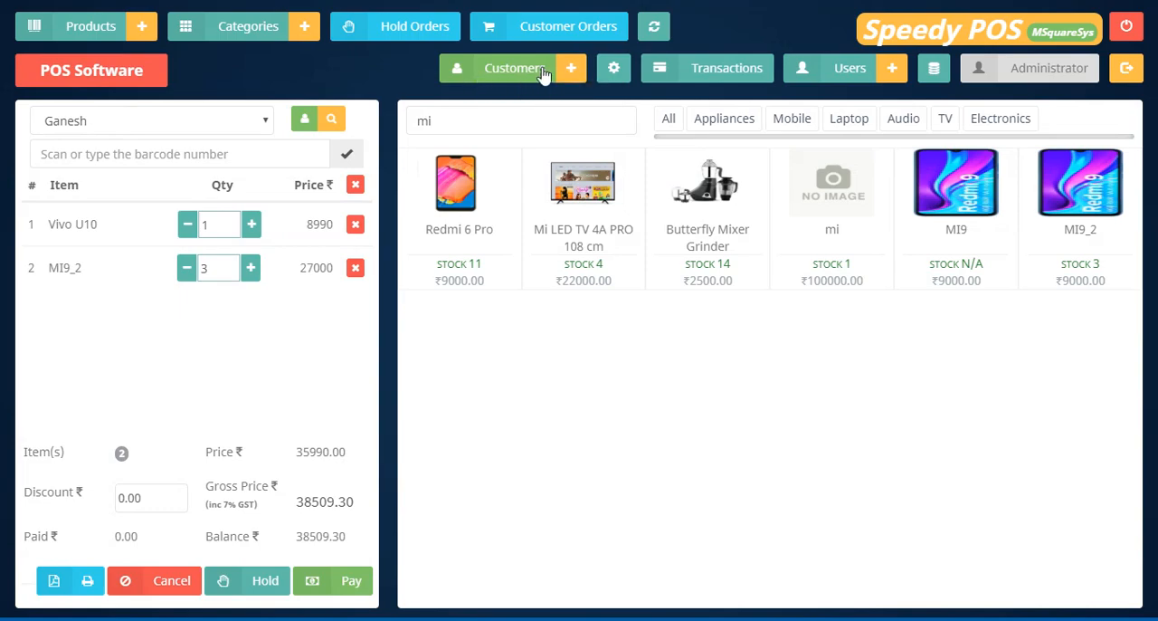
Start a new customer record and enter the customer's name and phone number.
{"action": "left_click", "coordinate": [571, 72]}
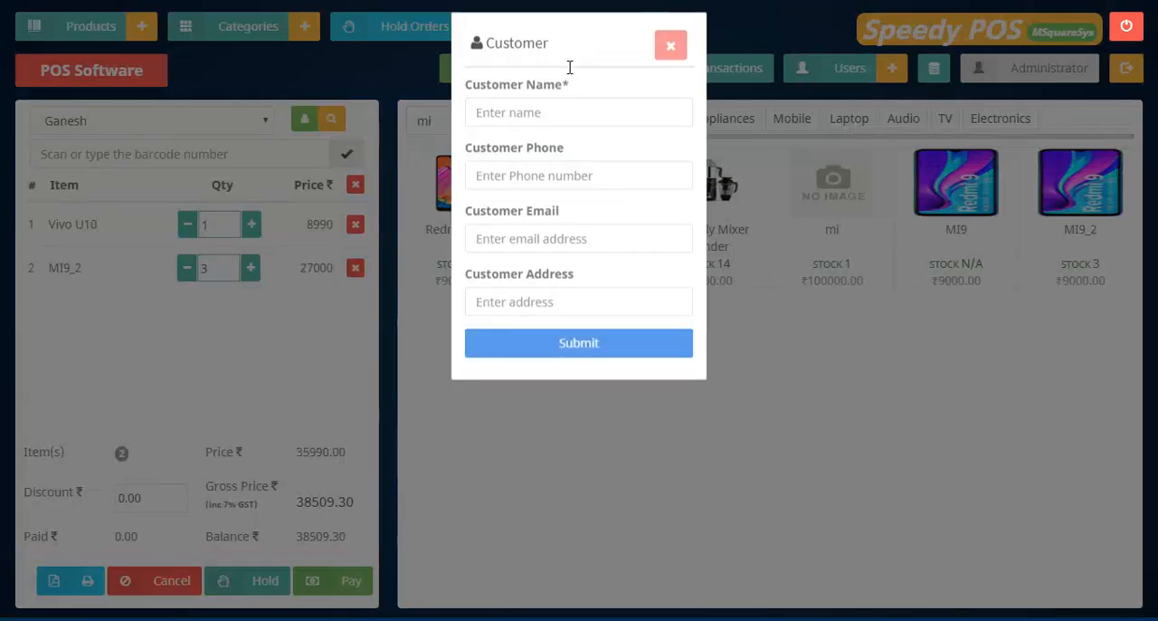
{"action": "left_click", "coordinate": [560, 133]}
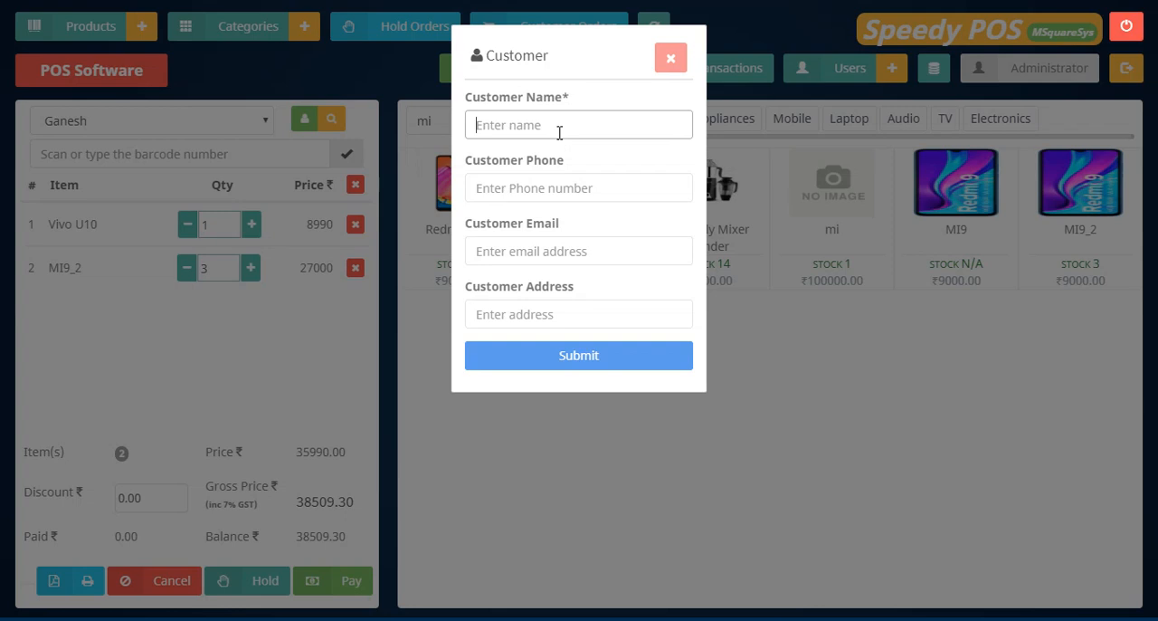
{"action": "type", "text": "Sahar"}
{"action": "left_click", "coordinate": [531, 189]}
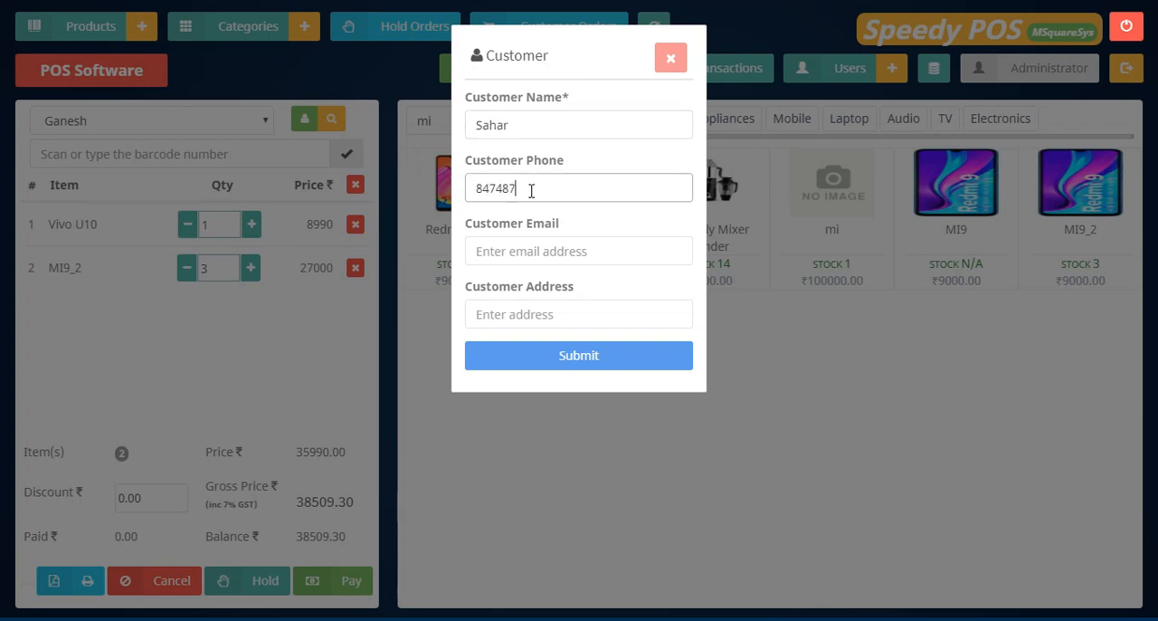
Enter the new customer's email address, using msquaresys as its domain name.
{"action": "left_click", "coordinate": [516, 247]}
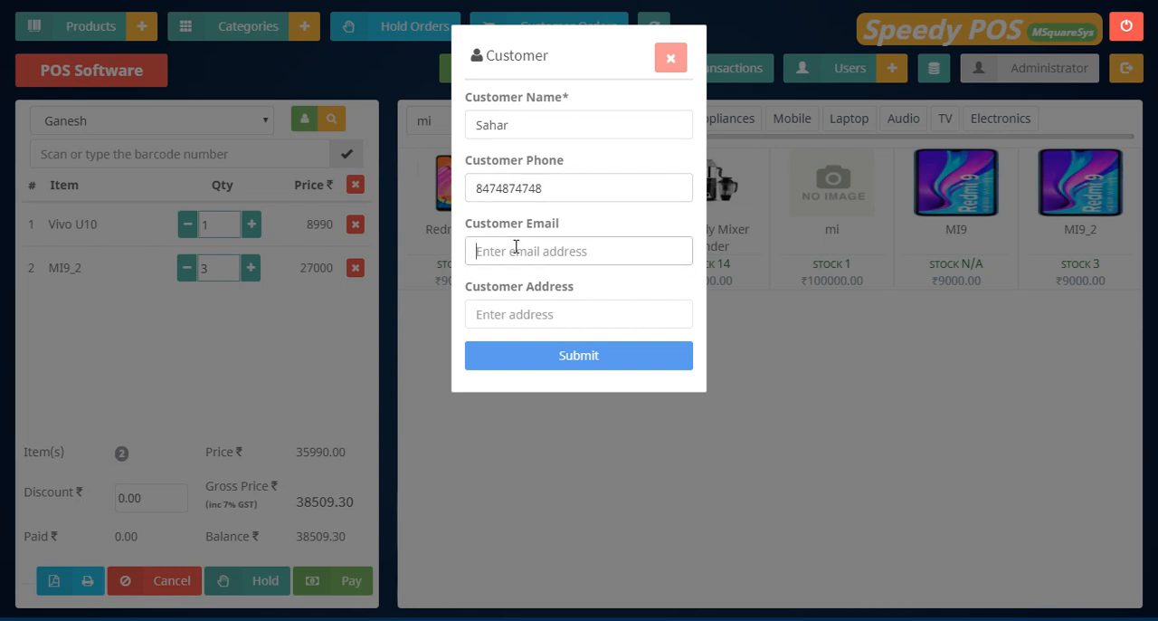
{"action": "type", "text": "s"}
{"action": "key", "text": "BackSpace"}
{"action": "left_click_drag", "start_coordinate": [543, 123], "coordinate": [469, 126]}
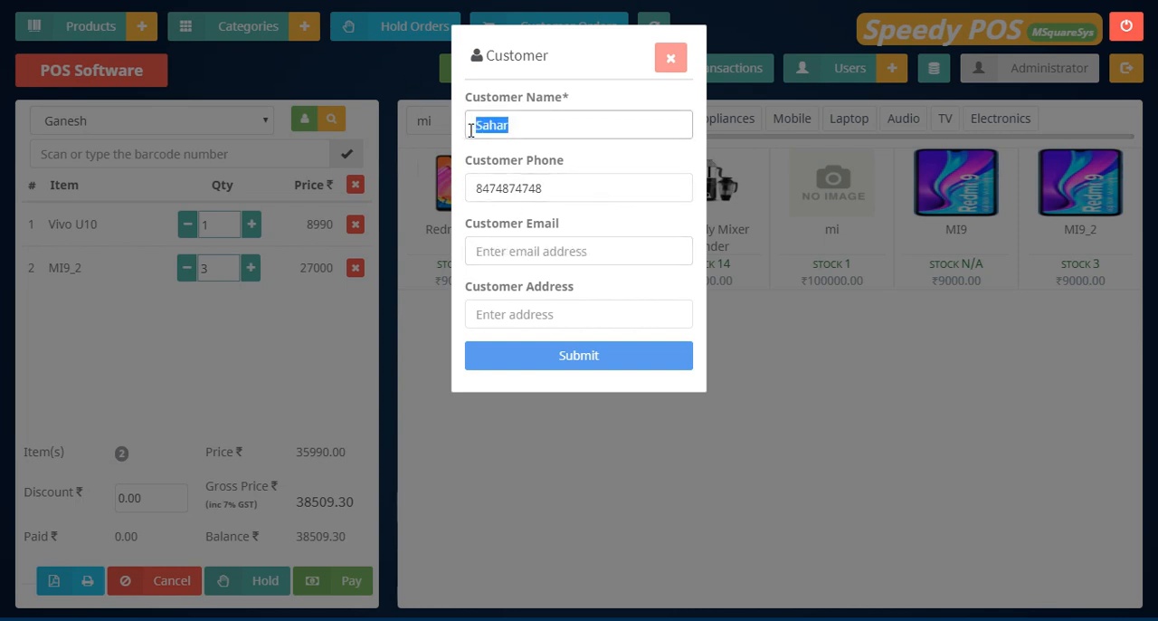
{"action": "left_click", "coordinate": [510, 242]}
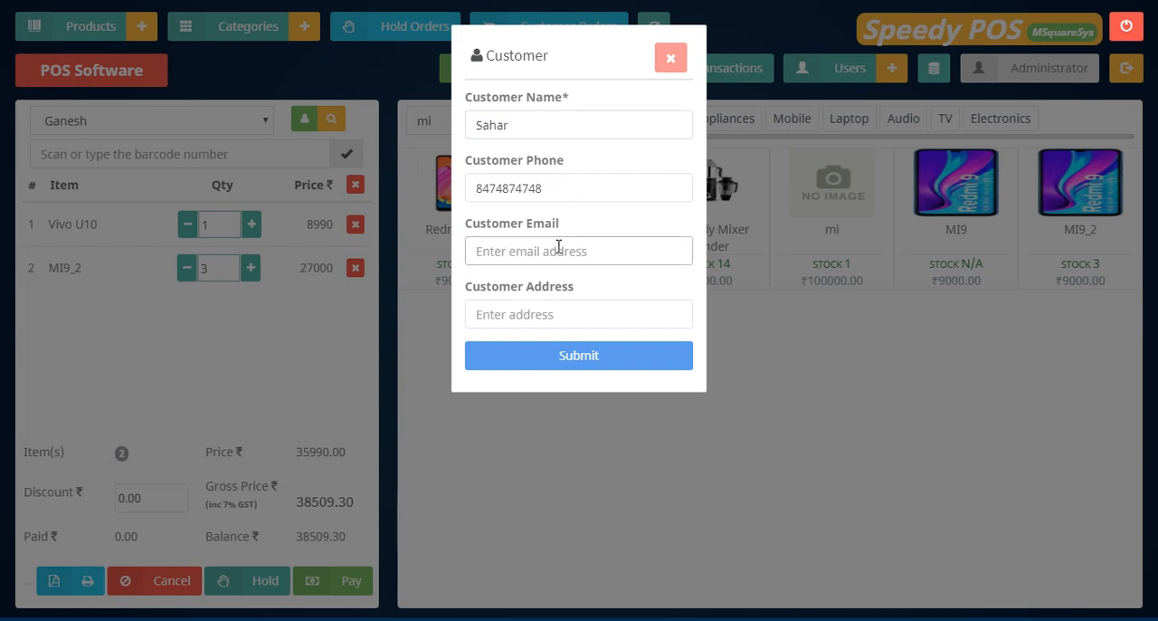
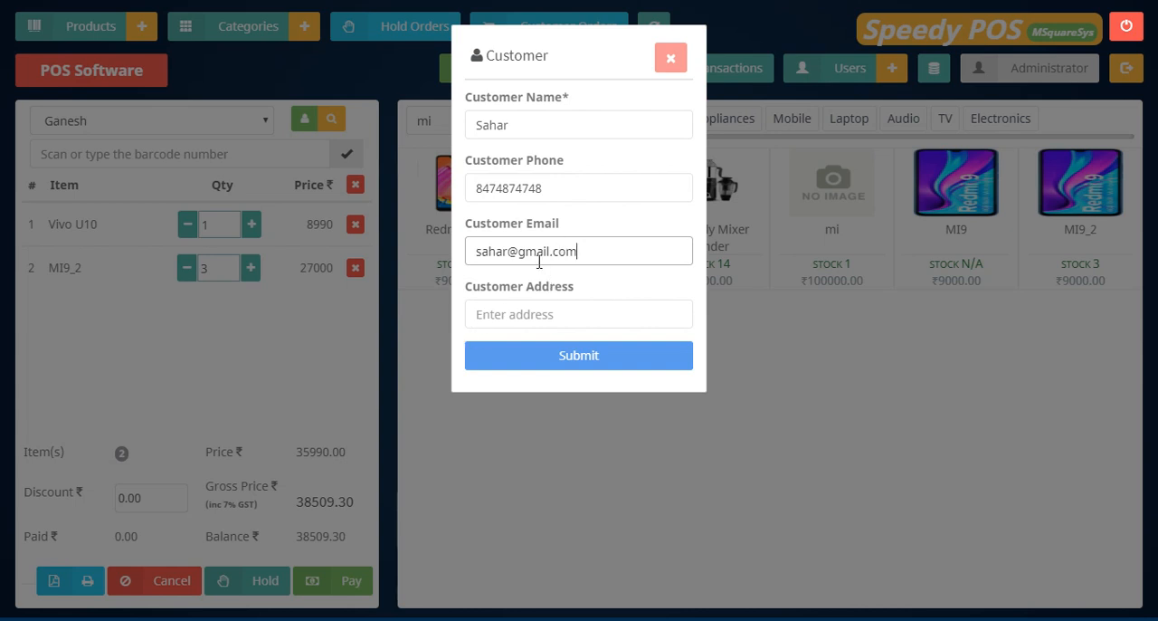
{"action": "double_click", "coordinate": [539, 259]}
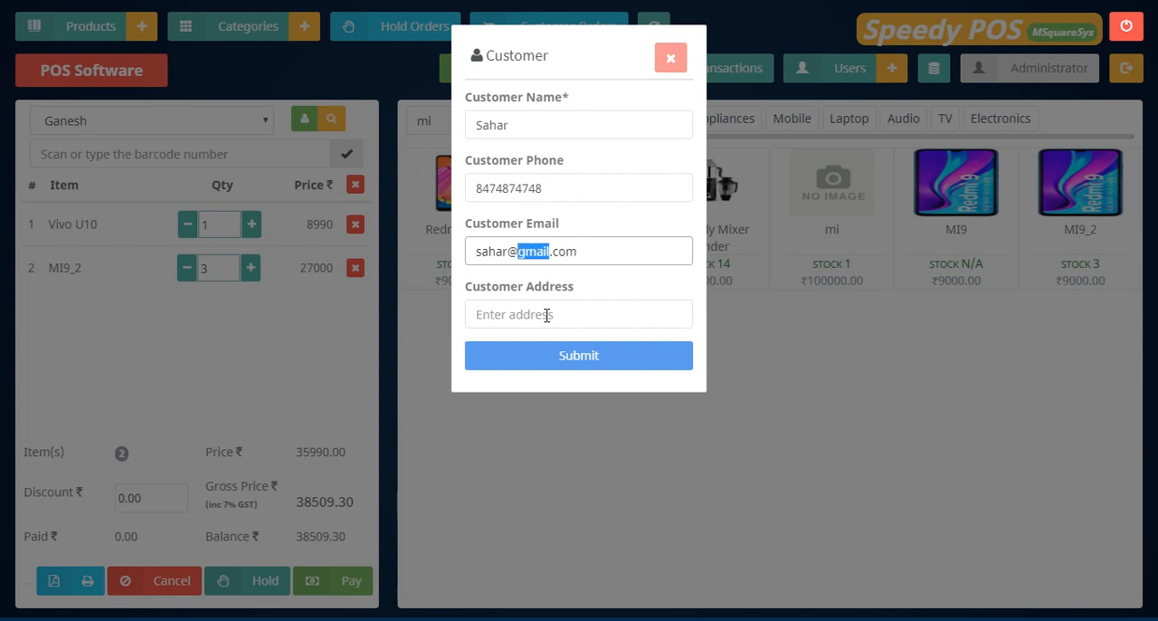
{"action": "type", "text": "msquaresys"}
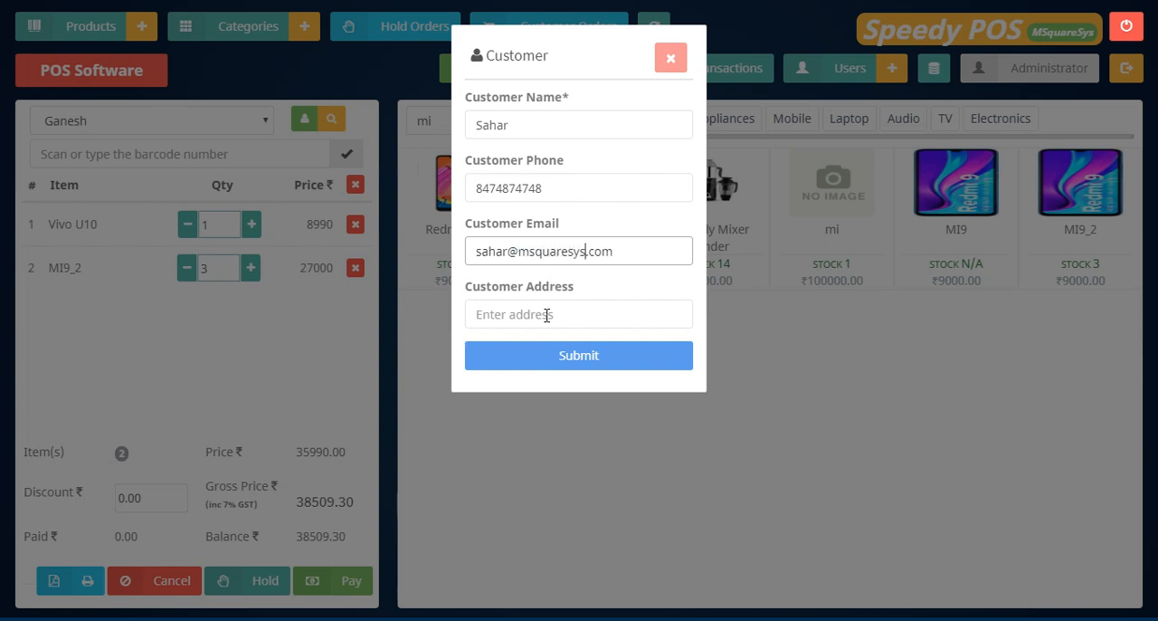
Enter the new customer's address, save the customer and close the form.
{"action": "left_click", "coordinate": [546, 315]}
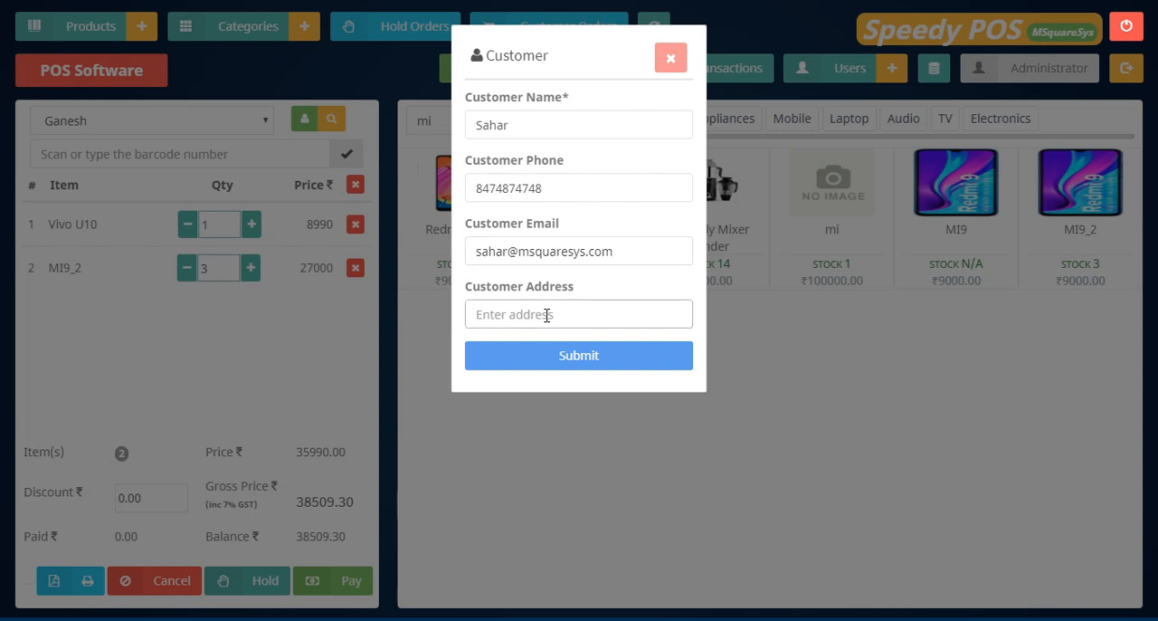
{"action": "type", "text": "3th bol"}
{"action": "type", "text": "ck, Bangalore"}
{"action": "left_click", "coordinate": [585, 356]}
{"action": "left_click", "coordinate": [559, 403]}
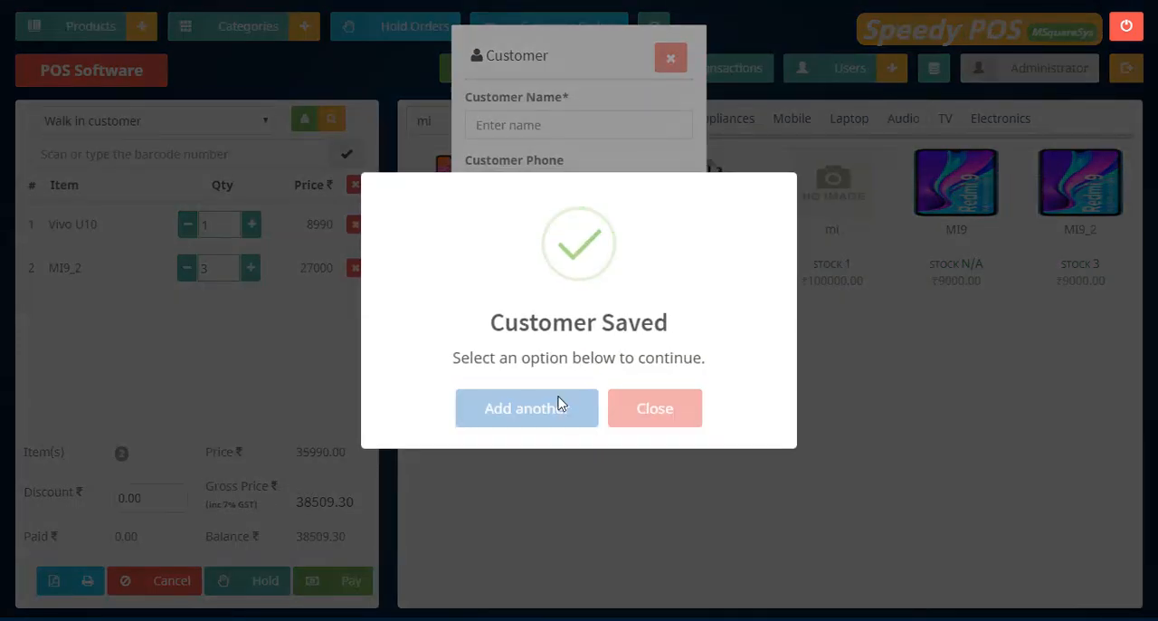
{"action": "left_click", "coordinate": [669, 56]}
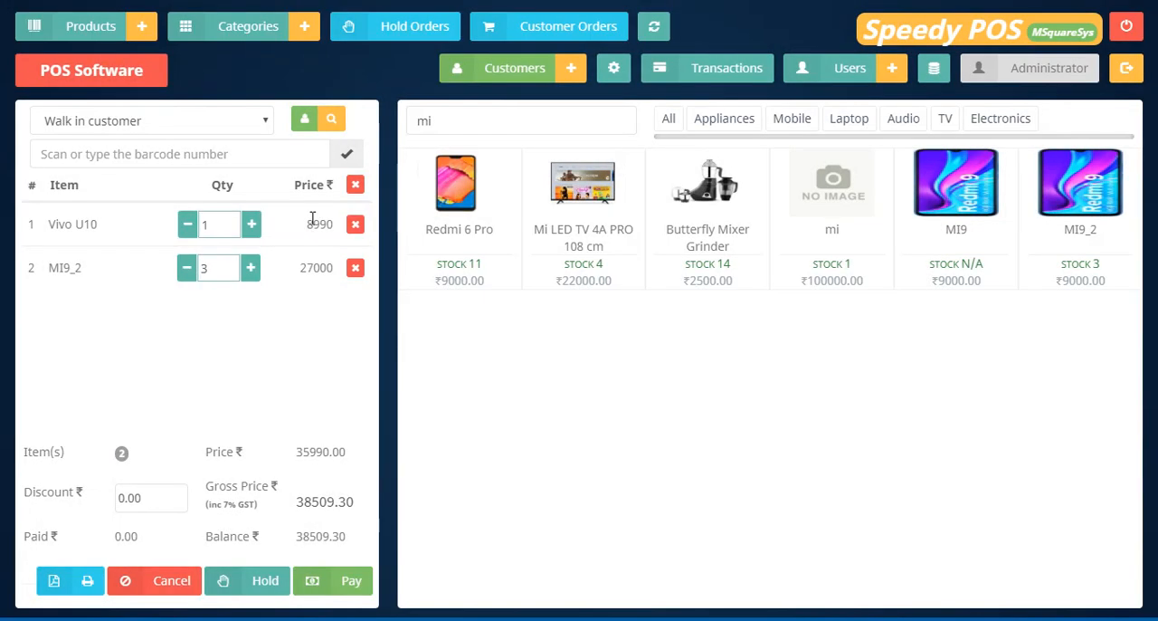
{"action": "left_click", "coordinate": [259, 124]}
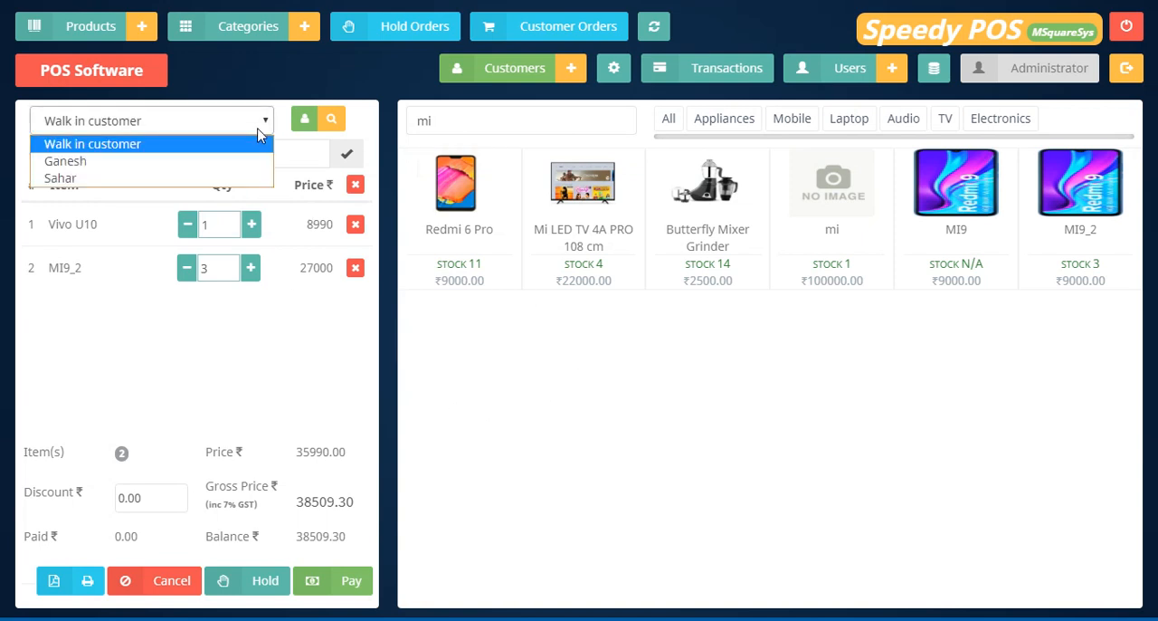
{"action": "left_click", "coordinate": [469, 337]}
{"action": "left_click", "coordinate": [169, 130]}
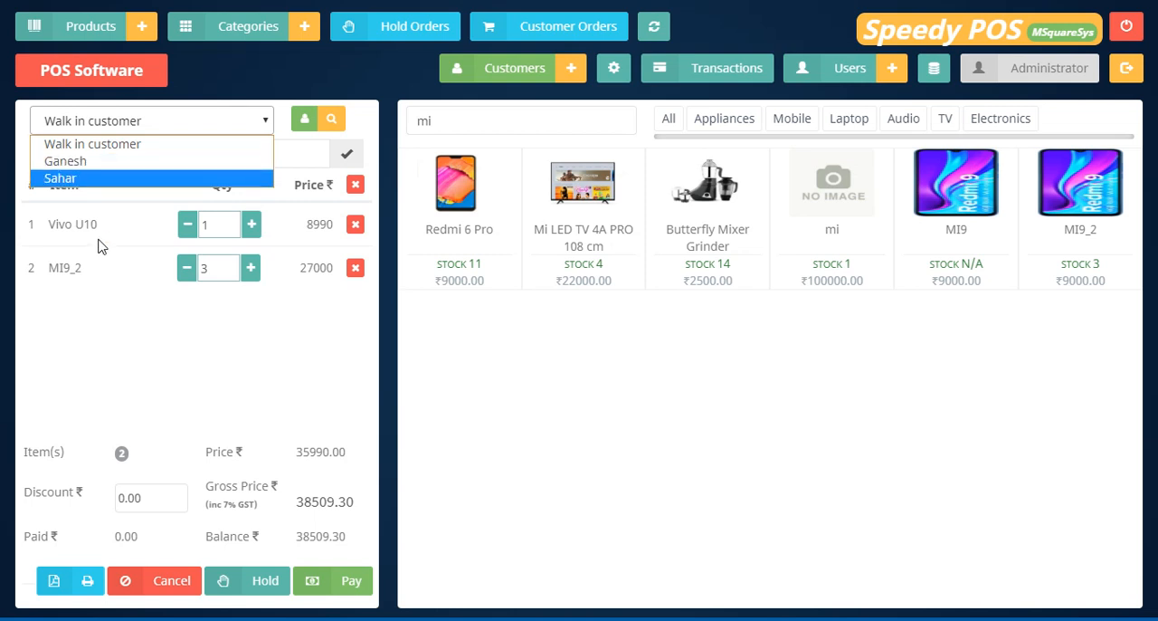
{"action": "left_click", "coordinate": [95, 313]}
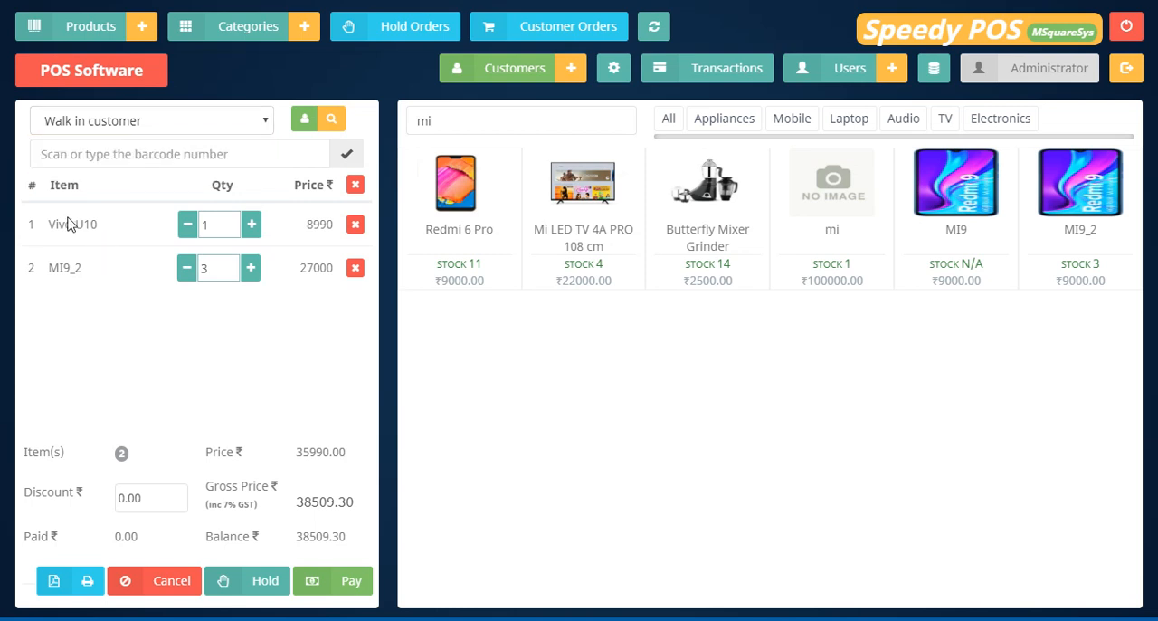
{"action": "left_click", "coordinate": [89, 130]}
{"action": "left_click", "coordinate": [83, 161]}
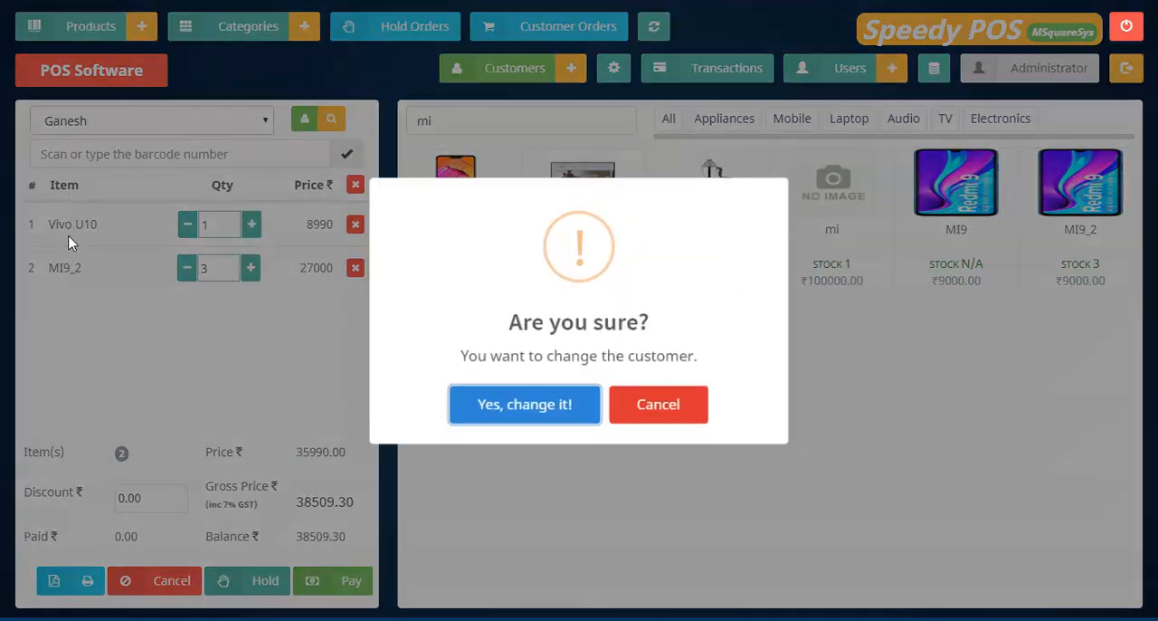
{"action": "left_click", "coordinate": [681, 426]}
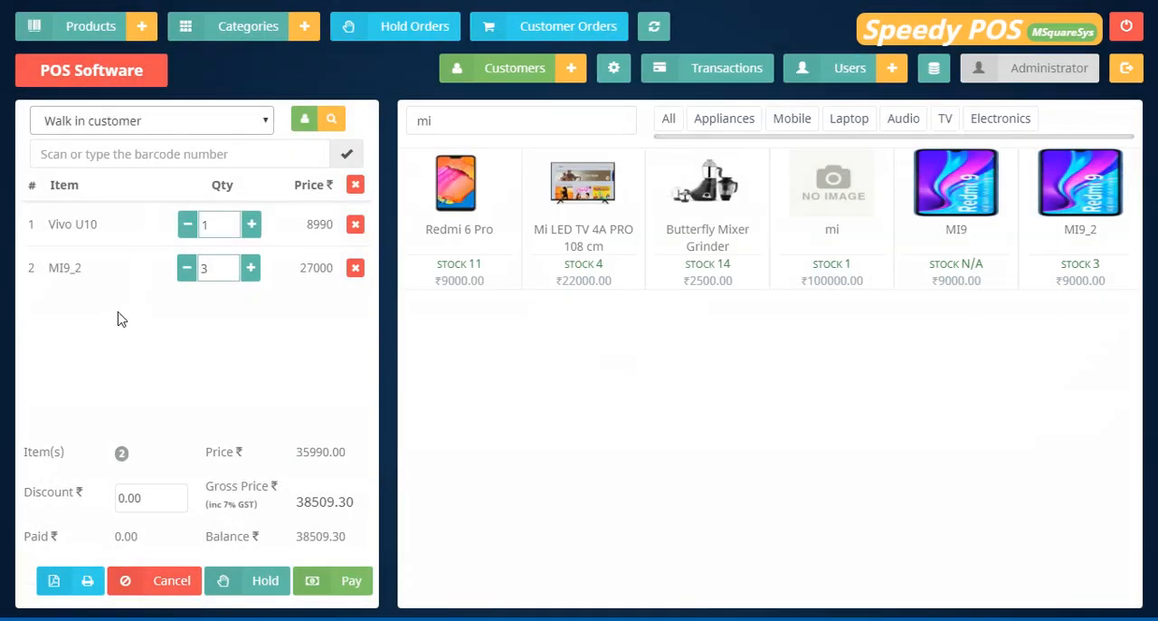
Assign the order to the first customer listed after Walk in customer, confirm the change and try to increase the Vivo U10 quantity by one.
{"action": "left_click", "coordinate": [163, 132]}
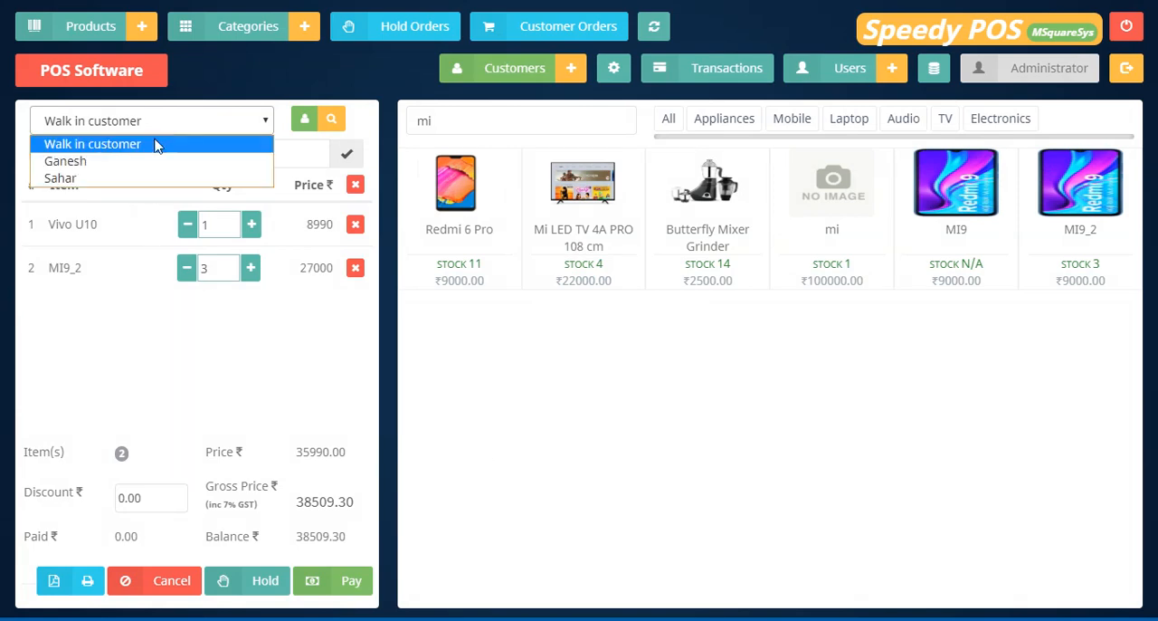
{"action": "left_click", "coordinate": [138, 162]}
{"action": "left_click", "coordinate": [468, 412]}
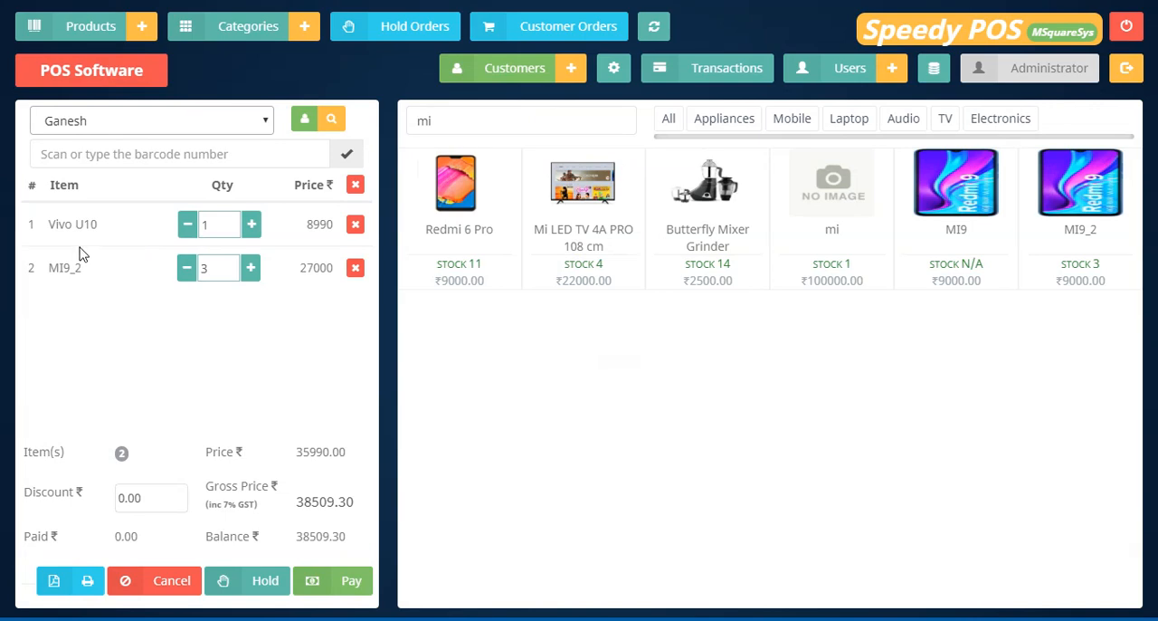
{"action": "left_click", "coordinate": [251, 224]}
{"action": "left_click", "coordinate": [557, 390]}
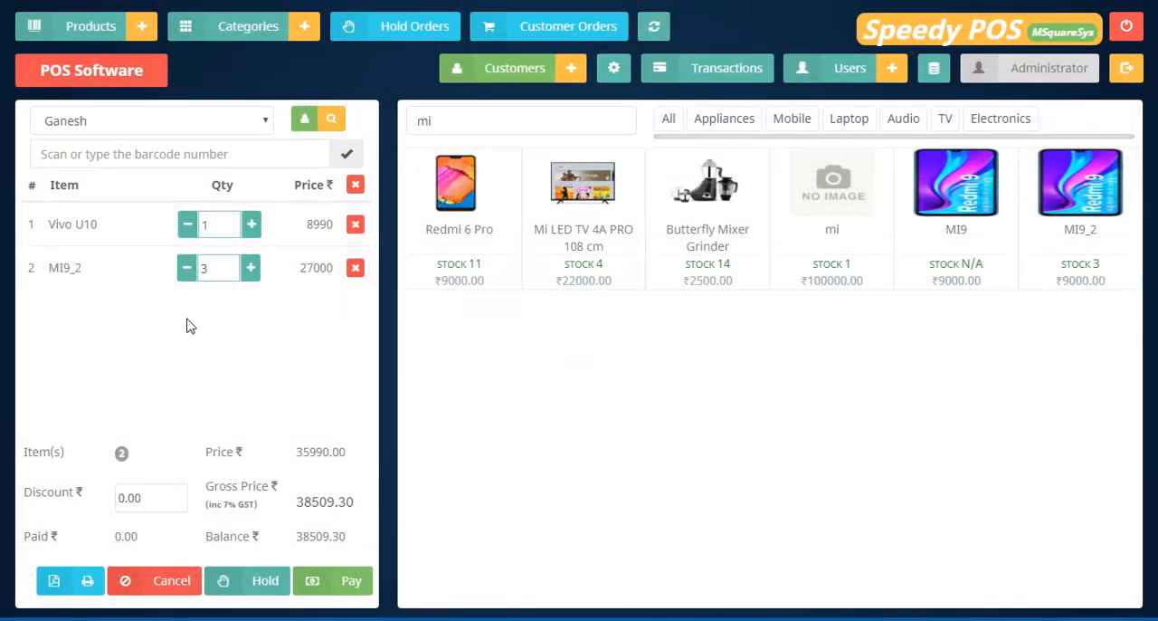
Review the cart's product names, item count, price, GST rate and gross price.
{"action": "left_click_drag", "start_coordinate": [97, 225], "coordinate": [62, 230]}
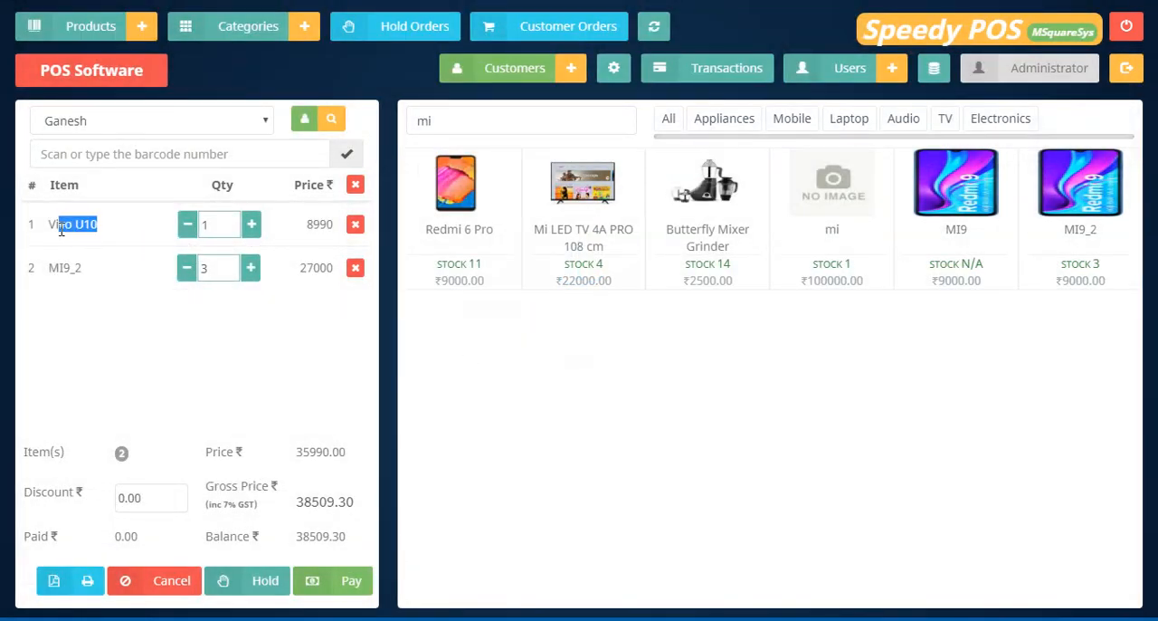
{"action": "double_click", "coordinate": [90, 281]}
{"action": "left_click", "coordinate": [176, 322]}
{"action": "left_click_drag", "start_coordinate": [91, 455], "coordinate": [346, 453]}
{"action": "left_click", "coordinate": [321, 467]}
{"action": "left_click_drag", "start_coordinate": [212, 504], "coordinate": [251, 507]}
{"action": "left_click", "coordinate": [256, 515]}
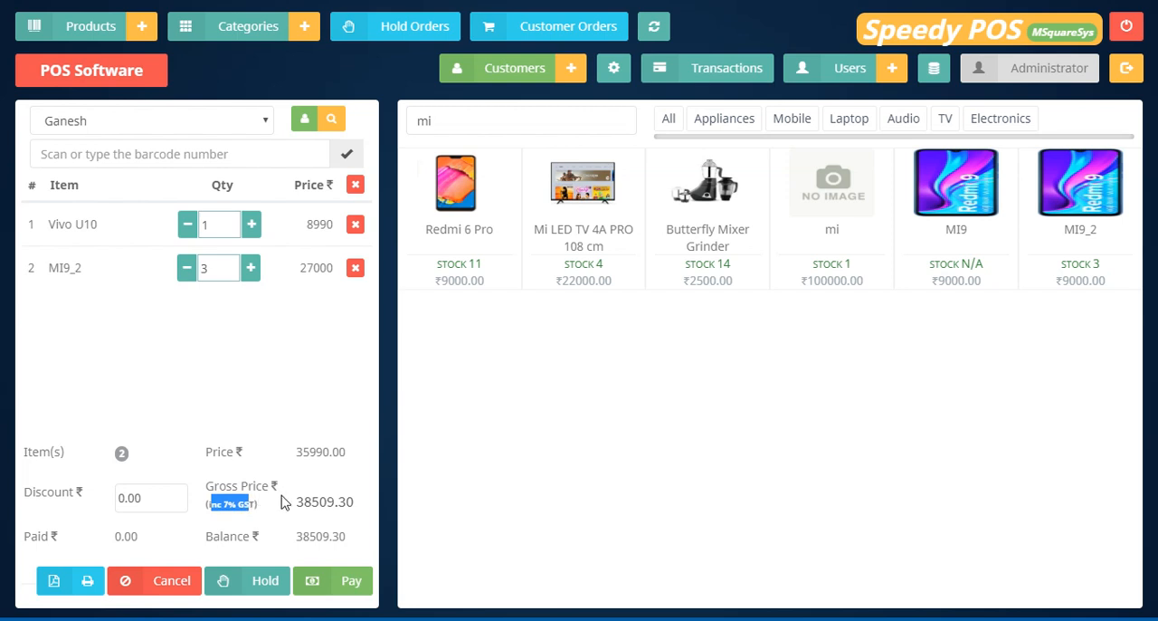
{"action": "left_click_drag", "start_coordinate": [295, 503], "coordinate": [353, 510]}
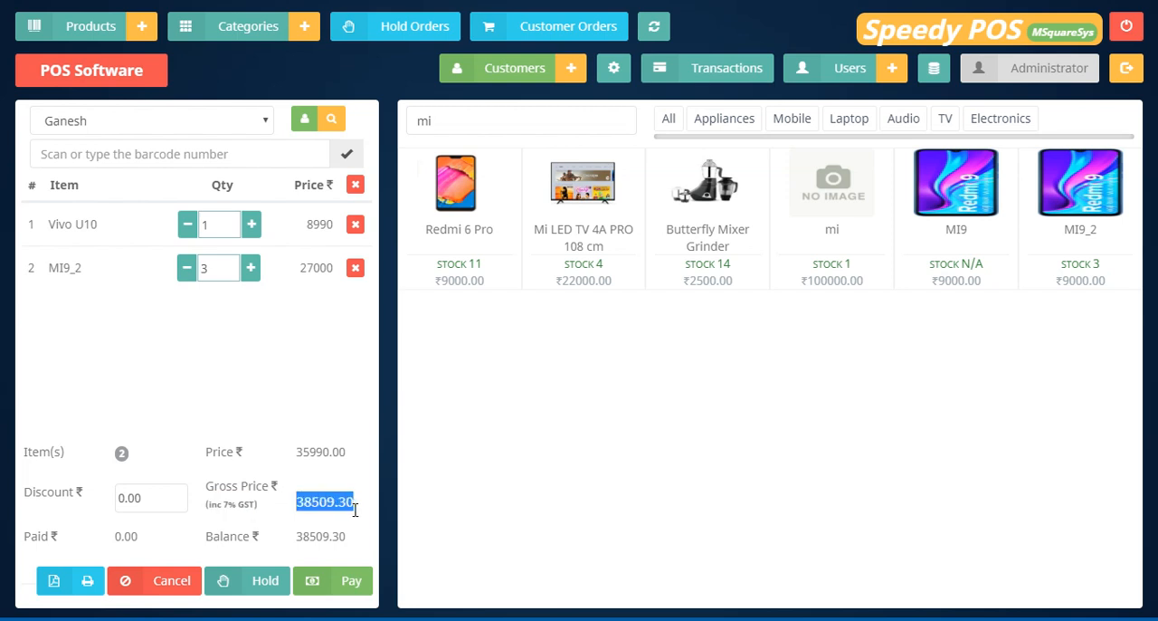
{"action": "left_click", "coordinate": [300, 521]}
Set the order discount to 300 and put the order on hold under reference 12345.
{"action": "double_click", "coordinate": [159, 501]}
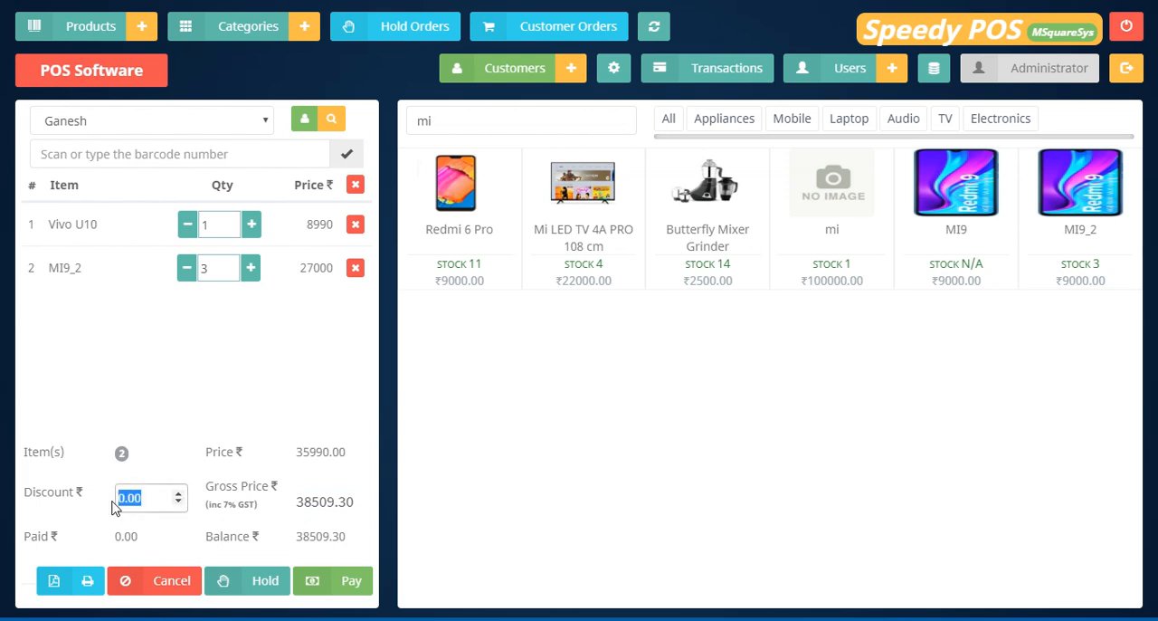
{"action": "type", "text": "300"}
{"action": "left_click", "coordinate": [264, 584]}
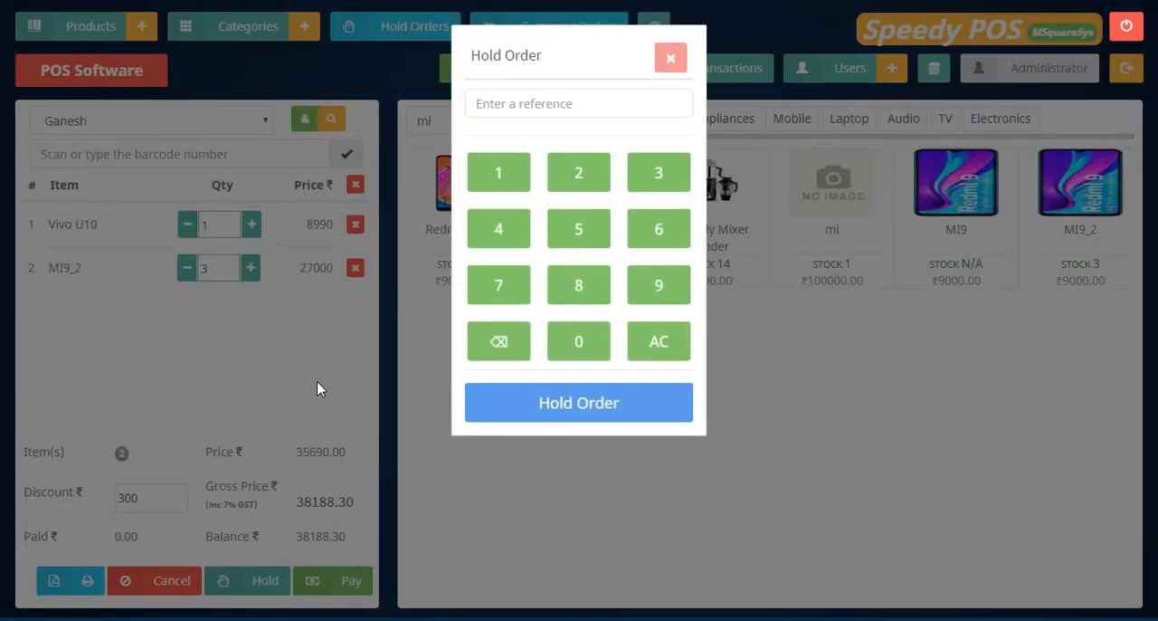
{"action": "left_click", "coordinate": [499, 173]}
{"action": "left_click", "coordinate": [576, 177]}
{"action": "left_click", "coordinate": [636, 179]}
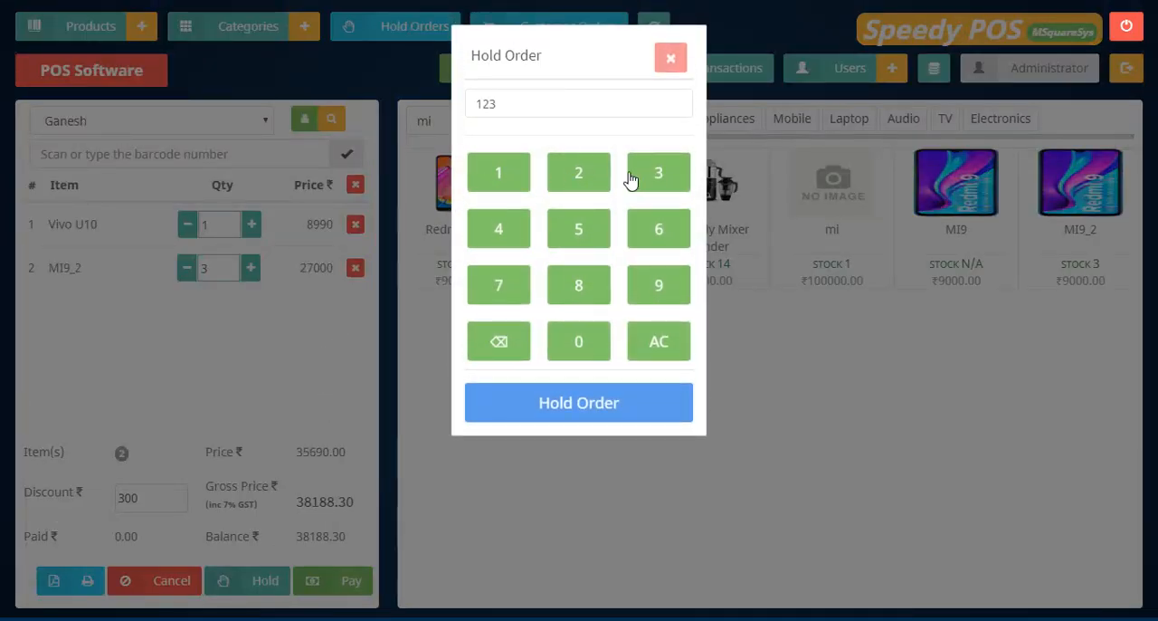
{"action": "left_click", "coordinate": [497, 228]}
{"action": "left_click", "coordinate": [576, 228]}
{"action": "left_click", "coordinate": [548, 411]}
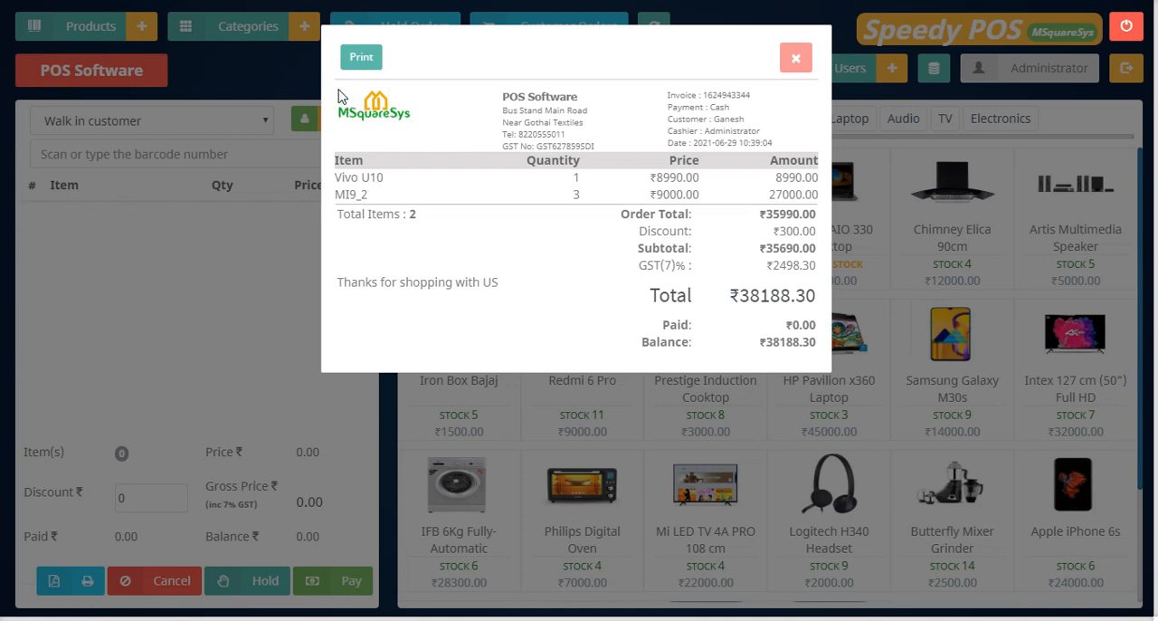
Examine the held order's invoice, including the store details, payment type, customer, cashier and item lines, and close it.
{"action": "mouse_move", "coordinate": [496, 93]}
{"action": "left_mouse_down"}
{"action": "mouse_move", "coordinate": [529, 128]}
{"action": "mouse_move", "coordinate": [608, 156]}
{"action": "mouse_move", "coordinate": [499, 108]}
{"action": "left_mouse_up"}
{"action": "left_click", "coordinate": [606, 123]}
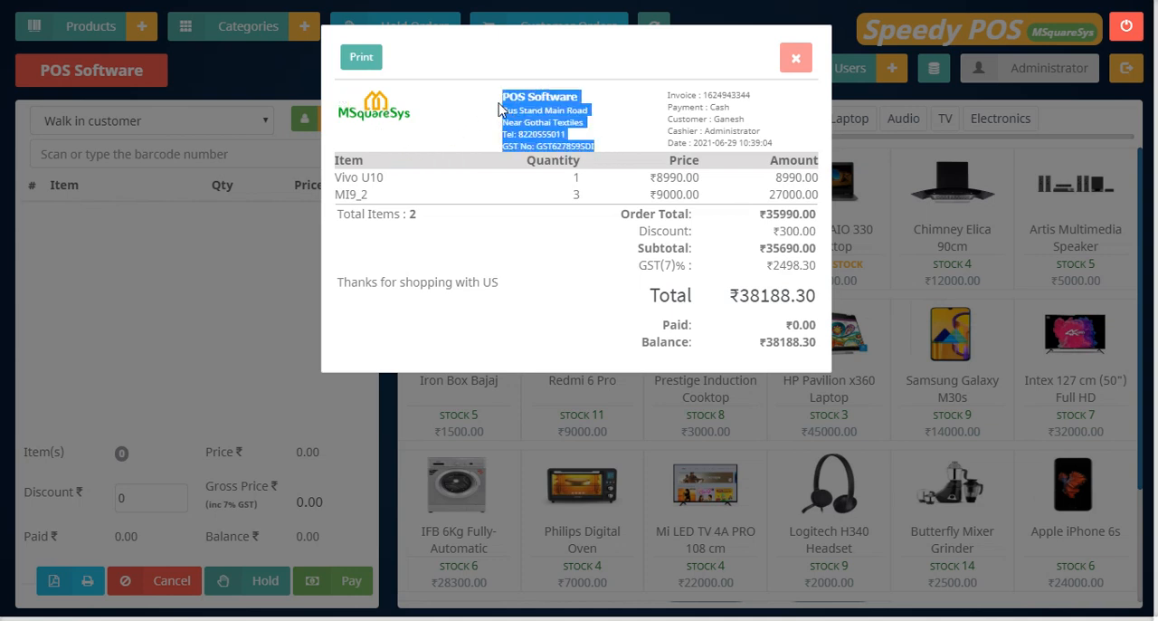
{"action": "left_click", "coordinate": [645, 140]}
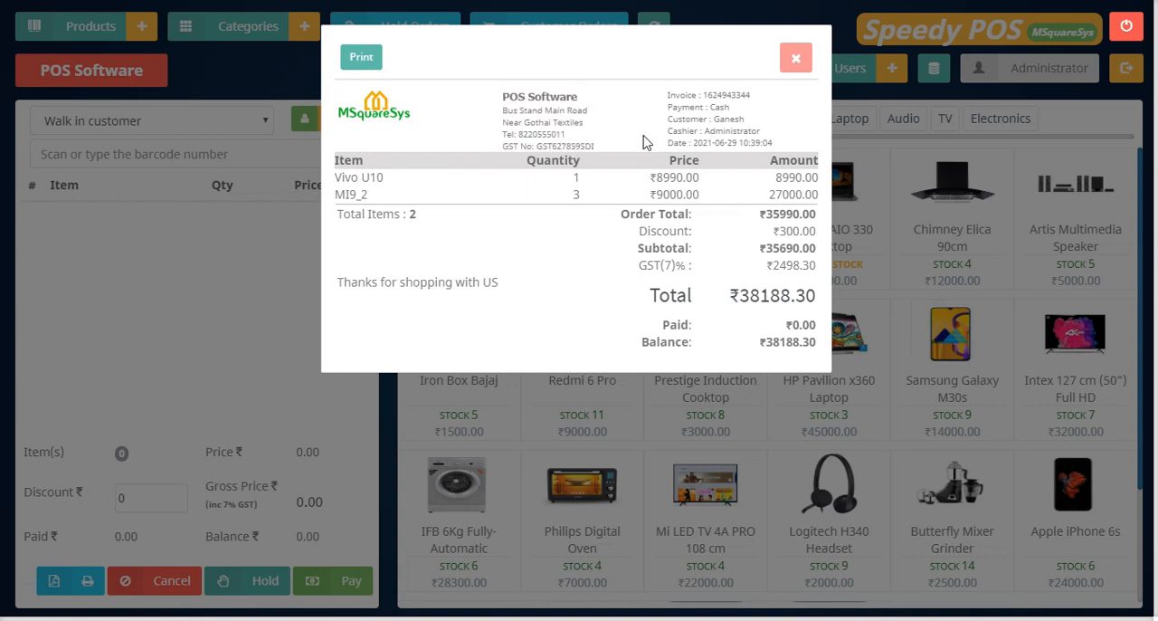
{"action": "left_click_drag", "start_coordinate": [665, 102], "coordinate": [768, 138]}
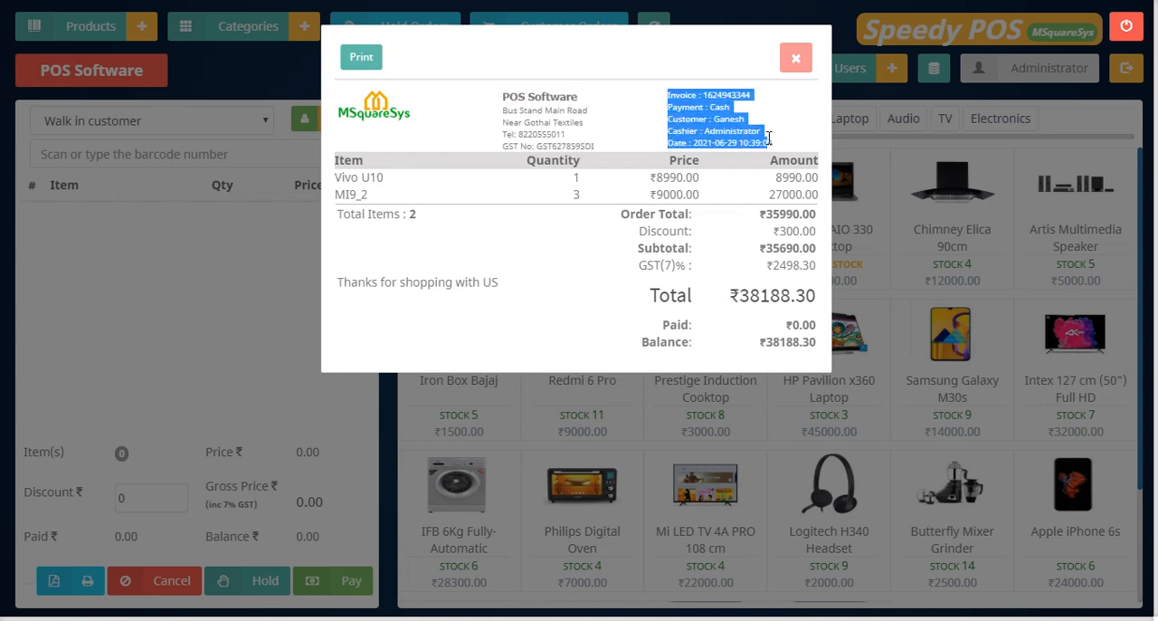
{"action": "left_click", "coordinate": [680, 103]}
{"action": "left_click_drag", "start_coordinate": [668, 107], "coordinate": [773, 118]}
{"action": "left_click", "coordinate": [681, 127]}
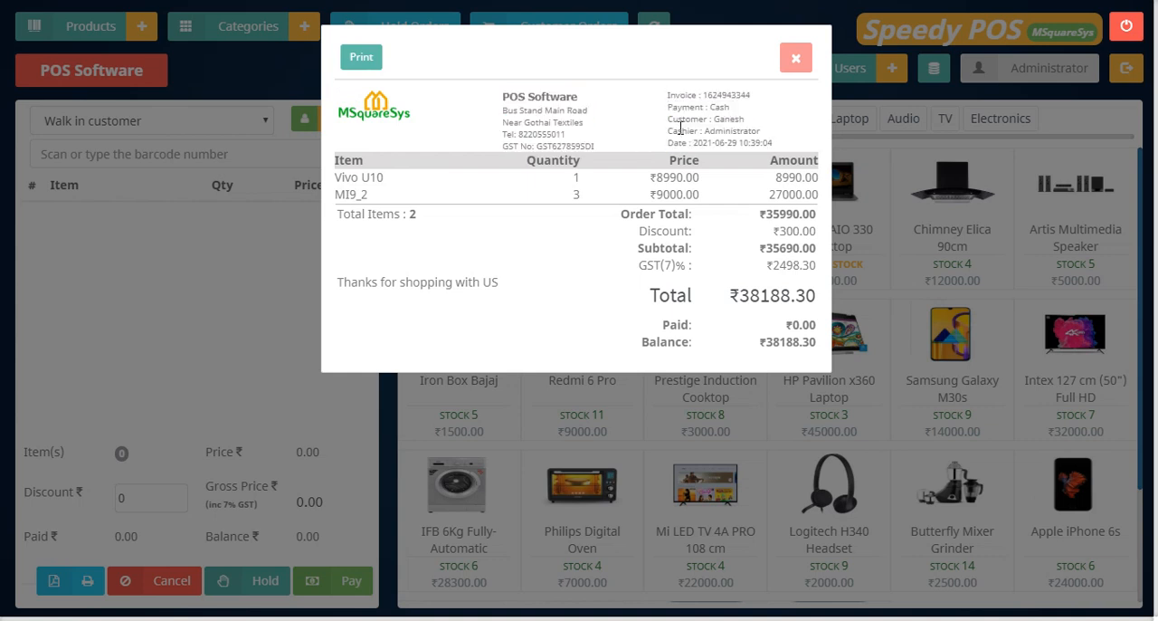
{"action": "left_click_drag", "start_coordinate": [667, 129], "coordinate": [759, 134]}
{"action": "left_click", "coordinate": [673, 142]}
{"action": "left_click_drag", "start_coordinate": [670, 160], "coordinate": [678, 161]}
{"action": "left_click", "coordinate": [800, 59]}
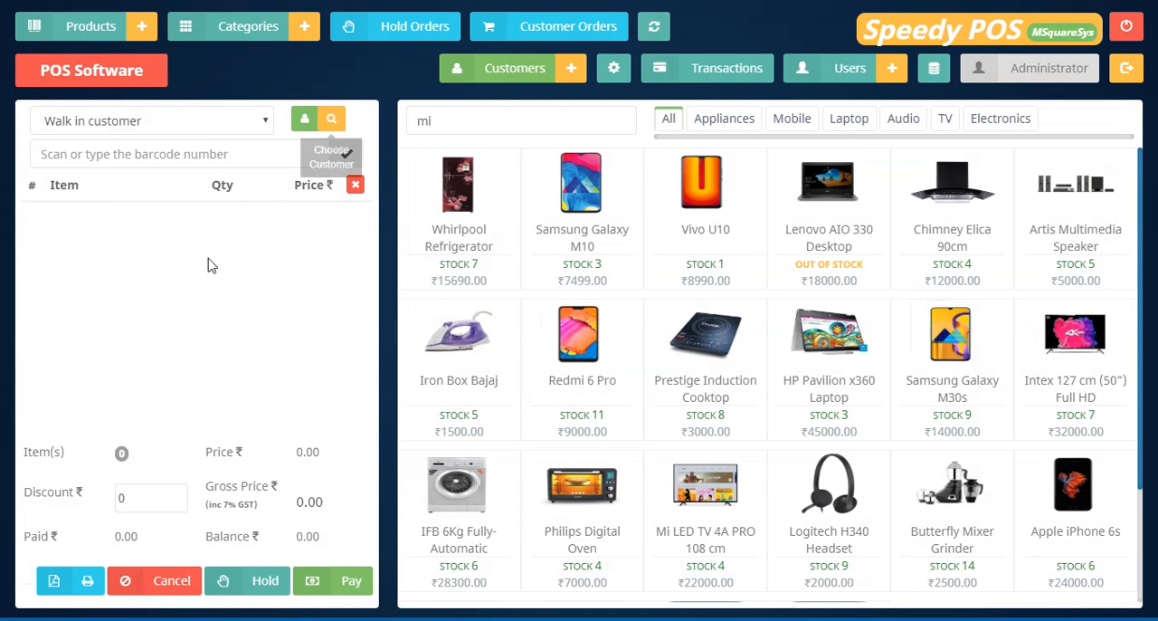
Load the held order back into the cart and enter a cash payment of 30000 for it.
{"action": "left_click", "coordinate": [412, 29]}
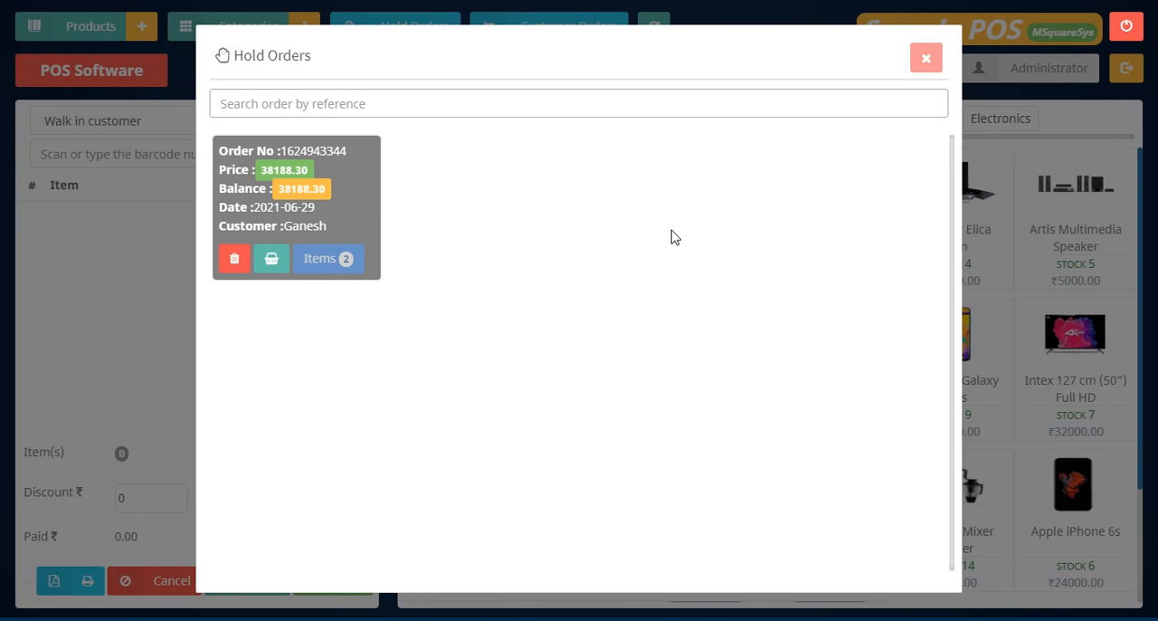
{"action": "left_click", "coordinate": [265, 264]}
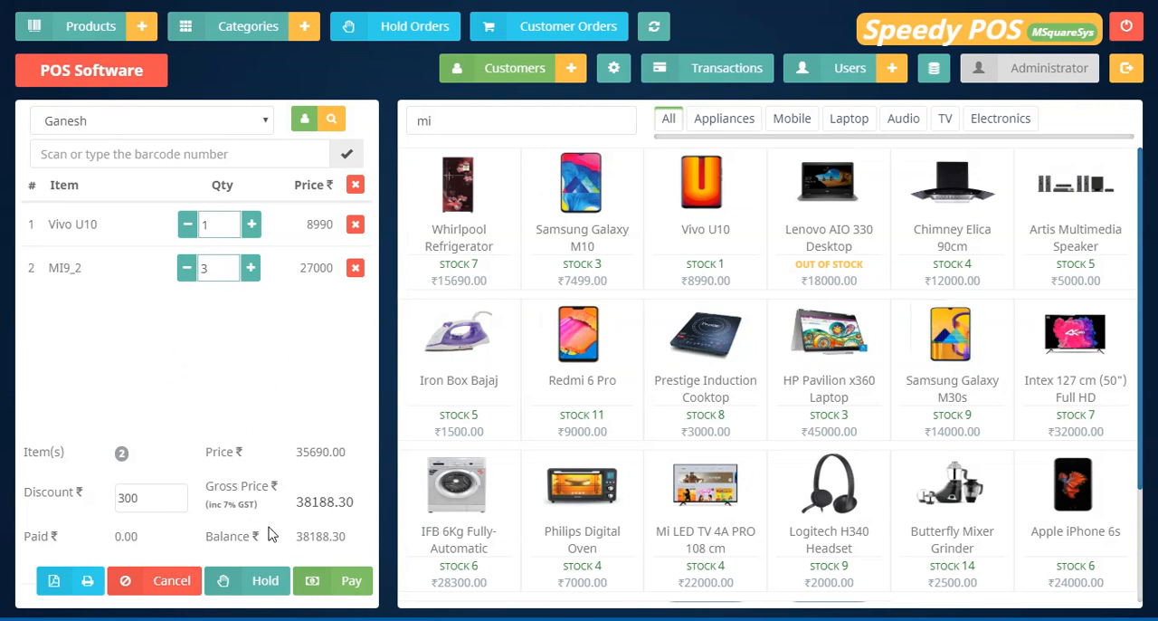
{"action": "left_click", "coordinate": [353, 580]}
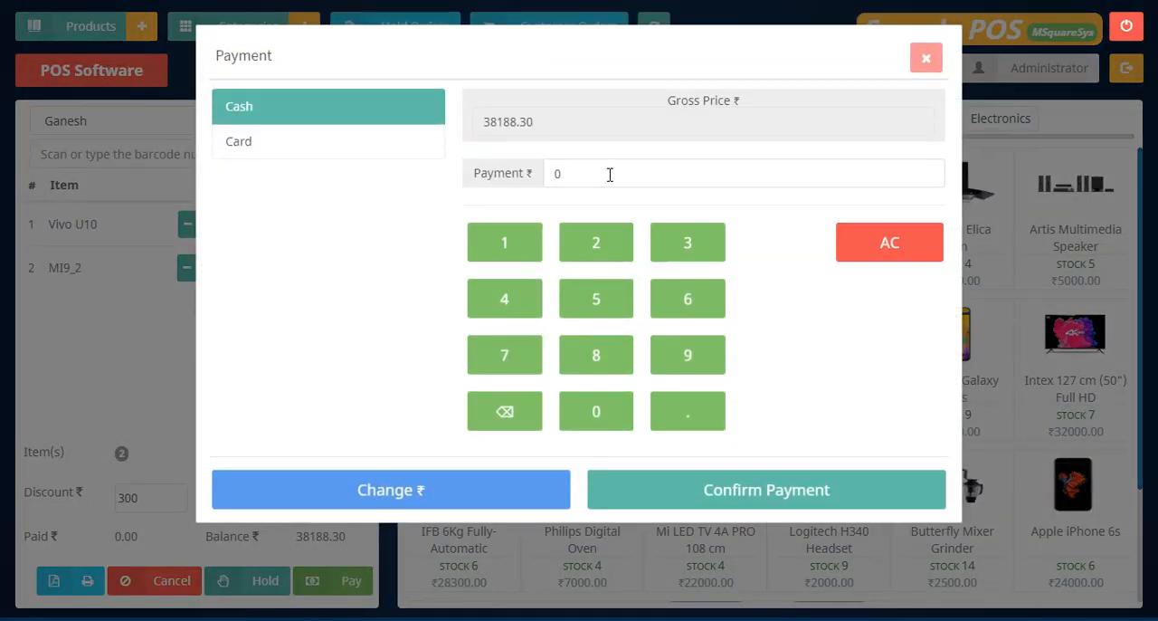
{"action": "left_click_drag", "start_coordinate": [610, 174], "coordinate": [524, 172]}
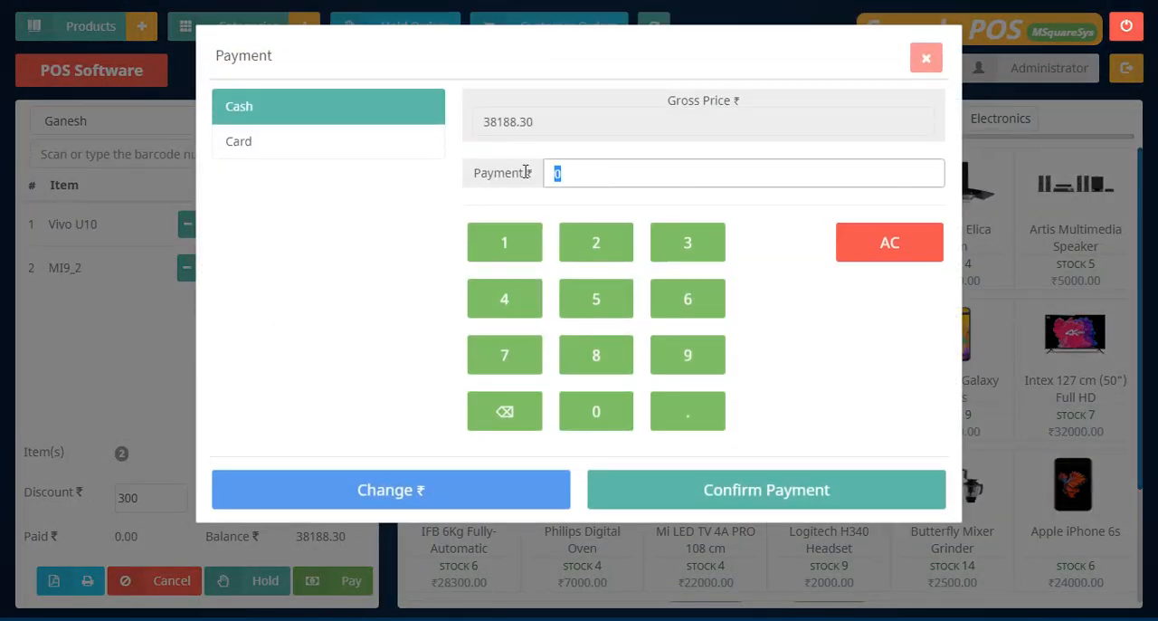
{"action": "type", "text": "30000"}
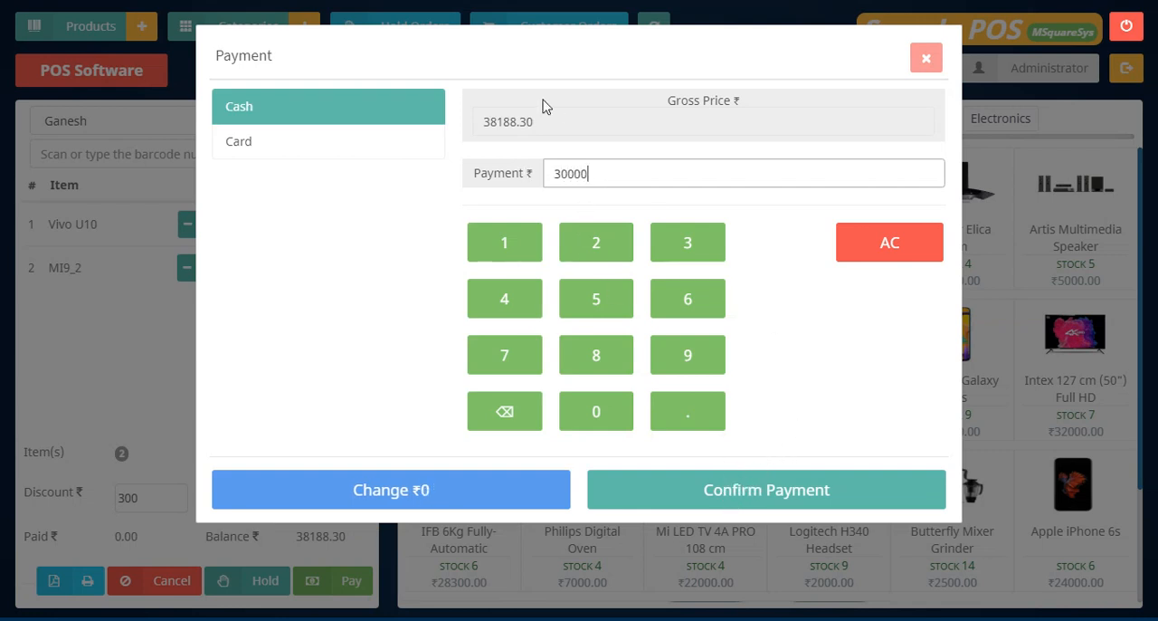
Compare the gross price with the entered payment, confirm the payment and close the invoice after checking the paid and balance amounts.
{"action": "left_click_drag", "start_coordinate": [537, 130], "coordinate": [484, 131]}
{"action": "left_click", "coordinate": [435, 186]}
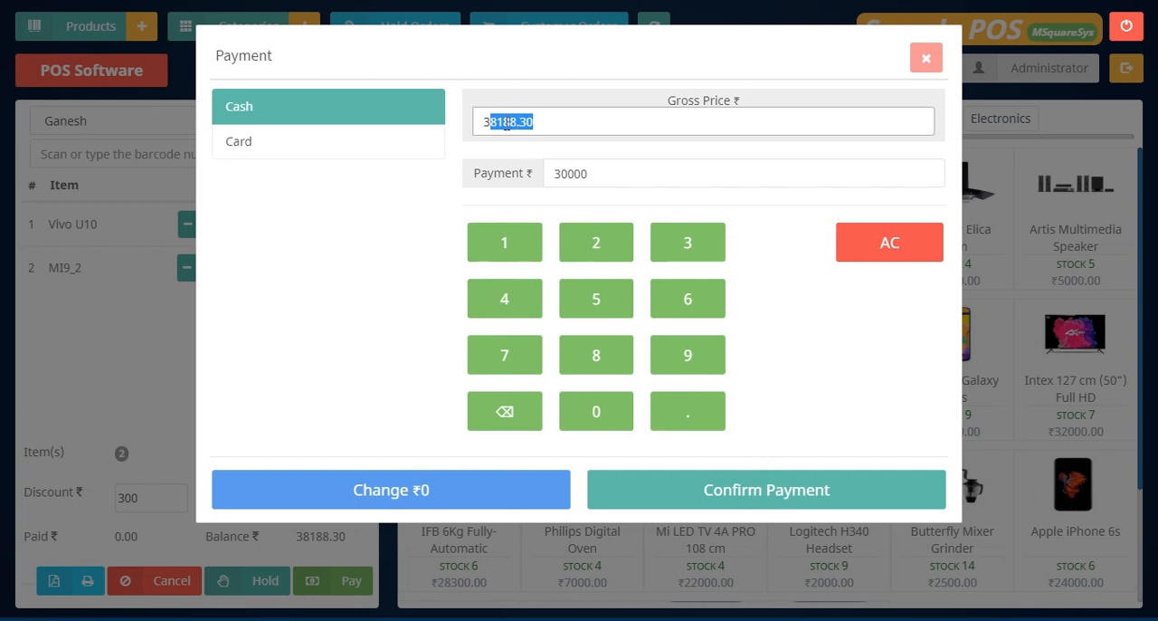
{"action": "left_click", "coordinate": [593, 120]}
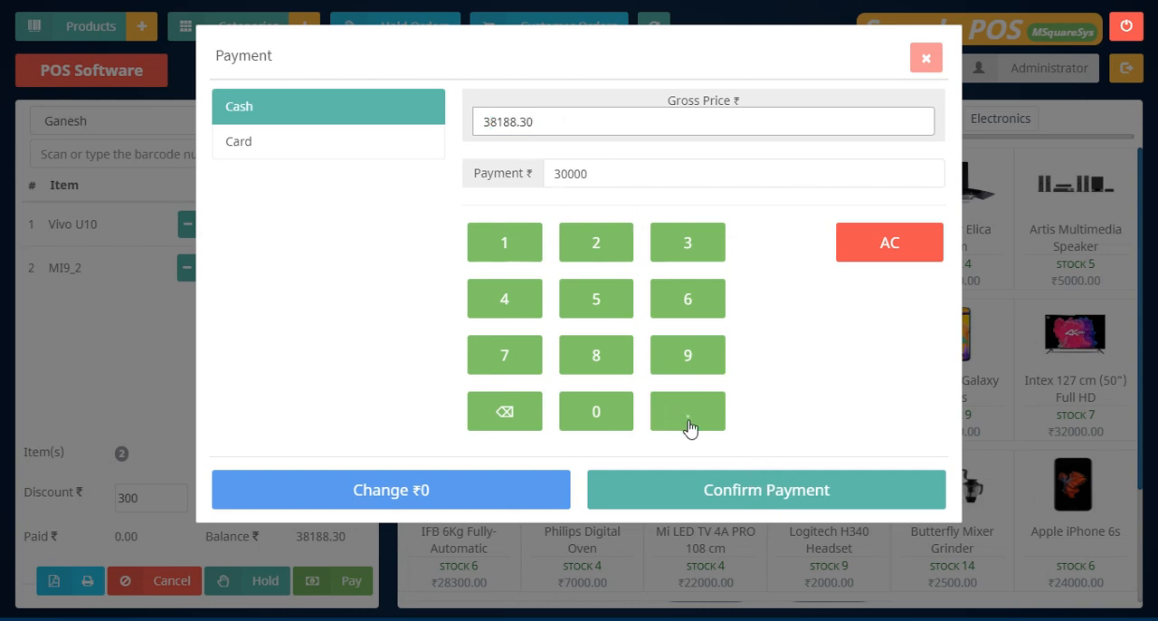
{"action": "left_click", "coordinate": [728, 492]}
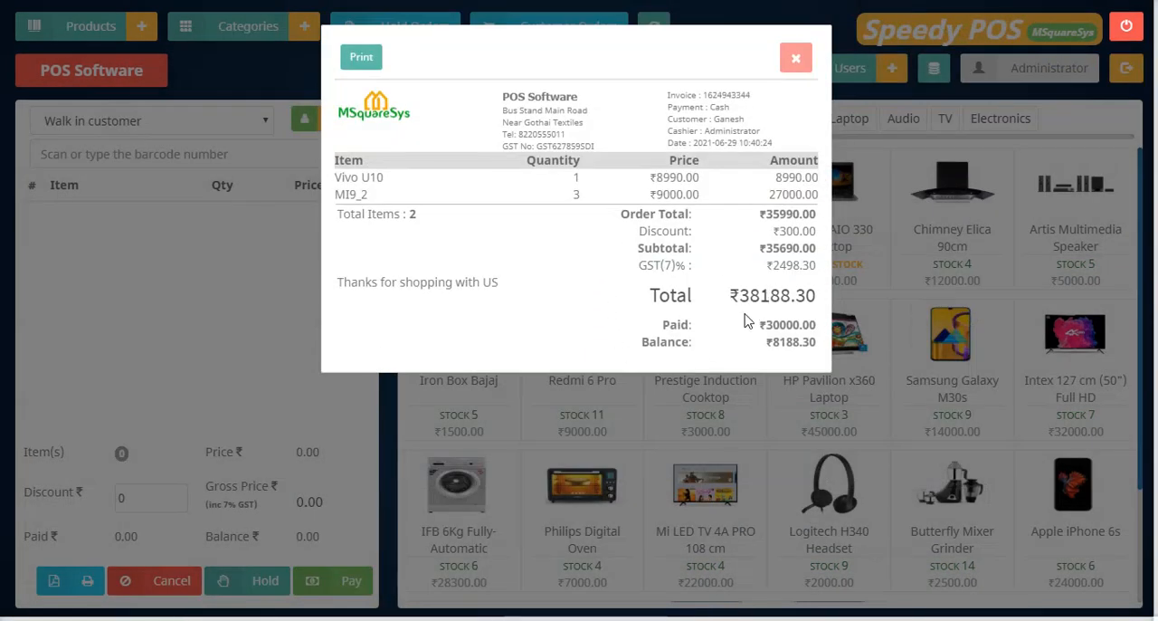
{"action": "left_click_drag", "start_coordinate": [762, 325], "coordinate": [819, 356]}
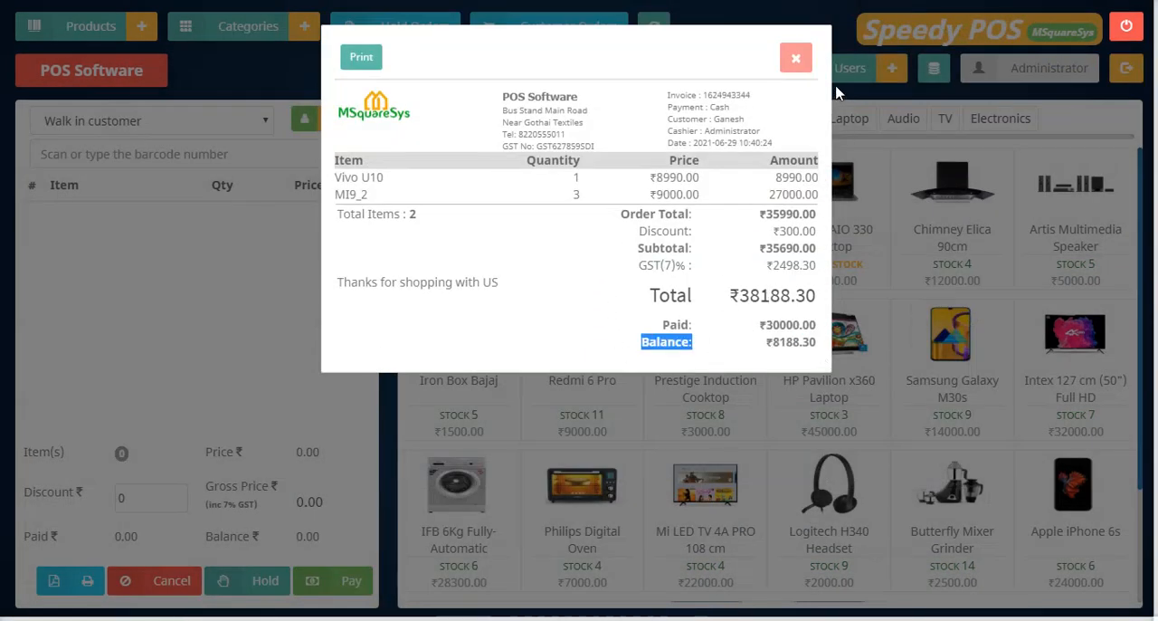
{"action": "left_click", "coordinate": [796, 57]}
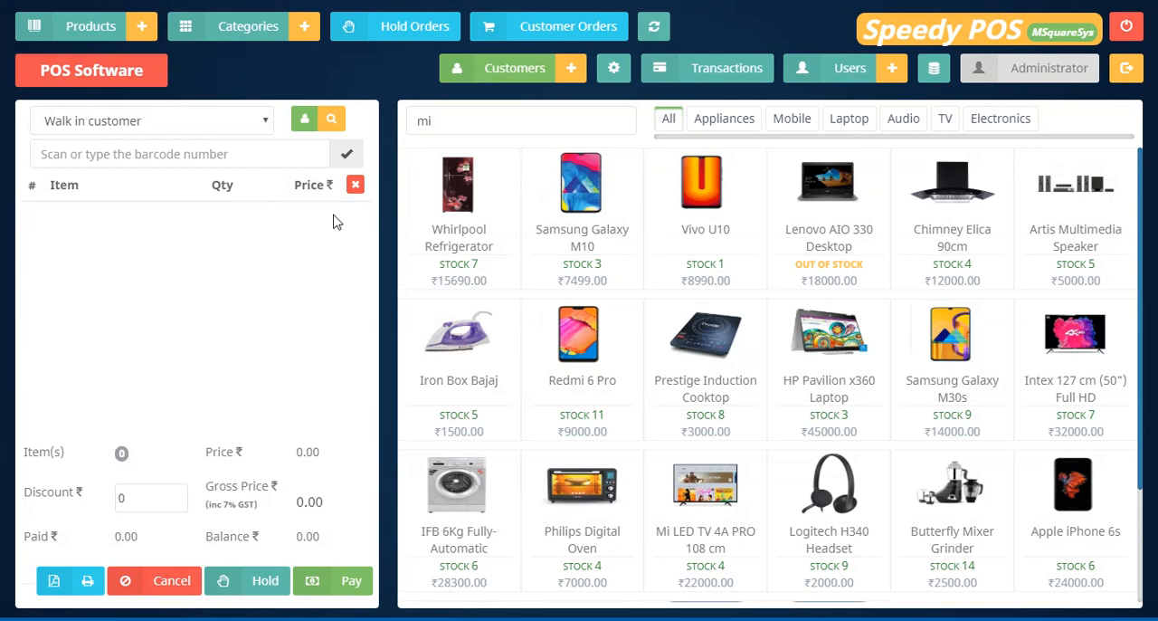
Open the customer orders and filter them by the Last 7 Days date range.
{"action": "left_click", "coordinate": [534, 36]}
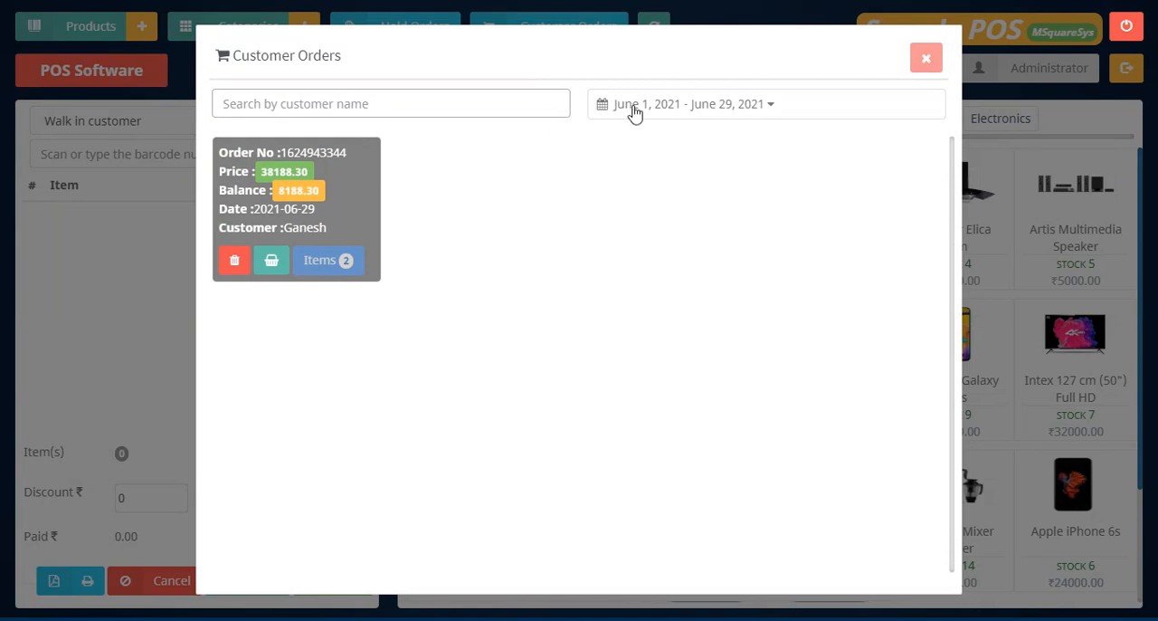
{"action": "left_click", "coordinate": [741, 115]}
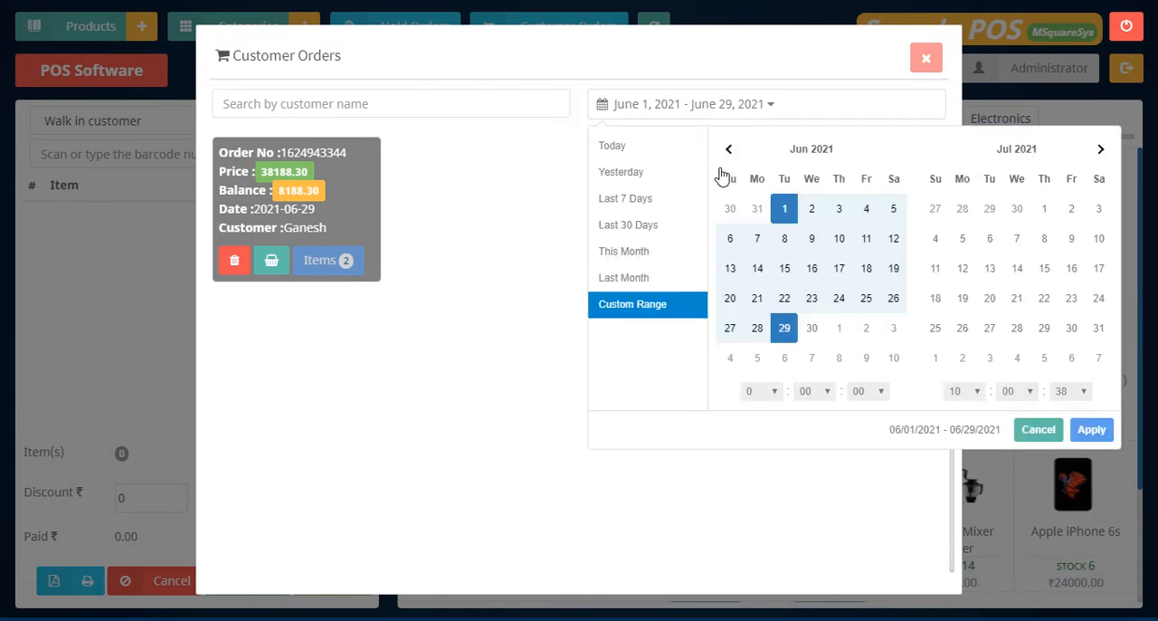
{"action": "left_click", "coordinate": [637, 181]}
{"action": "left_click", "coordinate": [654, 116]}
{"action": "left_click", "coordinate": [615, 194]}
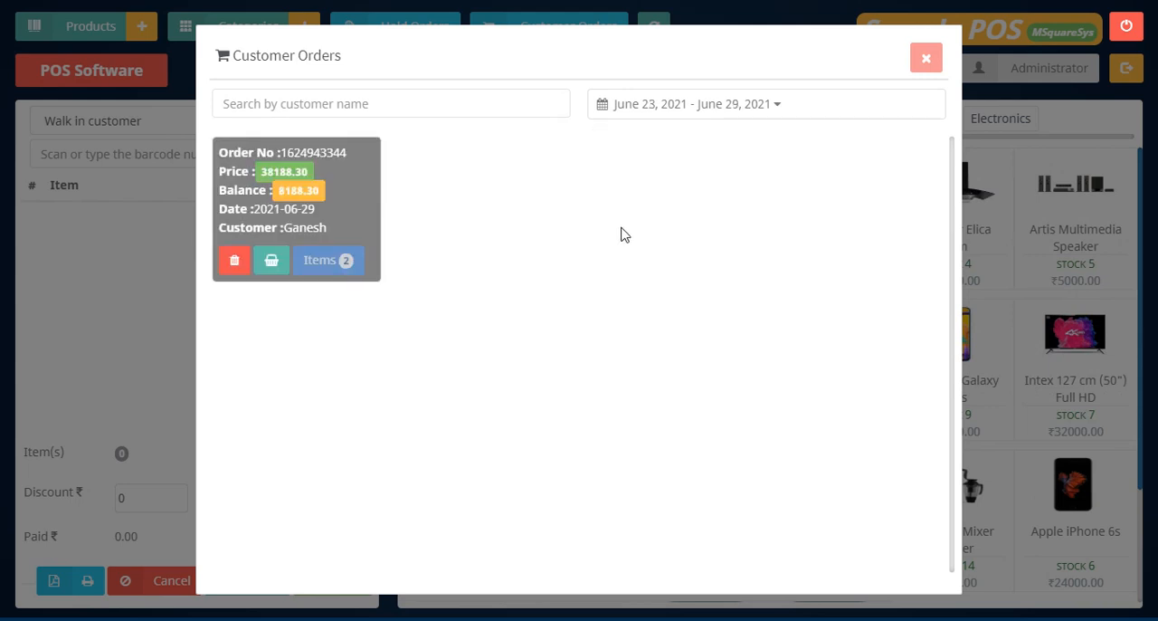
{"action": "left_click", "coordinate": [641, 108]}
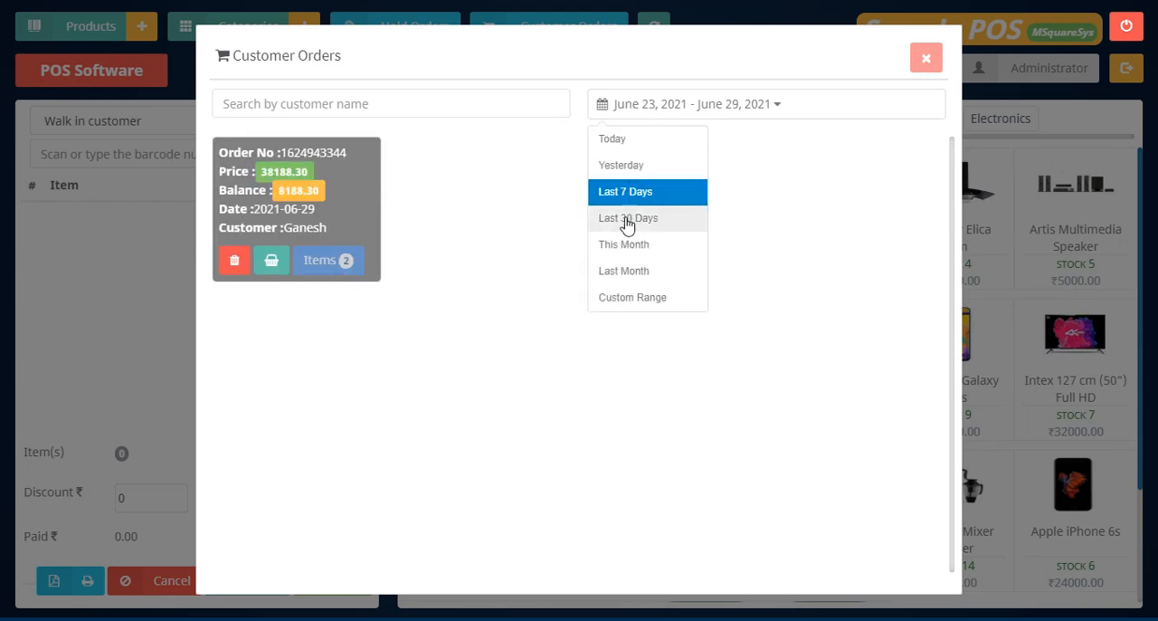
{"action": "left_click", "coordinate": [529, 228]}
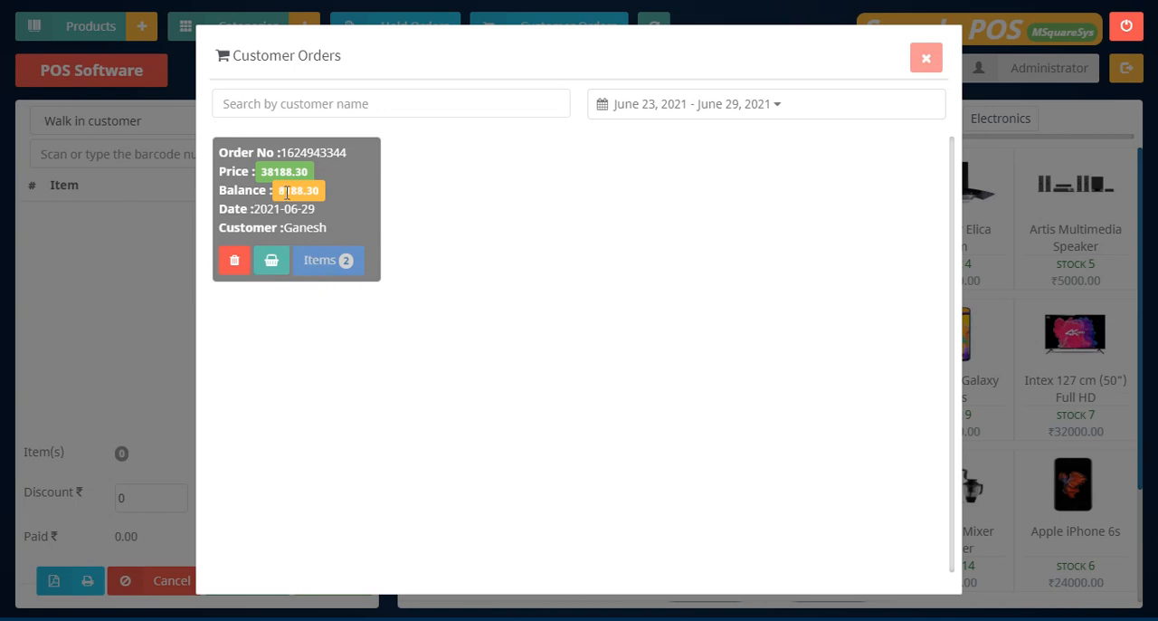
Check the outstanding balance on the customer order, load the order into the cart and compare the balance there.
{"action": "left_click_drag", "start_coordinate": [284, 193], "coordinate": [323, 197]}
{"action": "left_click", "coordinate": [361, 206]}
{"action": "left_click", "coordinate": [272, 267]}
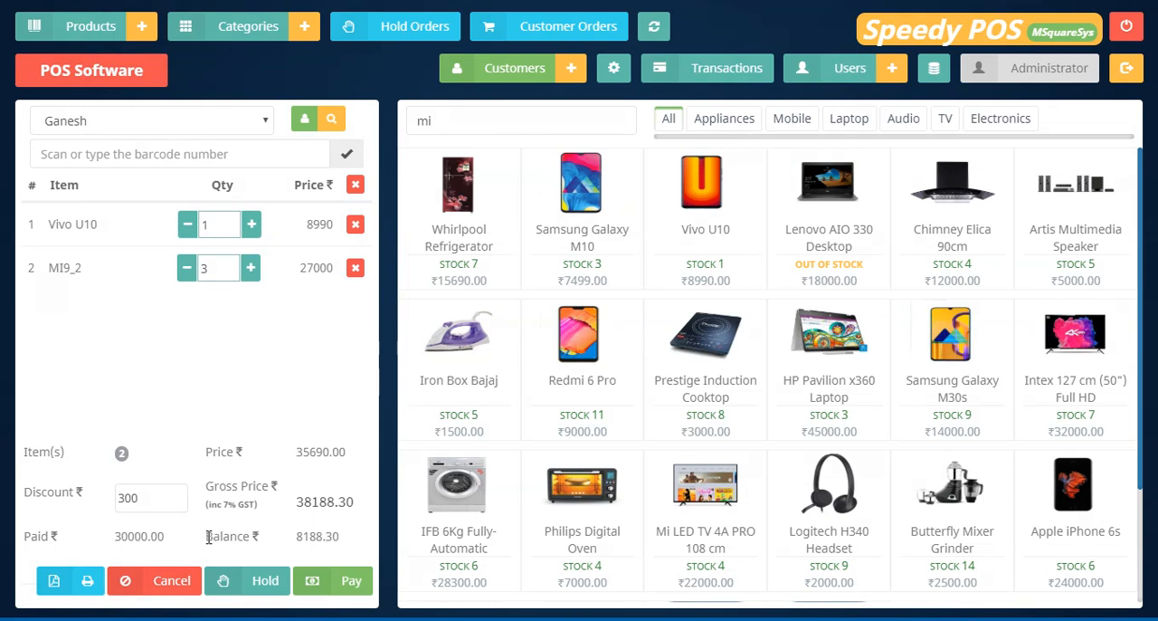
{"action": "left_click_drag", "start_coordinate": [209, 536], "coordinate": [297, 535]}
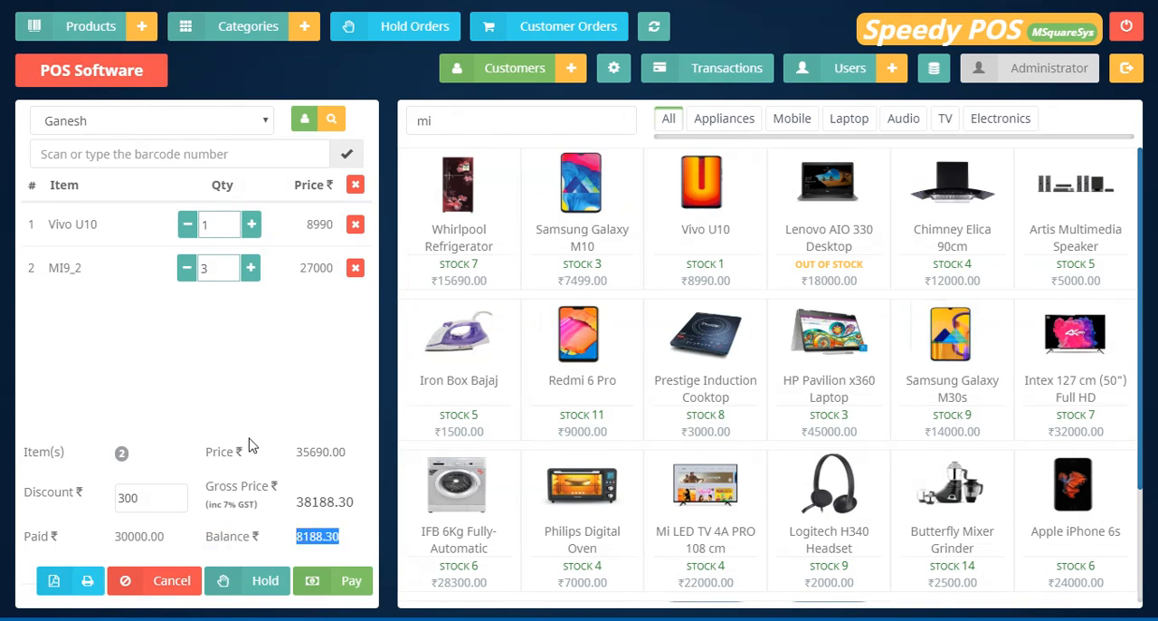
Start the payment for the loaded order and set the cash payment amount to 38200.
{"action": "left_click", "coordinate": [341, 585]}
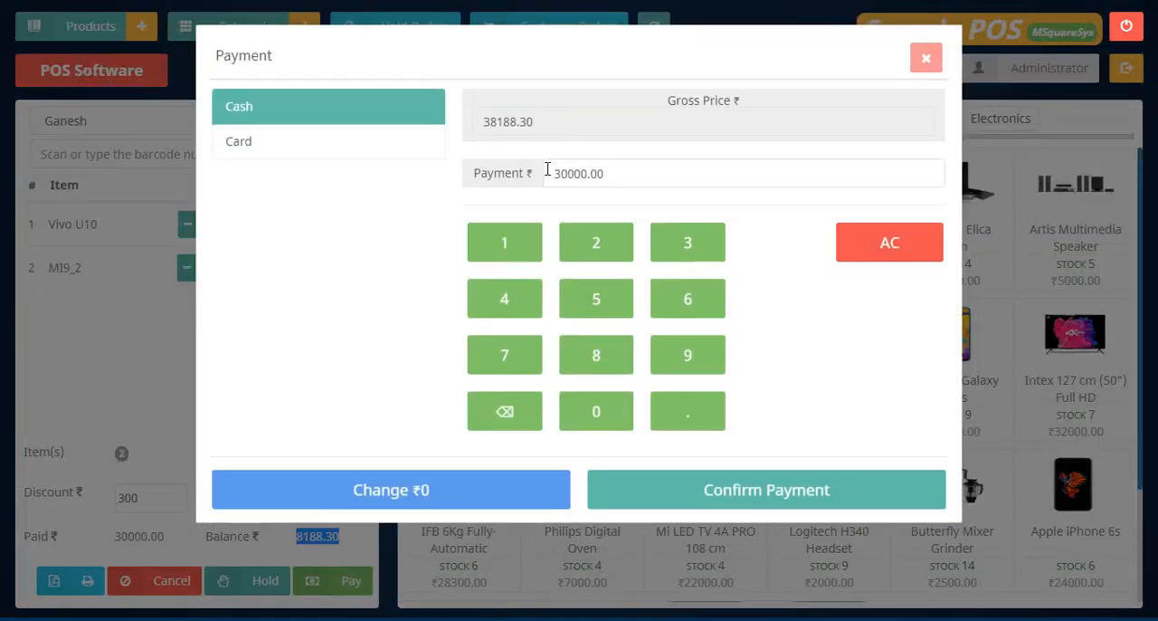
{"action": "left_click_drag", "start_coordinate": [548, 170], "coordinate": [607, 174]}
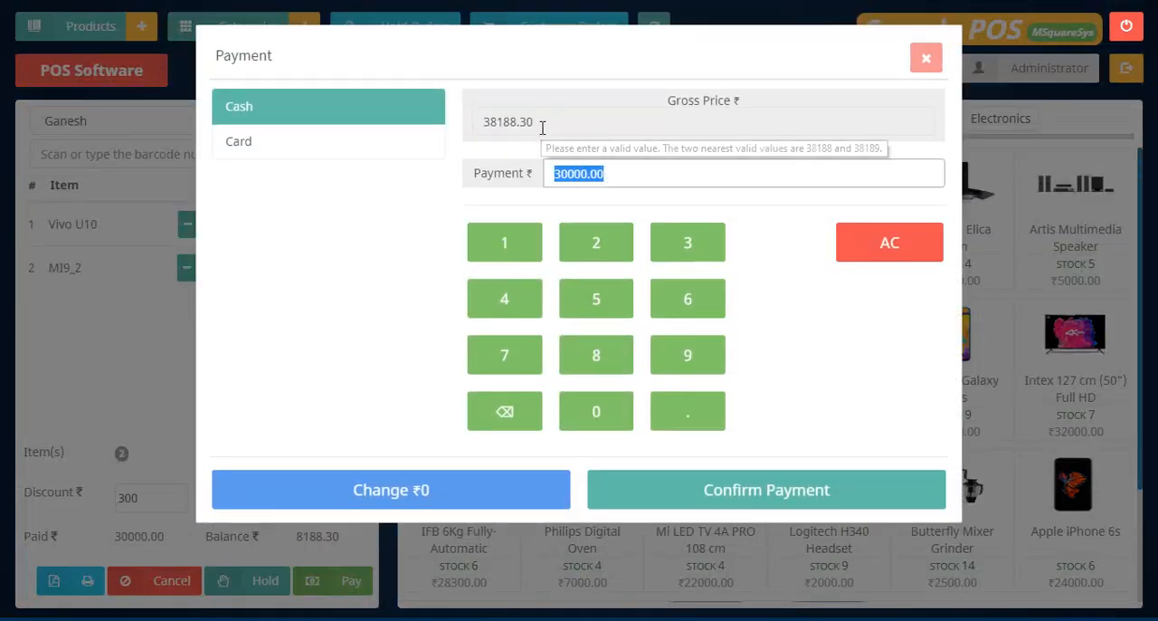
{"action": "left_click_drag", "start_coordinate": [543, 127], "coordinate": [474, 135]}
{"action": "key", "text": "ctrl+c"}
{"action": "left_click_drag", "start_coordinate": [618, 167], "coordinate": [528, 171]}
{"action": "key", "text": "ctrl+v"}
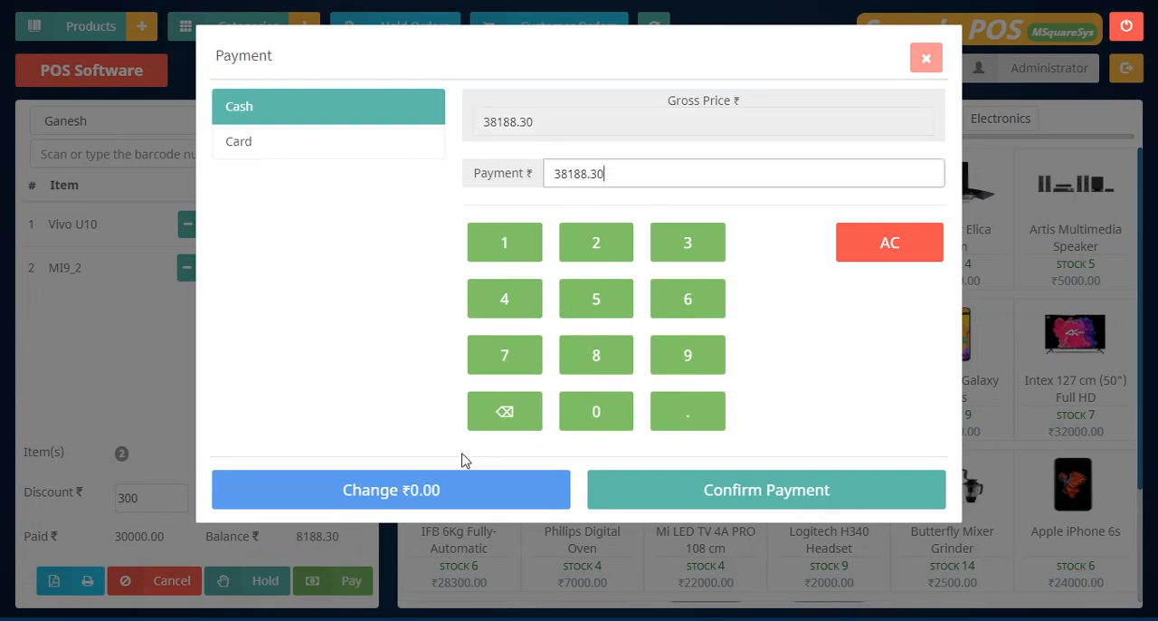
{"action": "key", "text": "BackSpace"}
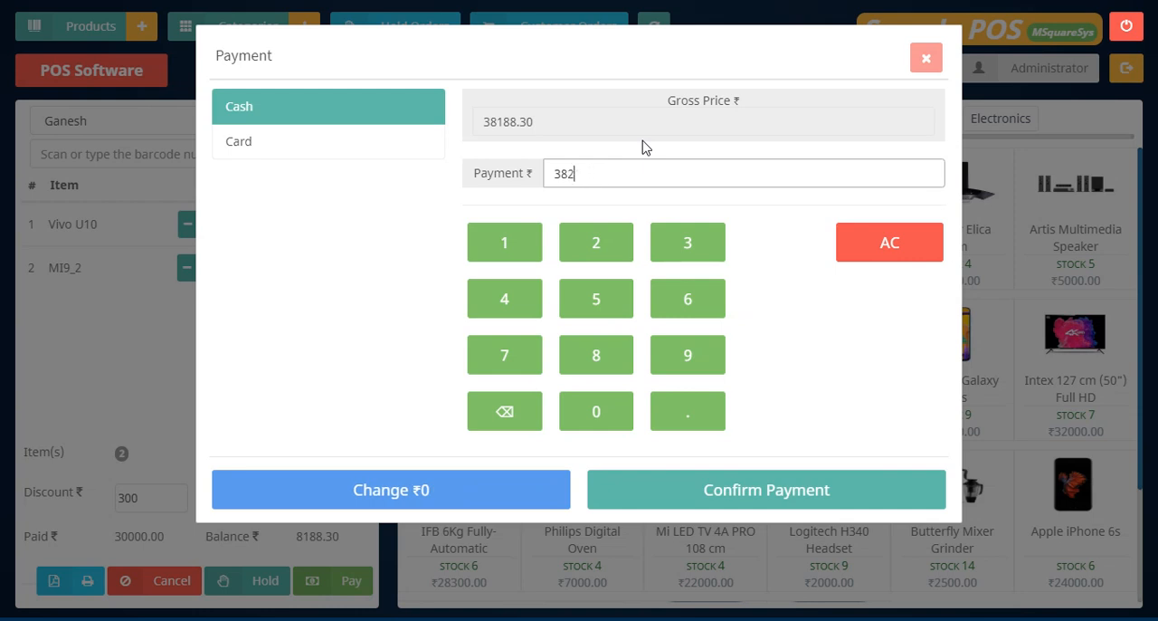
{"action": "type", "text": "00"}
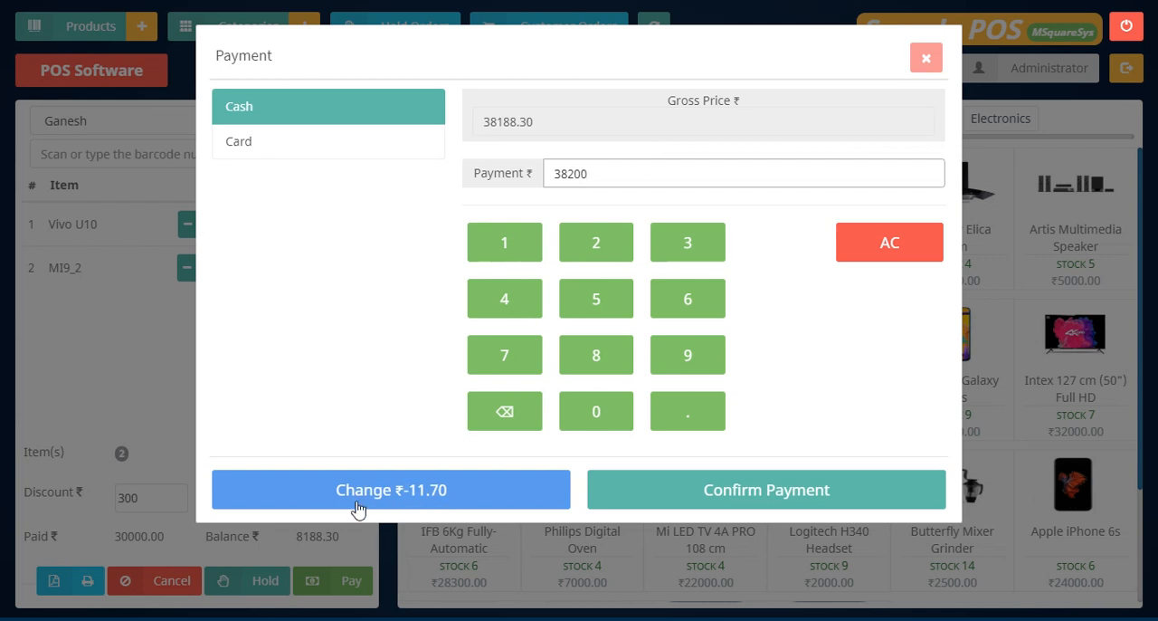
Confirm the payment and close the invoice after checking its balance and change amounts.
{"action": "left_click", "coordinate": [743, 504]}
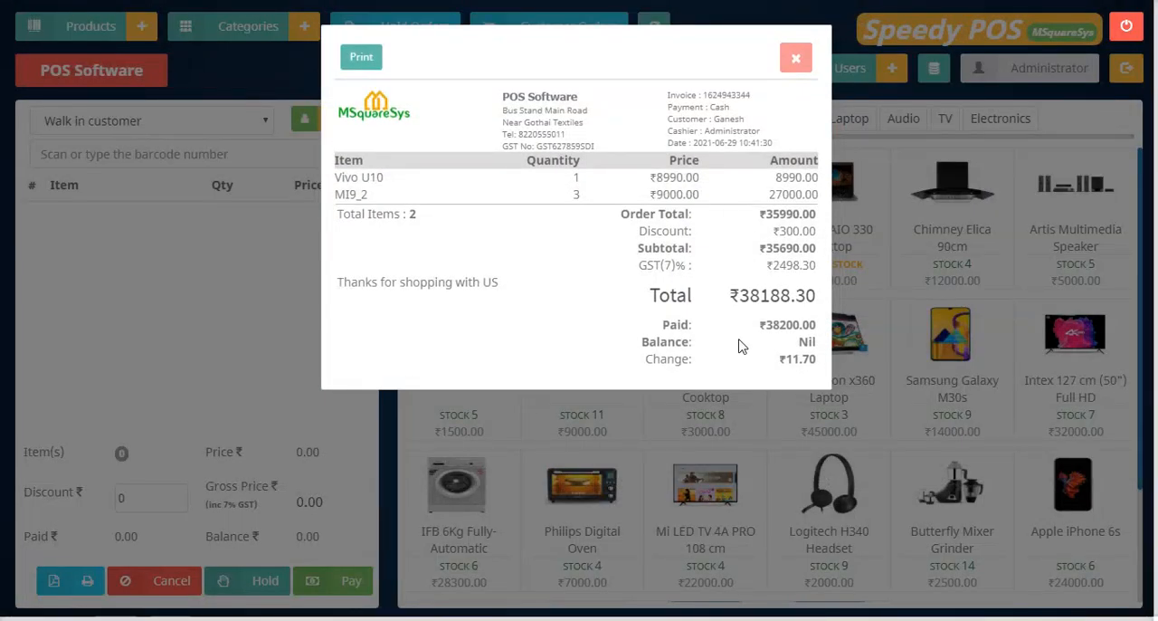
{"action": "mouse_move", "coordinate": [725, 351]}
{"action": "left_mouse_down"}
{"action": "mouse_move", "coordinate": [822, 351]}
{"action": "mouse_move", "coordinate": [730, 363]}
{"action": "left_mouse_up"}
{"action": "left_click", "coordinate": [631, 364]}
{"action": "left_click", "coordinate": [793, 64]}
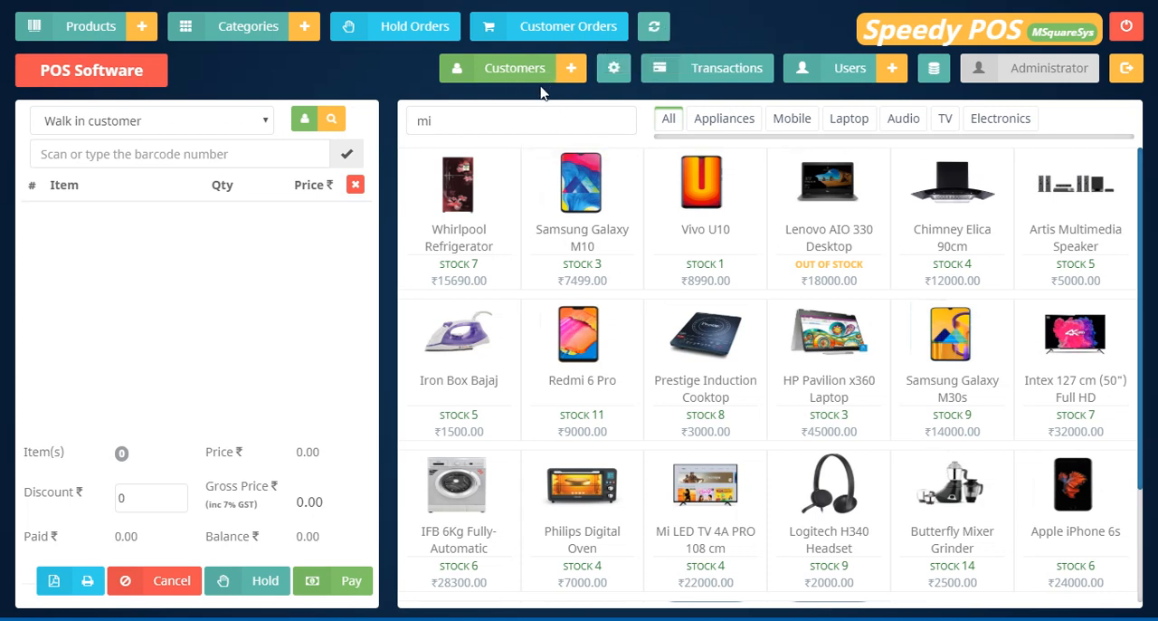
Change the store name in the application settings to MSquare Sys.
{"action": "left_click", "coordinate": [613, 78]}
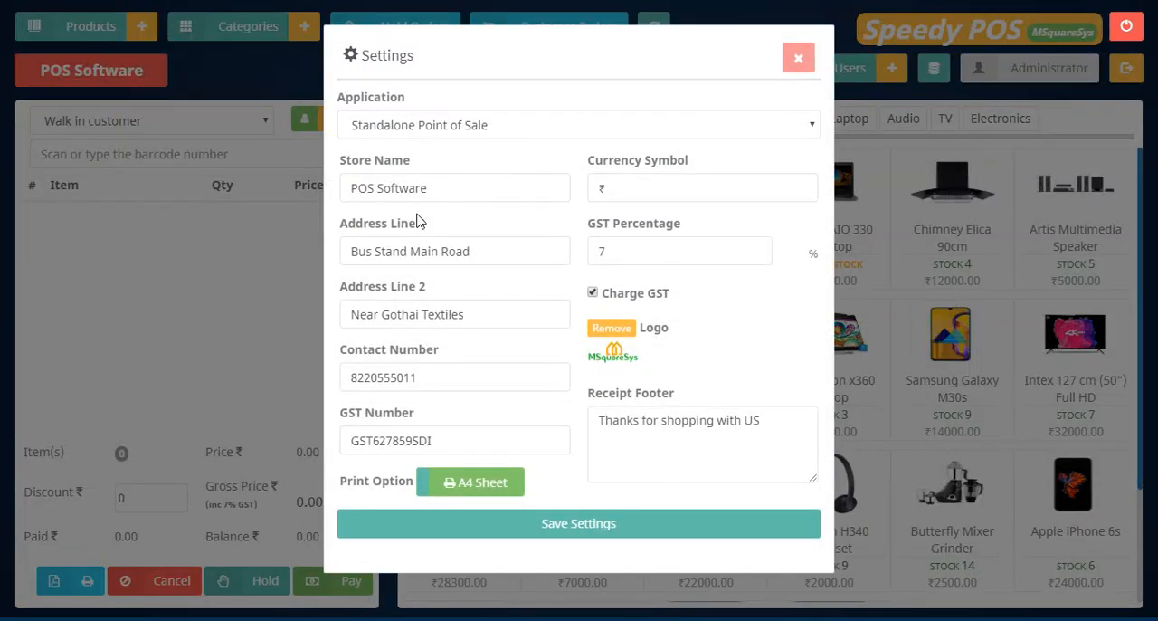
{"action": "left_click_drag", "start_coordinate": [454, 196], "coordinate": [303, 189]}
{"action": "left_click", "coordinate": [374, 188]}
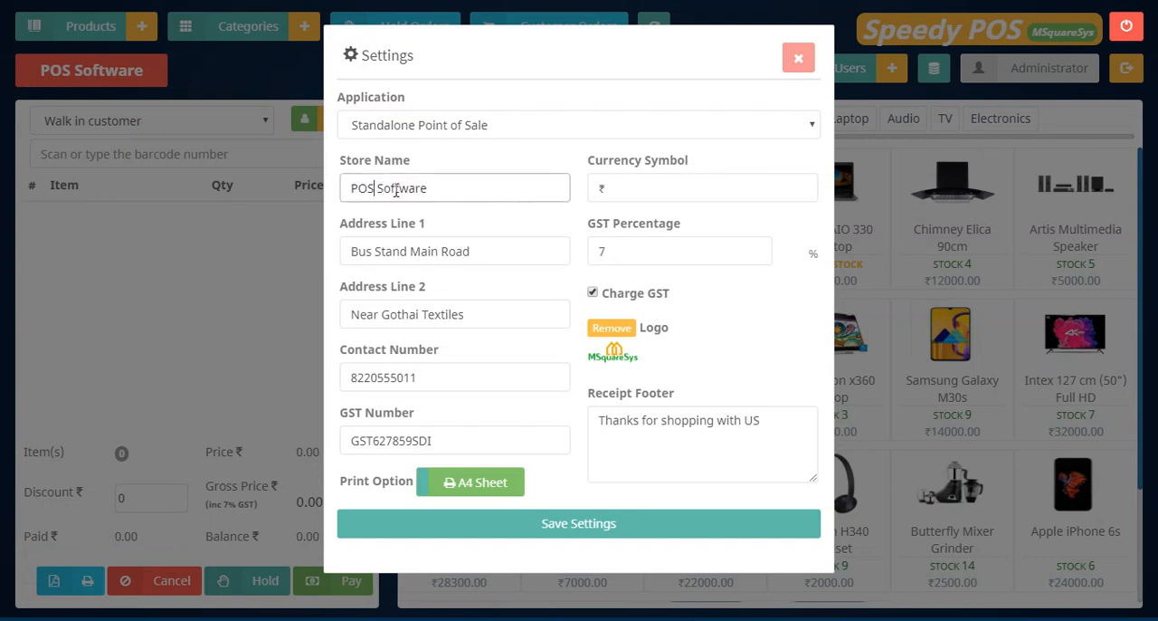
{"action": "left_click_drag", "start_coordinate": [374, 188], "coordinate": [326, 190]}
{"action": "type", "text": "MSquare"}
{"action": "left_click_drag", "start_coordinate": [404, 188], "coordinate": [469, 188]}
{"action": "type", "text": "Sys"}
Review the contact number, GST number and currency symbol settings, and set the GST percentage to 10.
{"action": "left_click", "coordinate": [428, 378]}
{"action": "left_click_drag", "start_coordinate": [458, 371], "coordinate": [316, 380]}
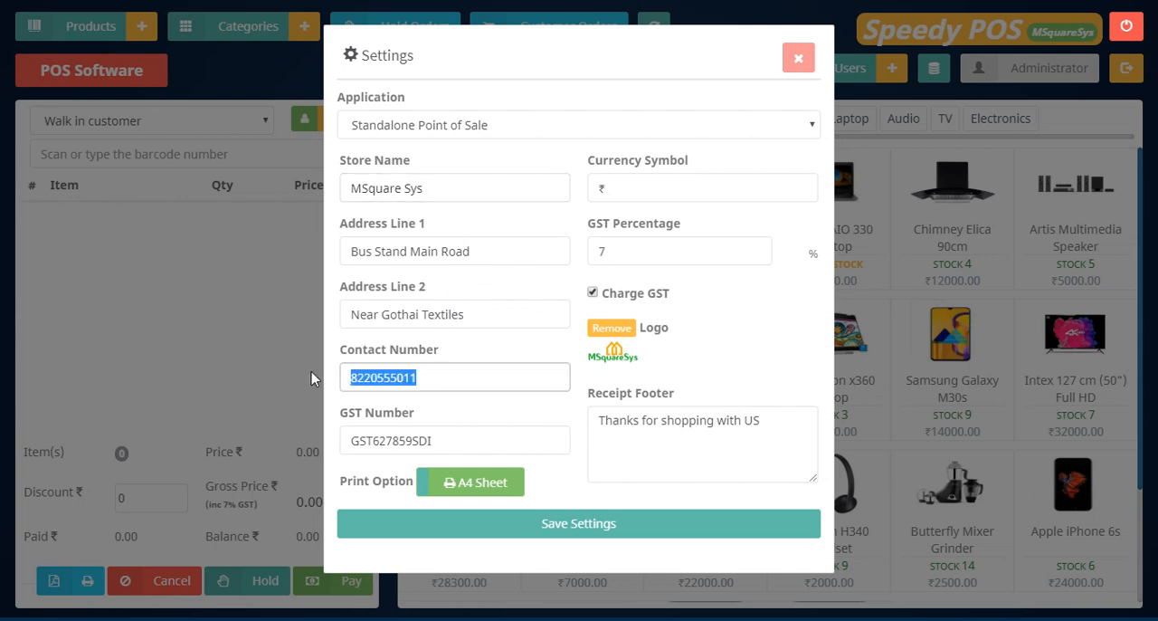
{"action": "left_click_drag", "start_coordinate": [453, 439], "coordinate": [323, 455]}
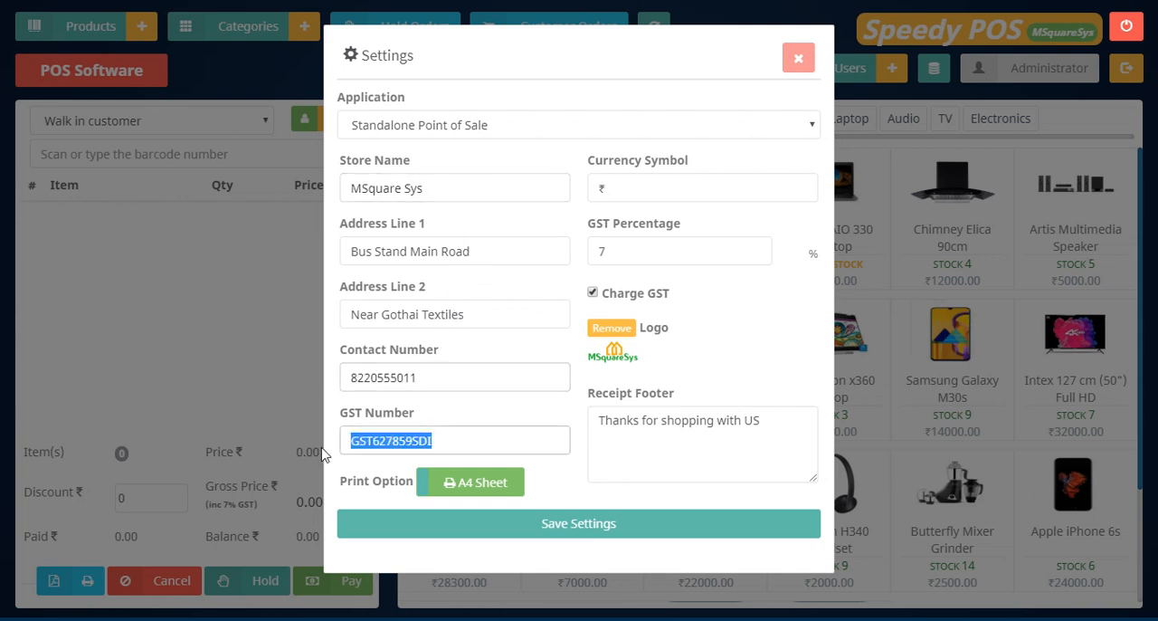
{"action": "left_click", "coordinate": [634, 190]}
{"action": "left_click_drag", "start_coordinate": [633, 190], "coordinate": [602, 195]}
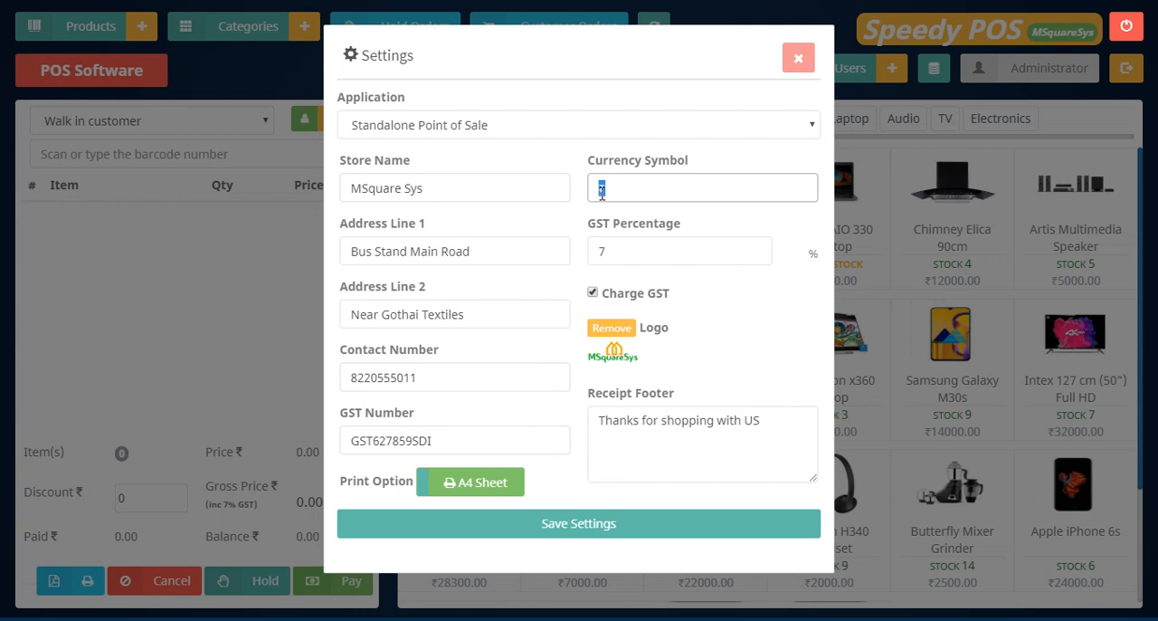
{"action": "left_click", "coordinate": [652, 187]}
{"action": "left_click_drag", "start_coordinate": [617, 191], "coordinate": [569, 187]}
{"action": "left_click_drag", "start_coordinate": [639, 253], "coordinate": [564, 250]}
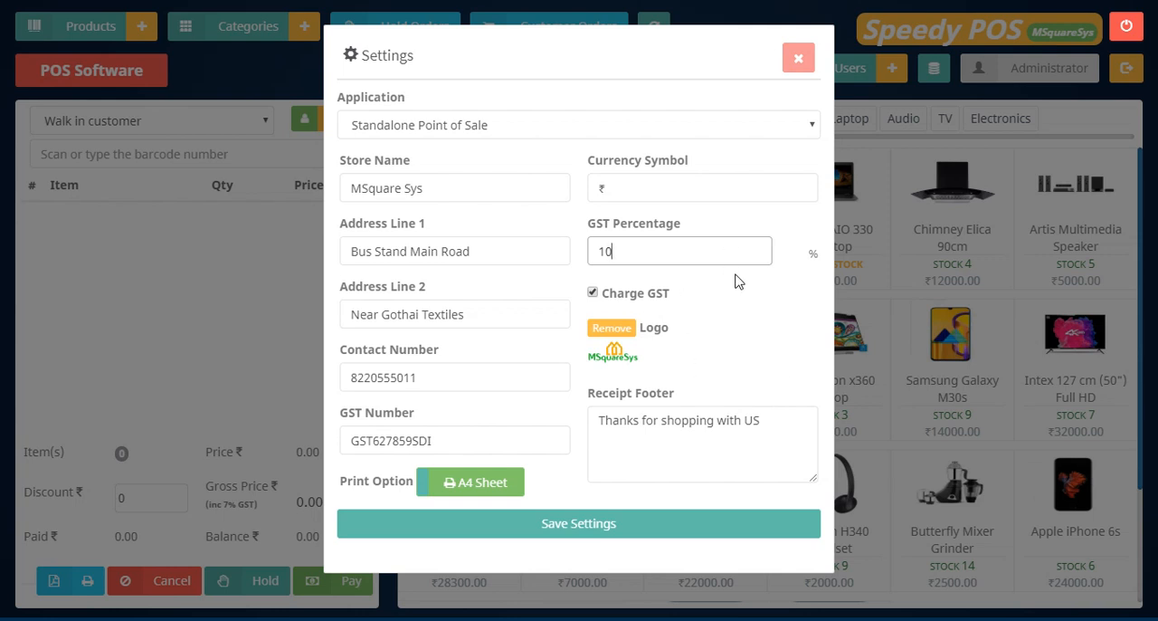
Remove the current store logo and choose msquare_sys.png as the new one.
{"action": "left_click", "coordinate": [619, 330]}
{"action": "left_click", "coordinate": [616, 351]}
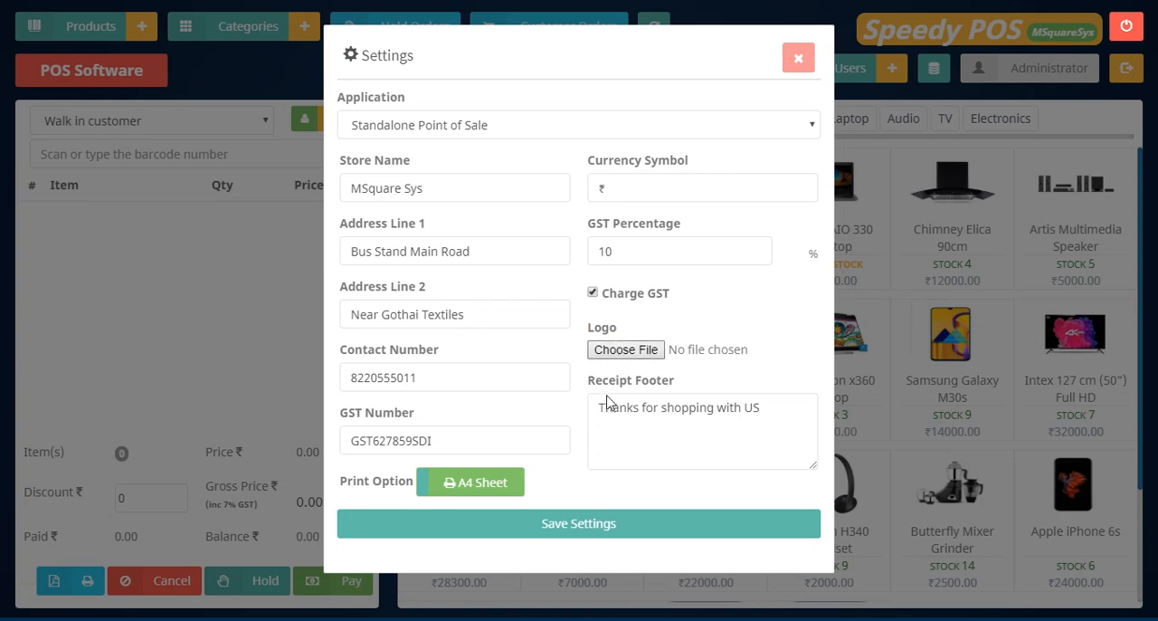
{"action": "left_click", "coordinate": [302, 158]}
{"action": "left_click", "coordinate": [433, 381]}
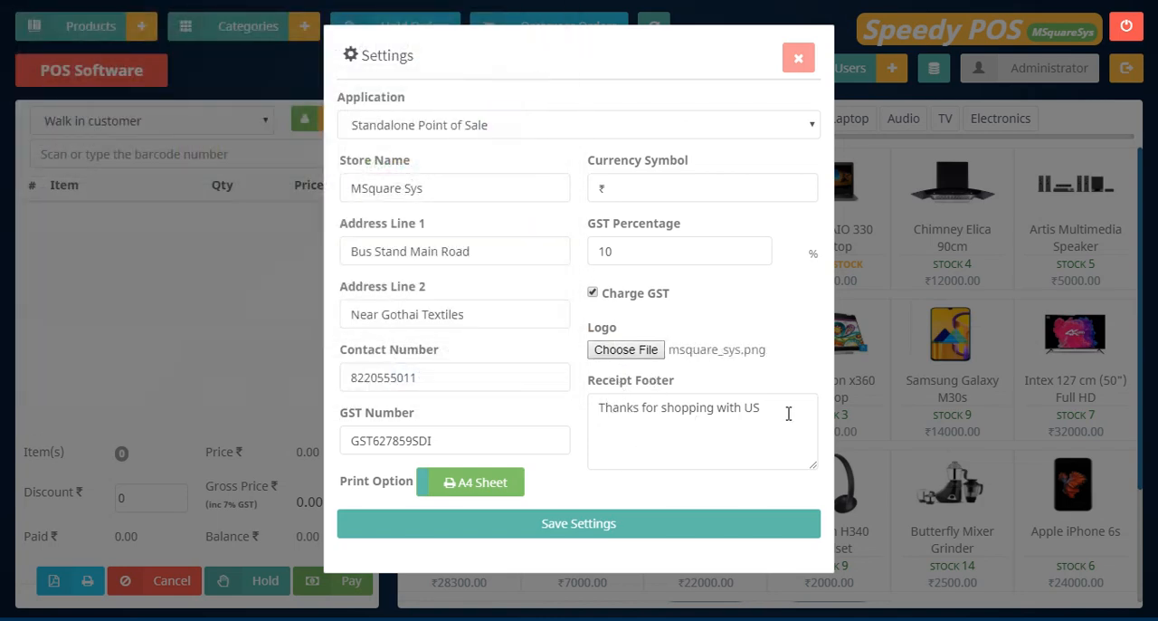
Review the receipt footer text, switch the print option to Roll and save the settings.
{"action": "left_click_drag", "start_coordinate": [788, 414], "coordinate": [576, 416]}
{"action": "left_click", "coordinate": [659, 424]}
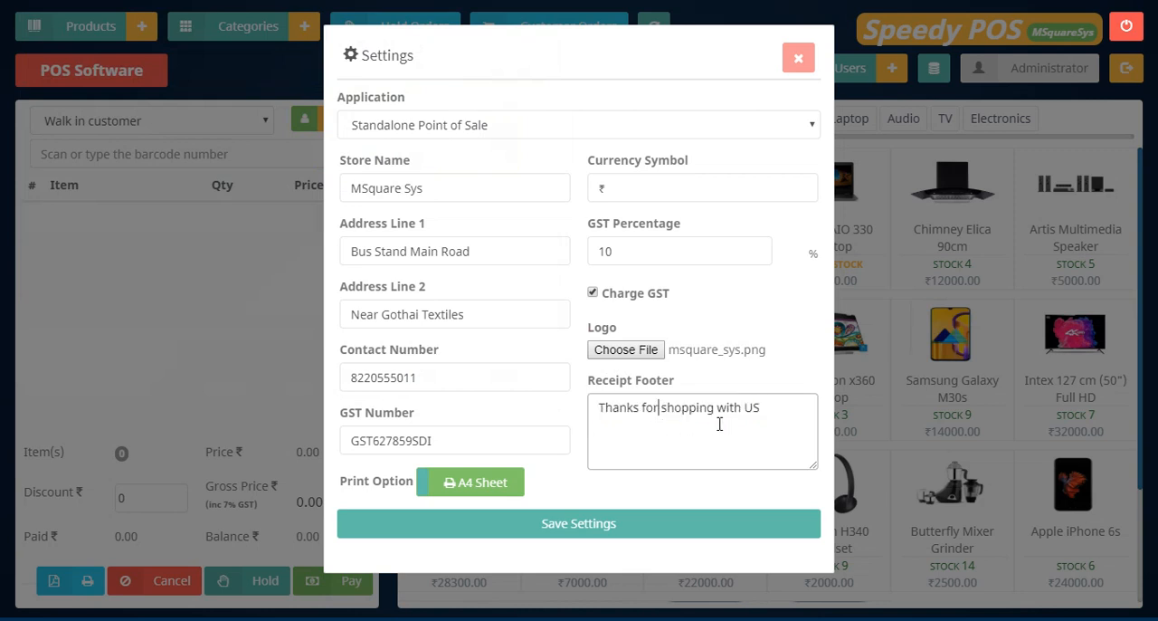
{"action": "left_click_drag", "start_coordinate": [754, 408], "coordinate": [763, 409]}
{"action": "left_click", "coordinate": [699, 437]}
{"action": "left_click", "coordinate": [473, 482]}
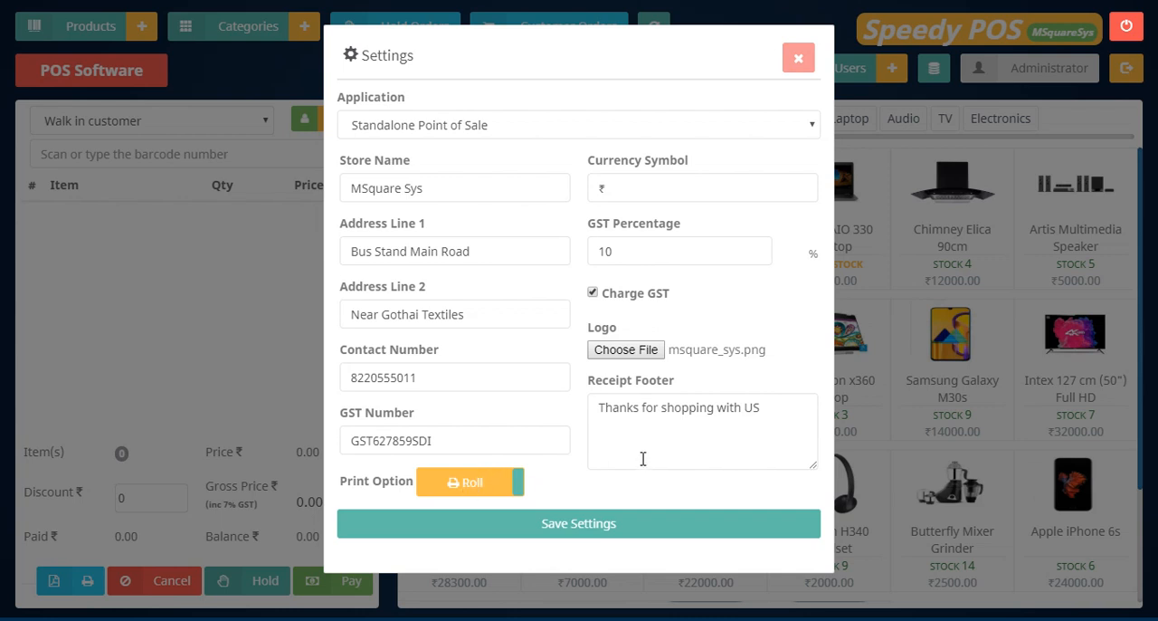
{"action": "left_click", "coordinate": [580, 525]}
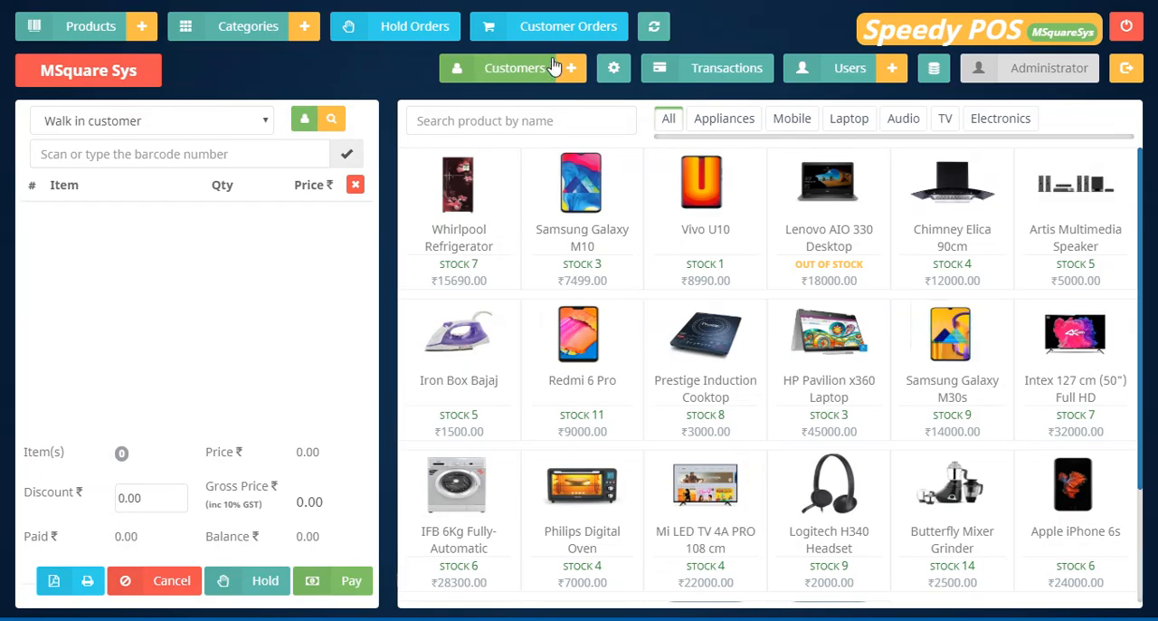
Reload the paid order from the customer orders into the cart and confirm its cash payment of 38188.30.
{"action": "left_click", "coordinate": [557, 28]}
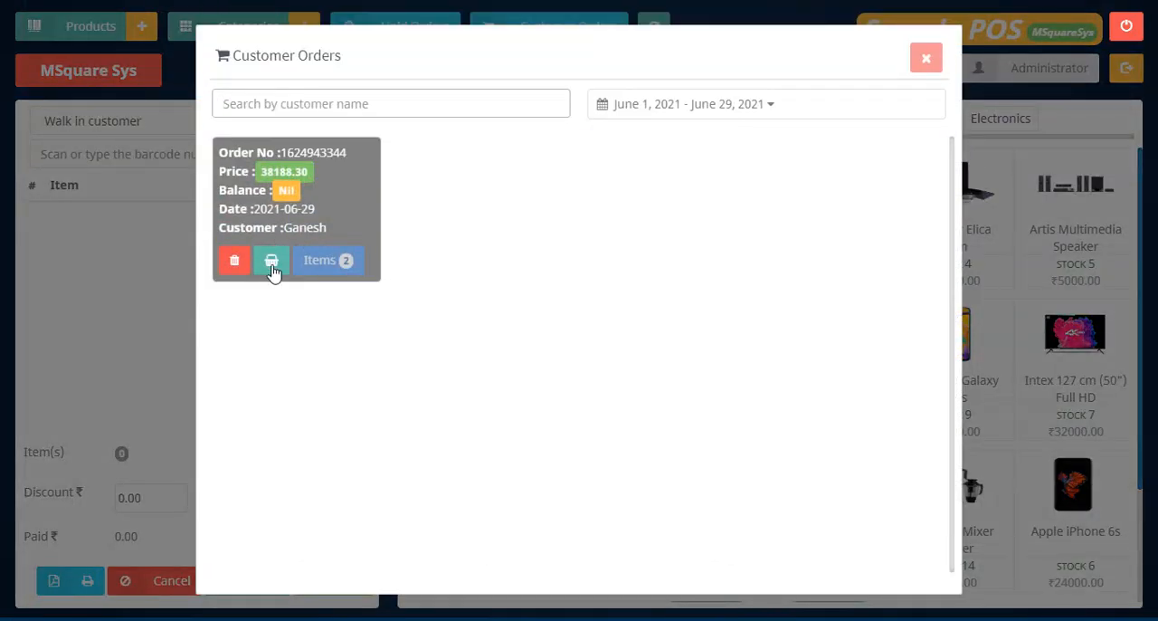
{"action": "left_click", "coordinate": [271, 262]}
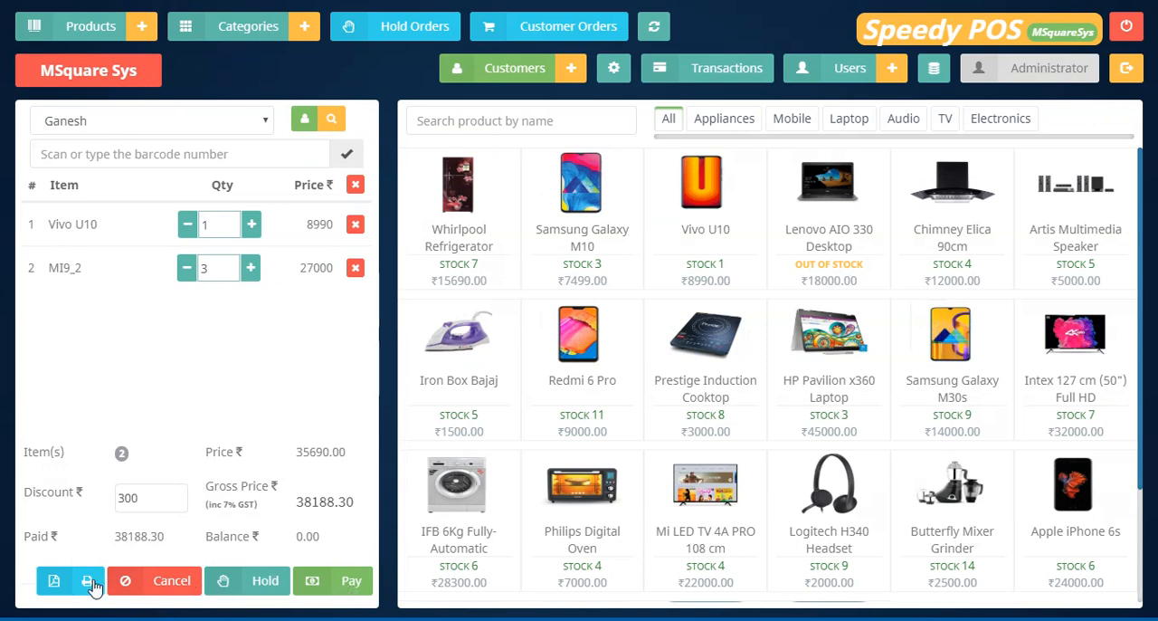
{"action": "left_click", "coordinate": [331, 583]}
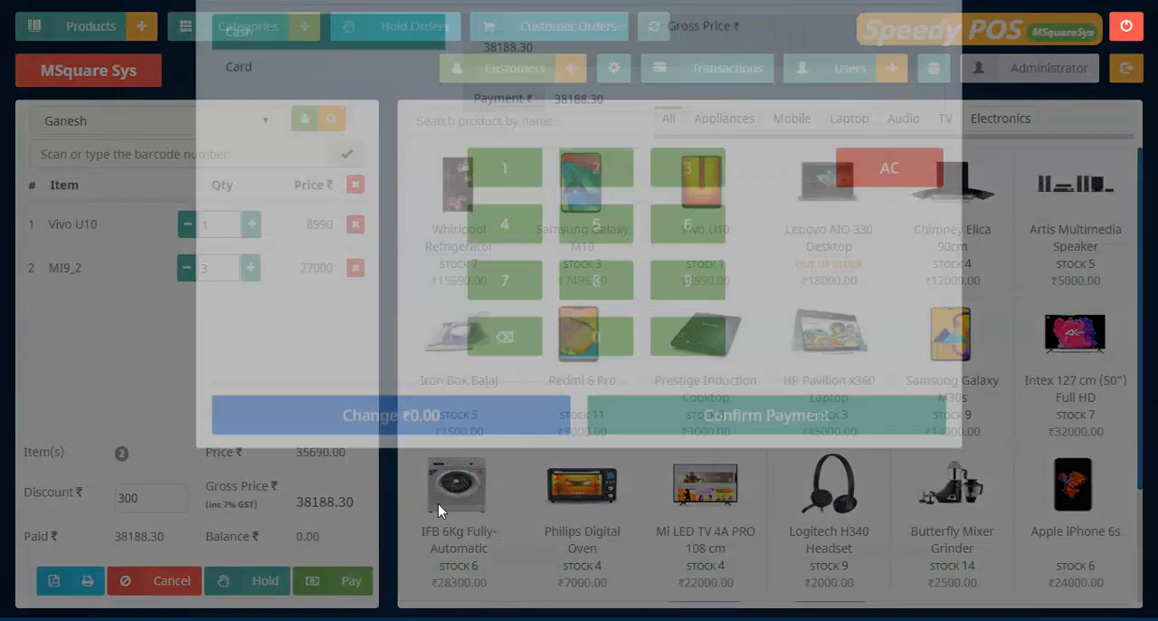
{"action": "left_click", "coordinate": [727, 493]}
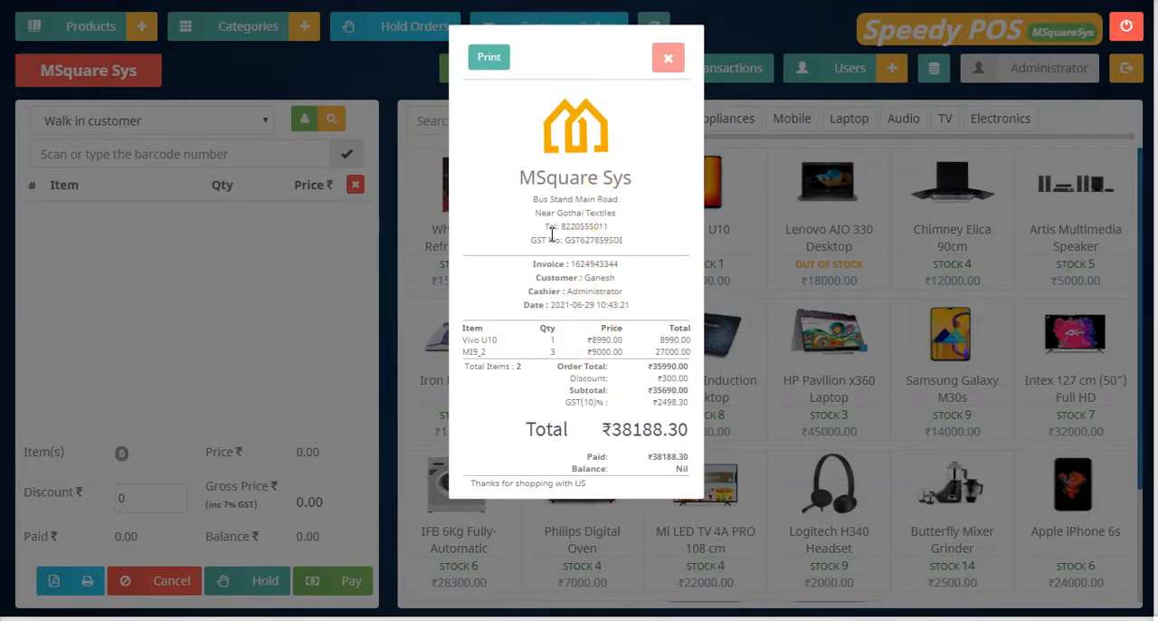
Examine the roll-format receipt's store details, total, paid and balance lines, and close it.
{"action": "left_click_drag", "start_coordinate": [598, 464], "coordinate": [555, 252]}
{"action": "left_click", "coordinate": [561, 174]}
{"action": "left_click_drag", "start_coordinate": [603, 433], "coordinate": [688, 435]}
{"action": "left_click", "coordinate": [600, 448]}
{"action": "left_click_drag", "start_coordinate": [563, 471], "coordinate": [646, 473]}
{"action": "left_click", "coordinate": [636, 484]}
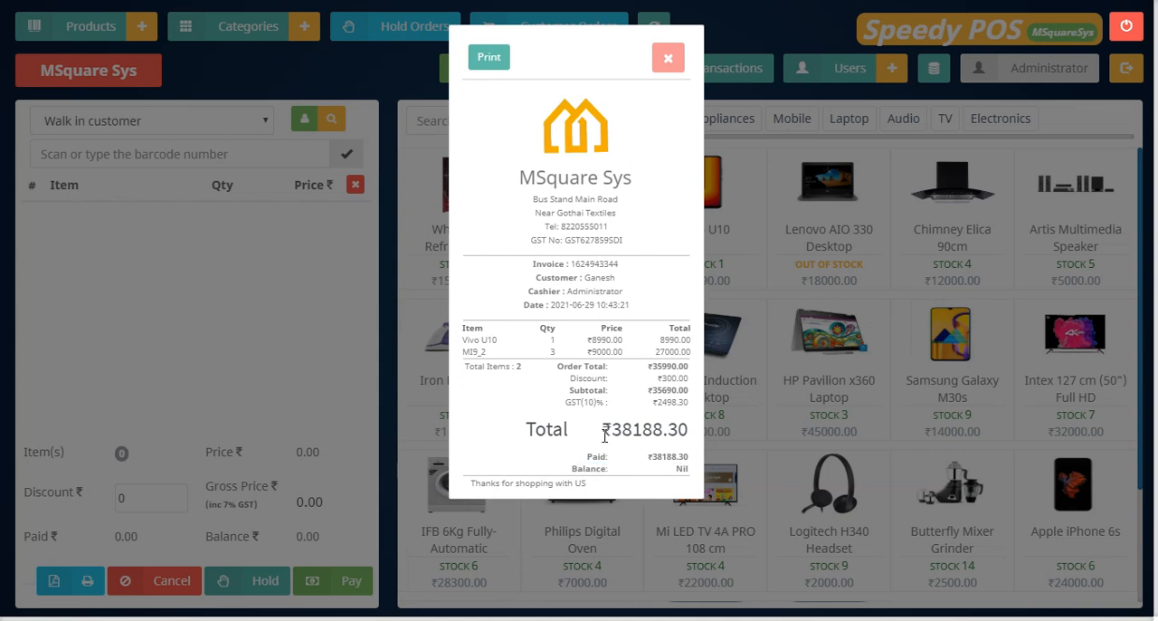
{"action": "left_click", "coordinate": [668, 62]}
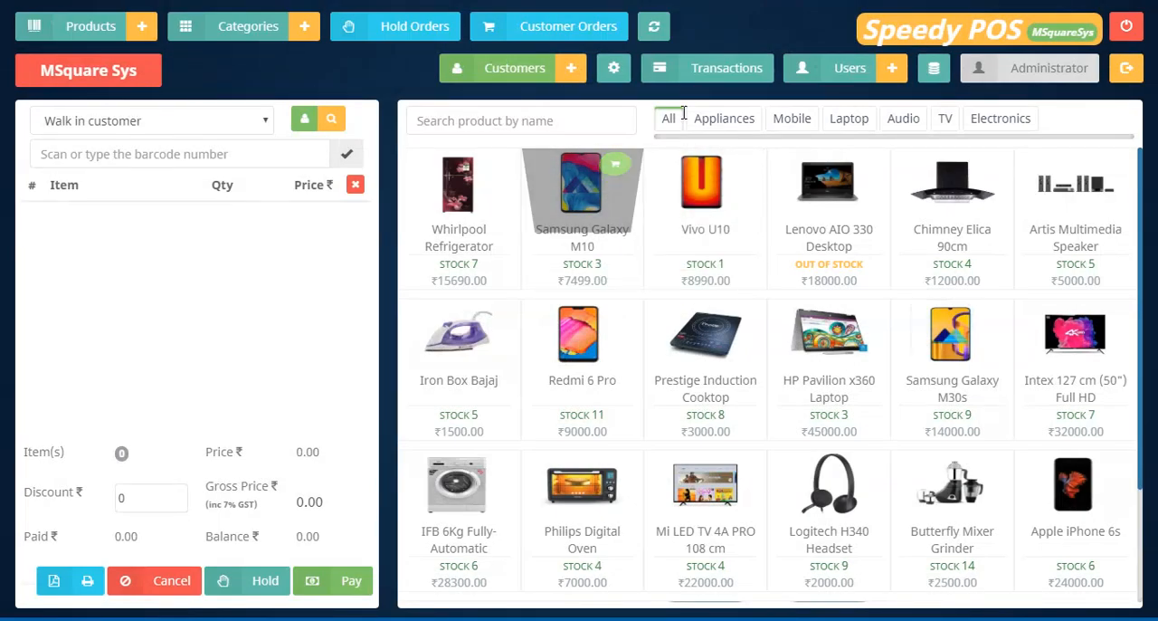
View the list of users with their login status and close it.
{"action": "left_click", "coordinate": [851, 77]}
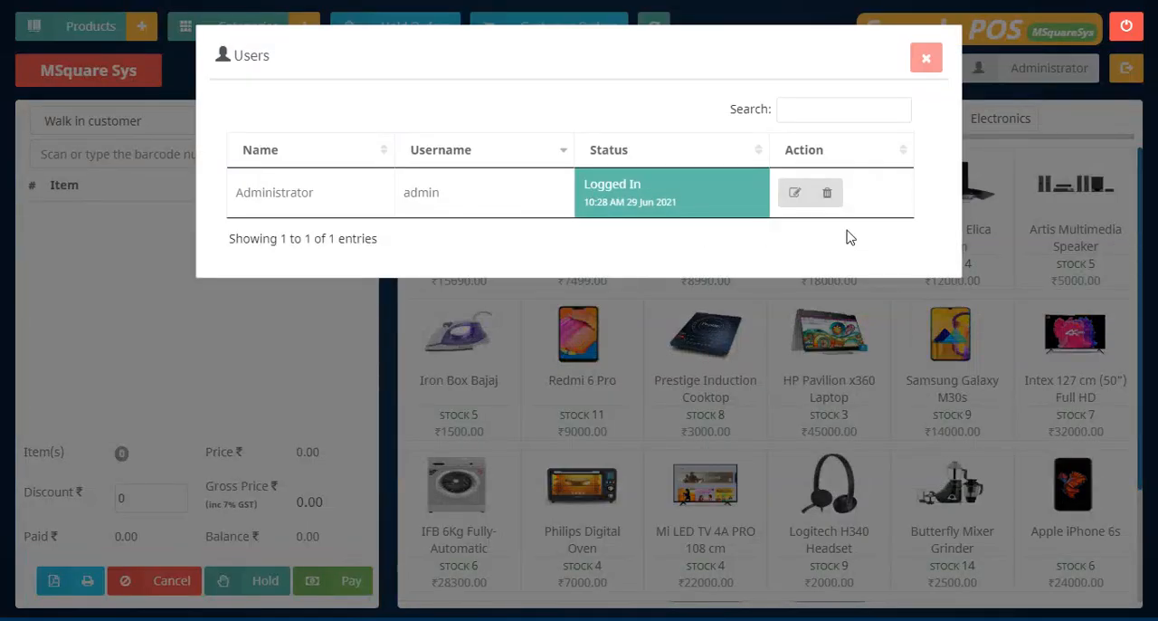
{"action": "left_click", "coordinate": [928, 62]}
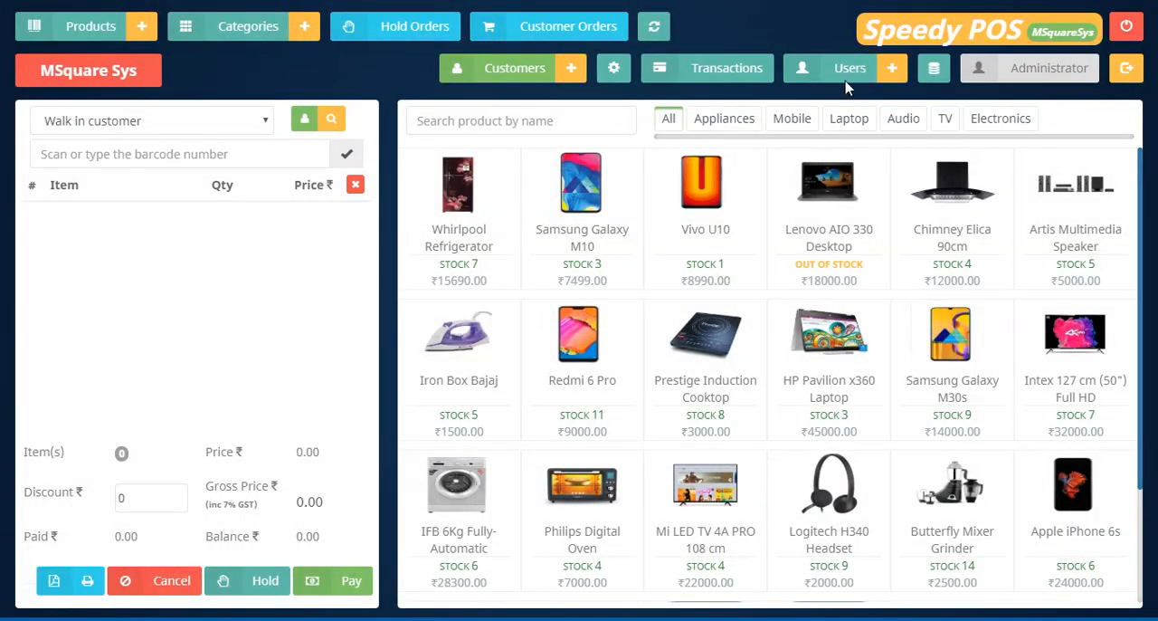
Check the users list once more, then start a new user account with the name Msquare Usr and username Msquare.
{"action": "left_click", "coordinate": [847, 79]}
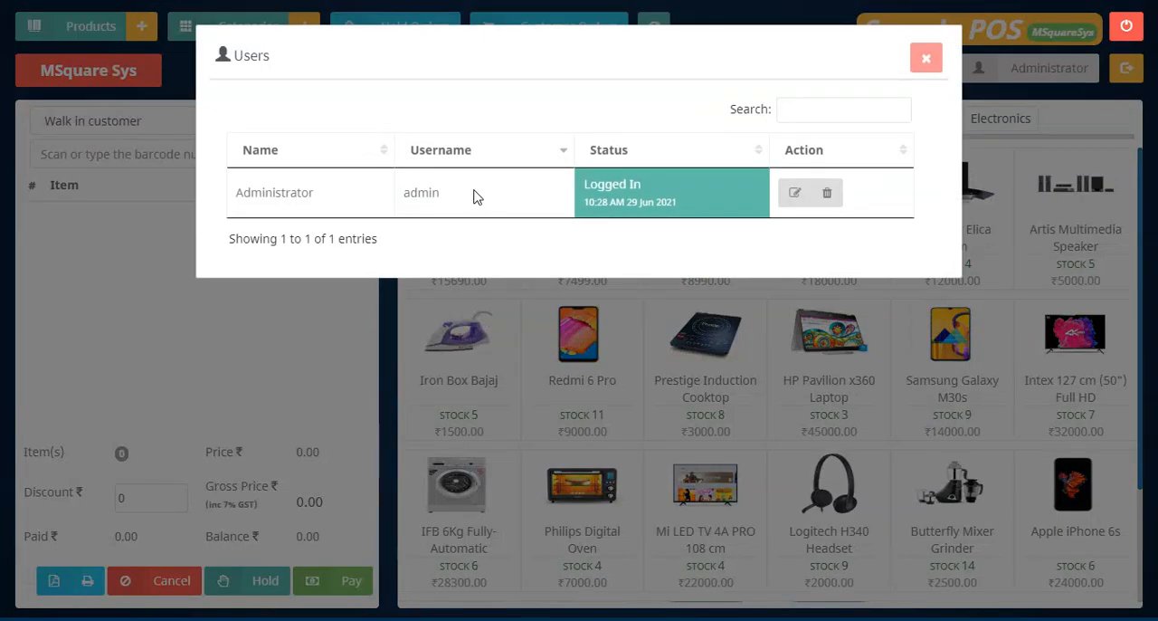
{"action": "left_click", "coordinate": [925, 58]}
{"action": "left_click", "coordinate": [893, 68]}
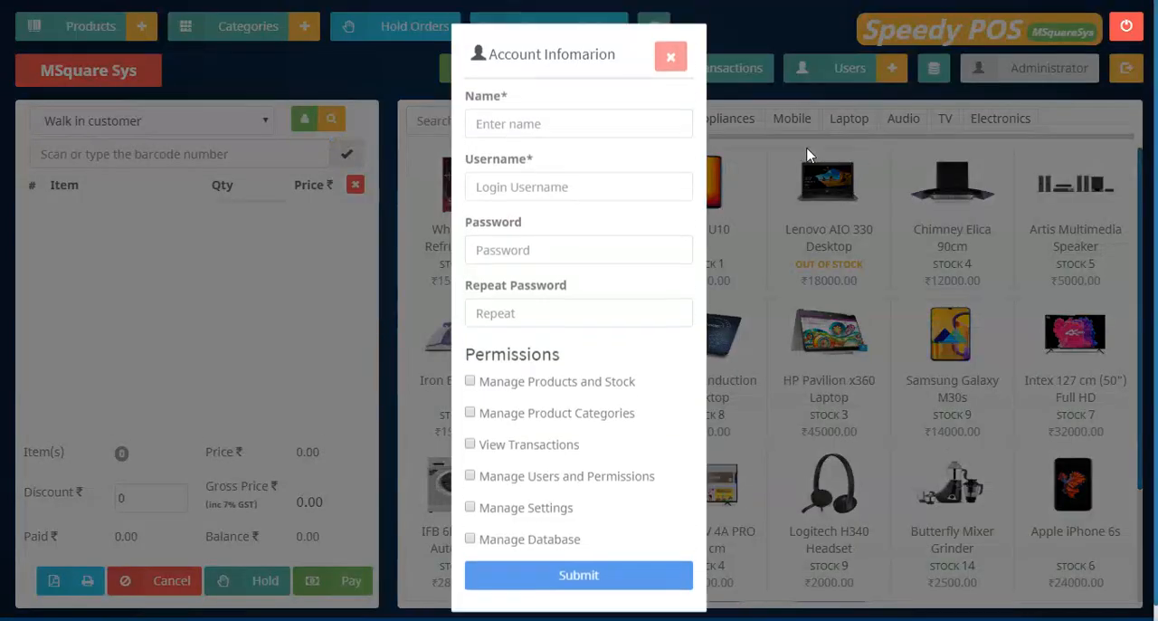
{"action": "left_click", "coordinate": [561, 122]}
{"action": "type", "text": "Ms"}
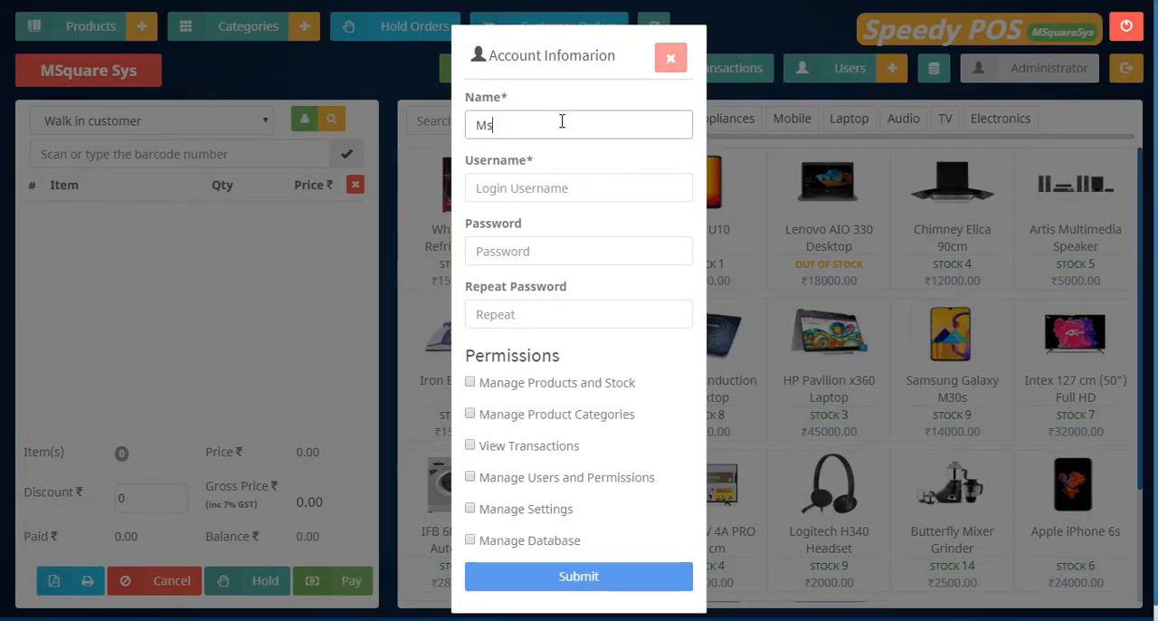
{"action": "type", "text": "quare Usr"}
{"action": "left_click", "coordinate": [545, 184]}
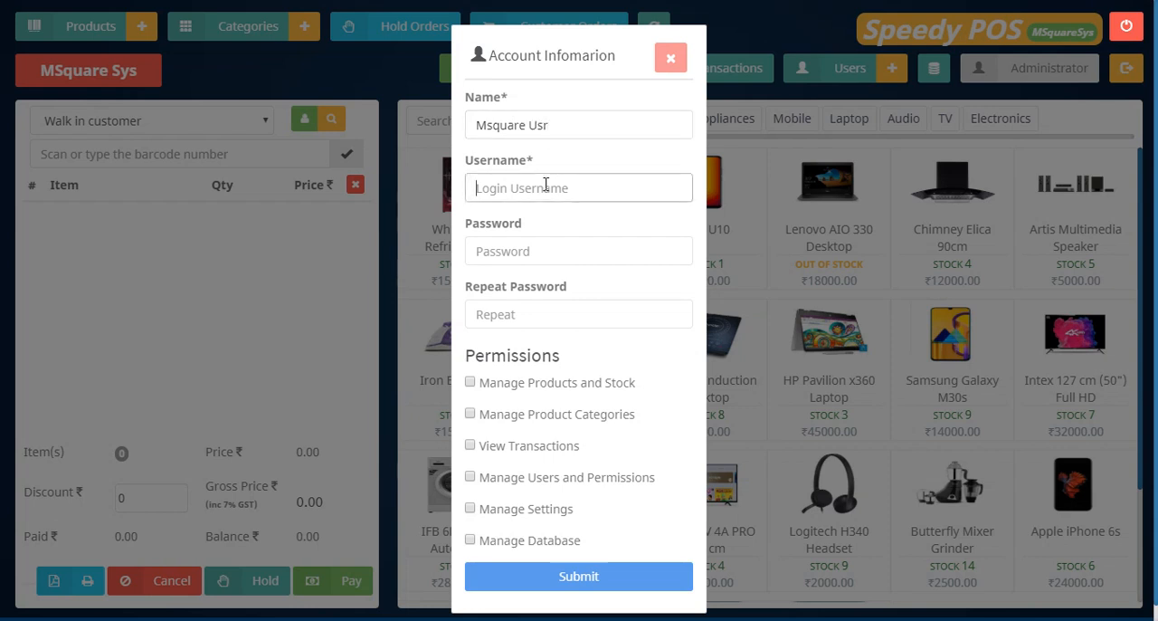
{"action": "type", "text": "Msquare"}
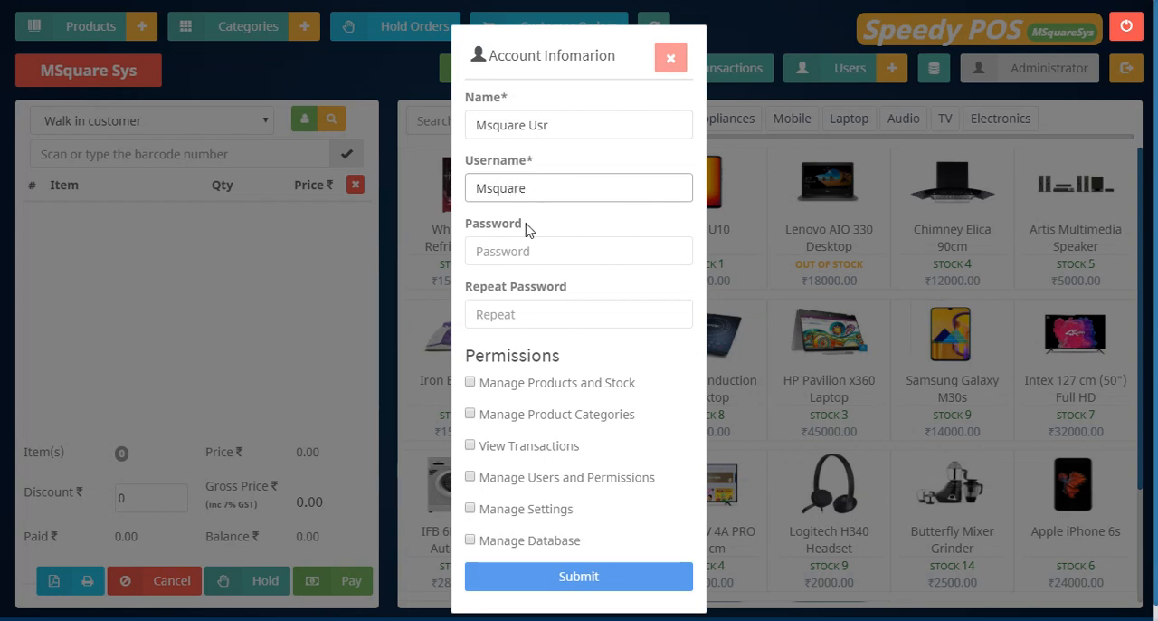
Enter the new user's password and repeat it in the confirmation field.
{"action": "left_click", "coordinate": [509, 250]}
{"action": "type", "text": "1"}
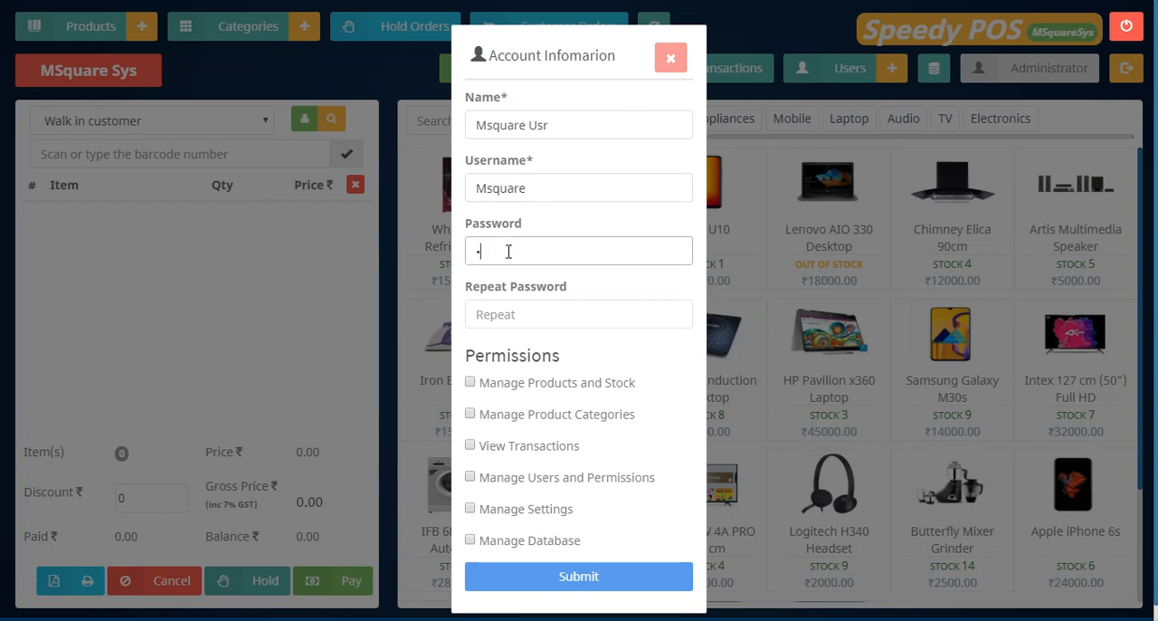
{"action": "left_click", "coordinate": [479, 312]}
{"action": "type", "text": "1"}
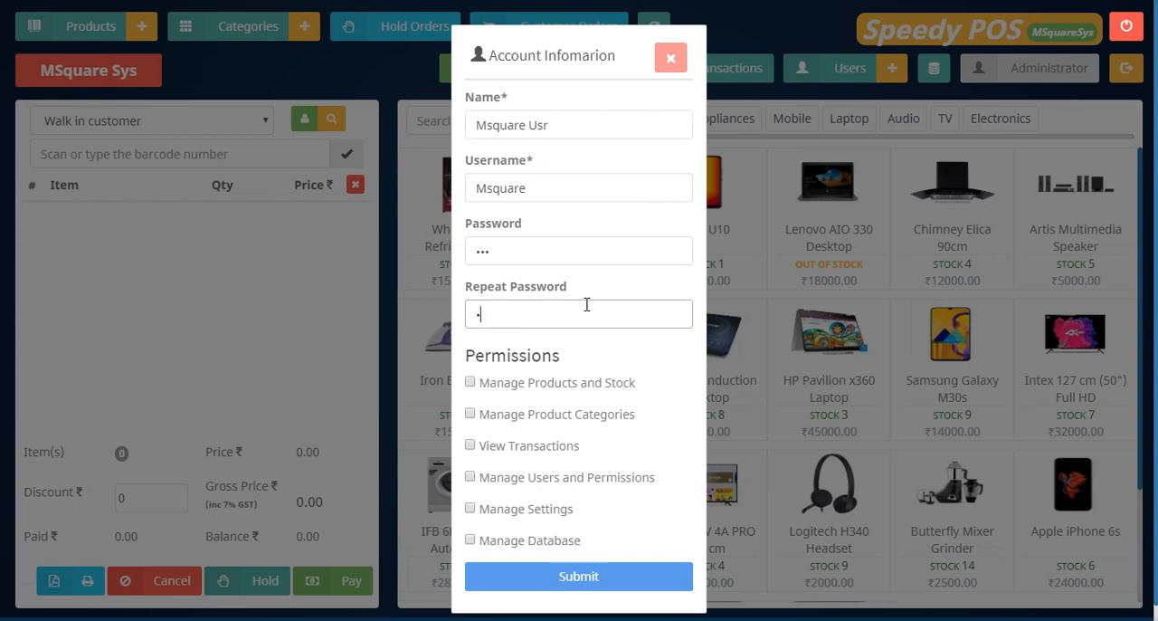
Grant the new user the View Transactions and Manage Products and Stock permissions and point out Manage Settings.
{"action": "scroll", "coordinate": [585, 305], "scroll_direction": "down", "scroll_amount": 1}
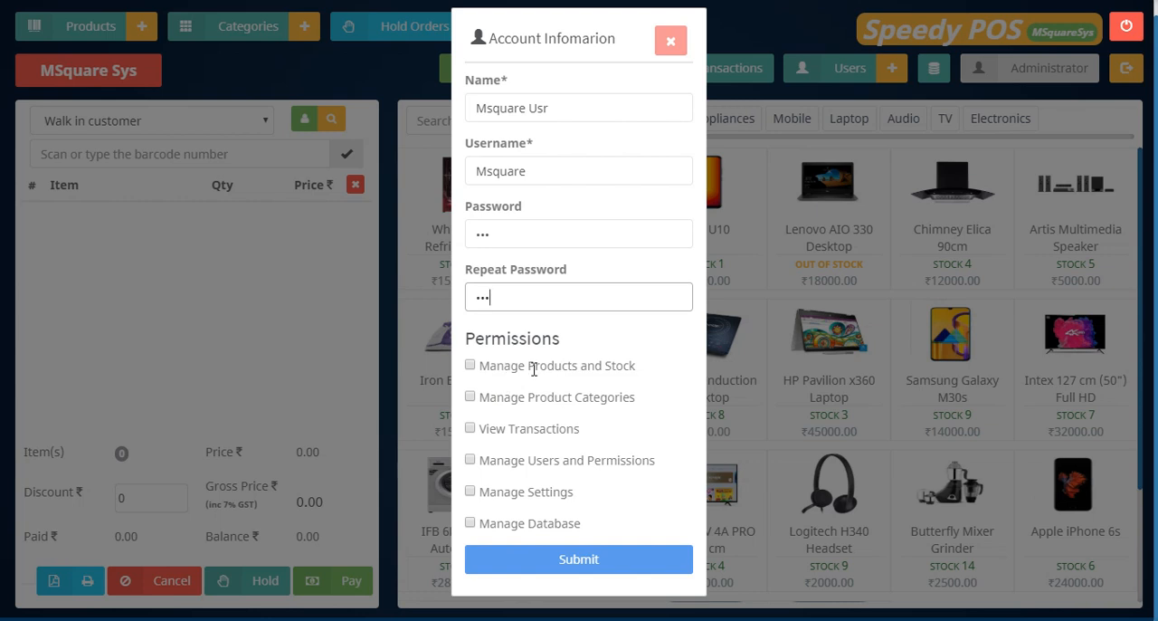
{"action": "left_click", "coordinate": [472, 430]}
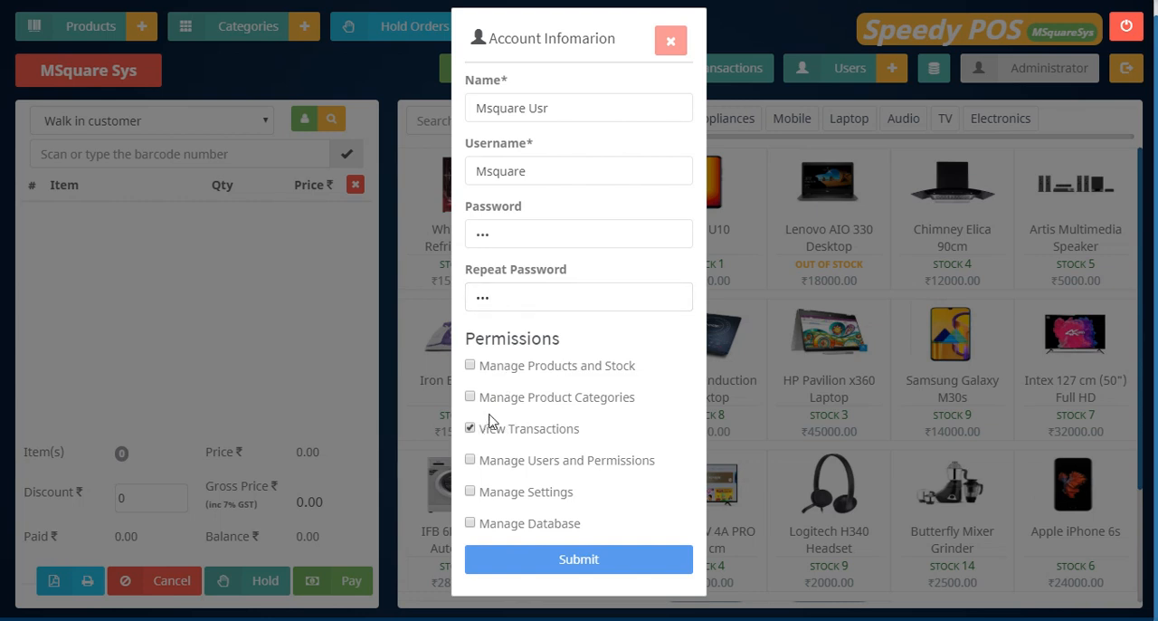
{"action": "left_click", "coordinate": [471, 367]}
{"action": "left_click_drag", "start_coordinate": [573, 493], "coordinate": [473, 504]}
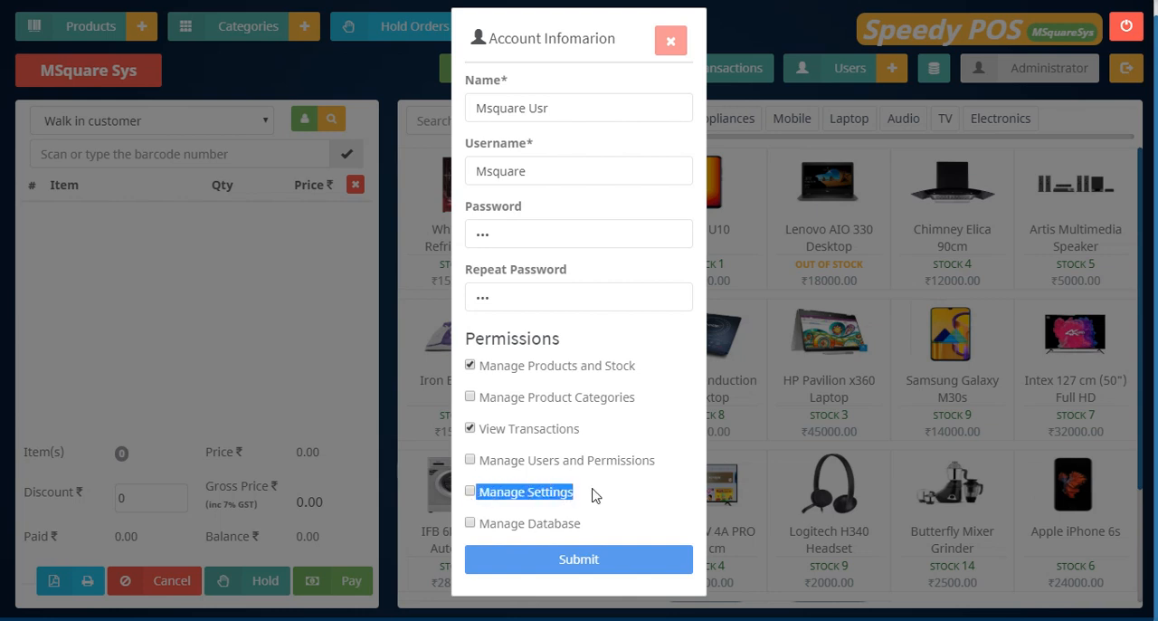
{"action": "left_click", "coordinate": [500, 499]}
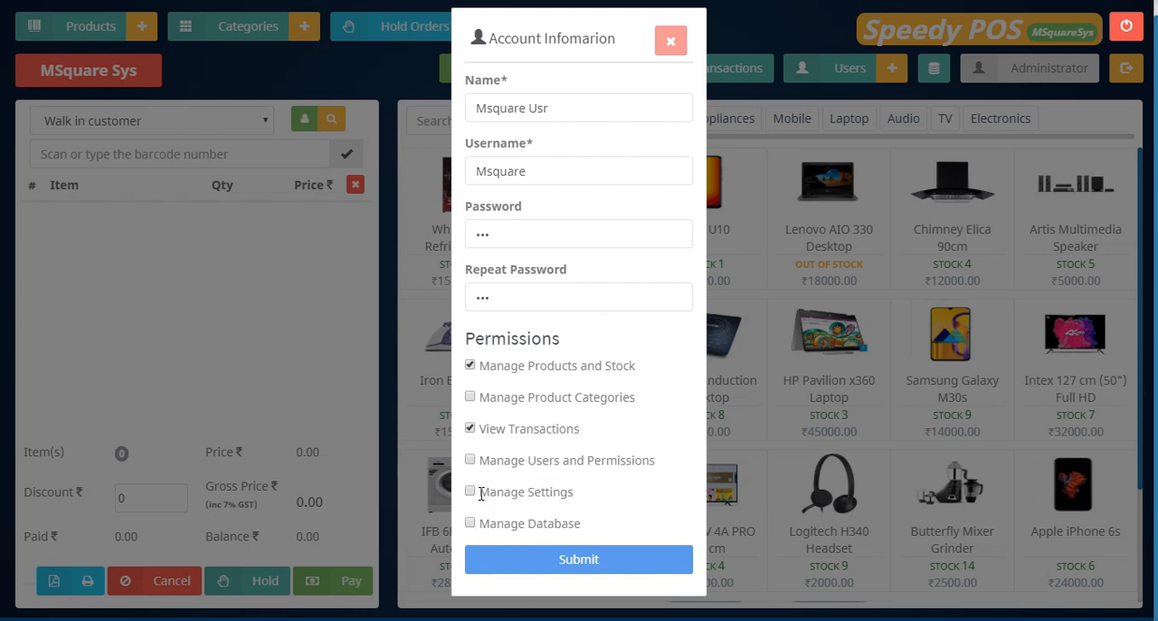
Clear the View Transactions and Manage Products and Stock permissions and close the account form without submitting.
{"action": "left_click", "coordinate": [470, 428]}
{"action": "left_click", "coordinate": [470, 365]}
{"action": "left_click_drag", "start_coordinate": [482, 525], "coordinate": [610, 529]}
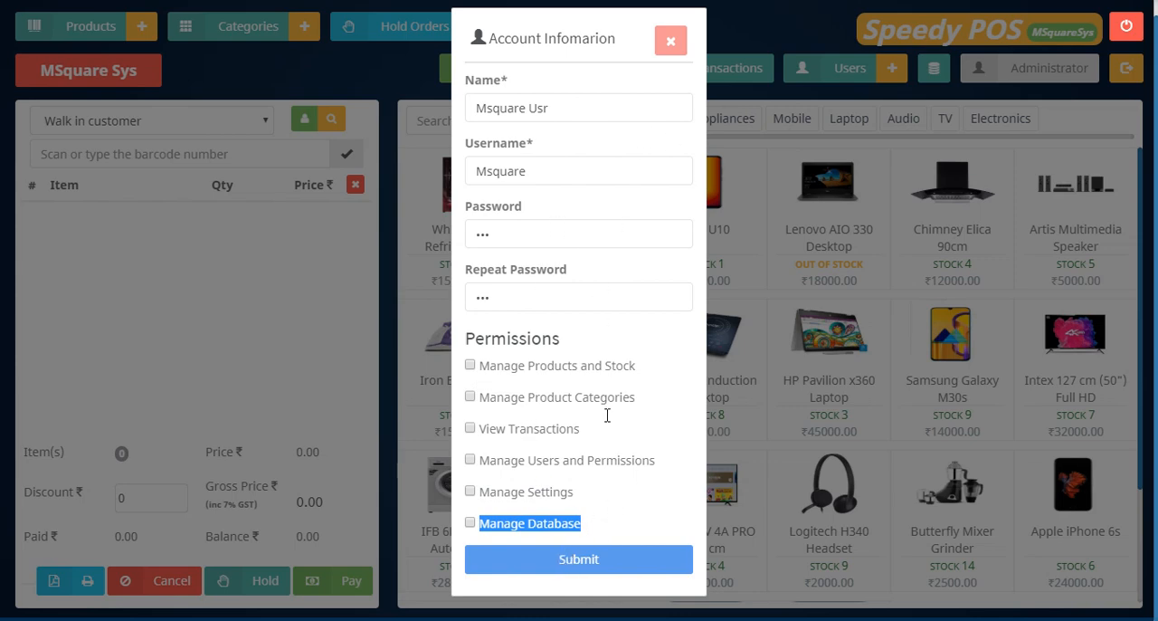
{"action": "left_click", "coordinate": [671, 42]}
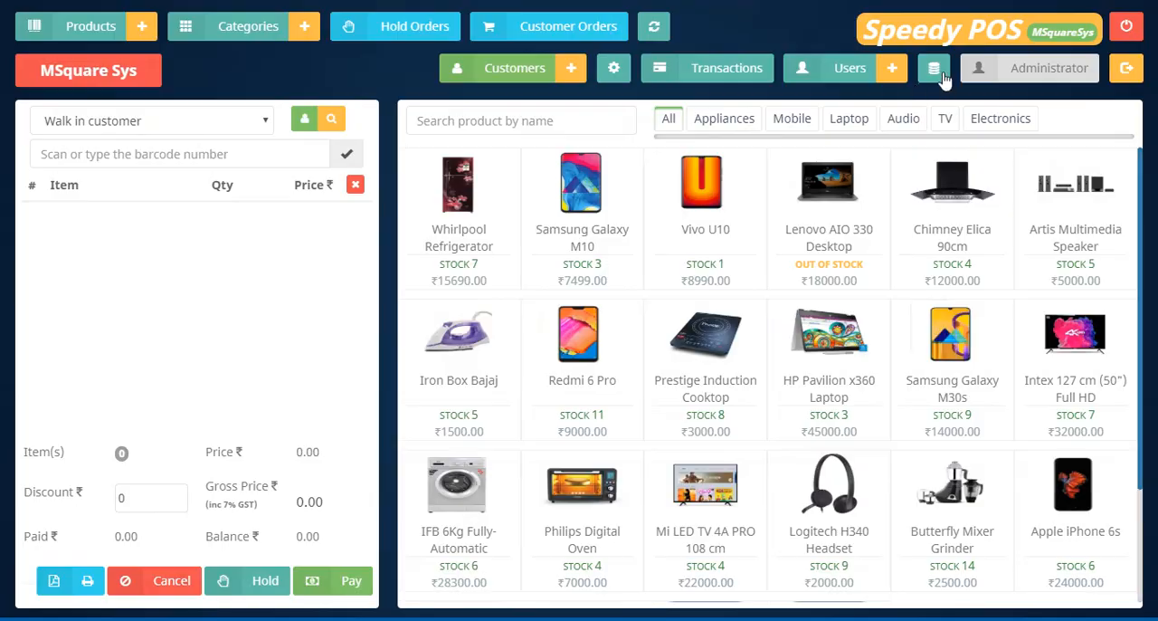
Open the database backup and toggle the backup selection of categories.db and transactions.db on and off.
{"action": "left_click", "coordinate": [936, 72]}
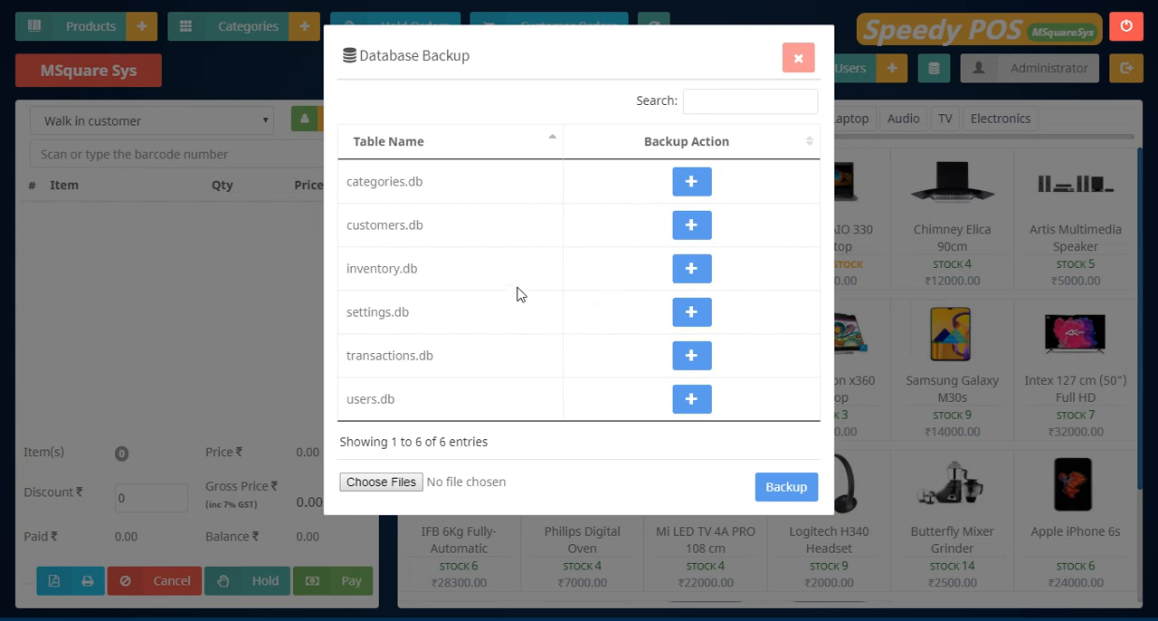
{"action": "left_click", "coordinate": [690, 190]}
{"action": "left_click", "coordinate": [689, 182]}
{"action": "left_click", "coordinate": [691, 367]}
{"action": "left_click", "coordinate": [688, 365]}
Back up the database to the db_backup folder inside Documents\uploads and dismiss the completion message.
{"action": "left_click", "coordinate": [385, 481]}
{"action": "left_click", "coordinate": [201, 113]}
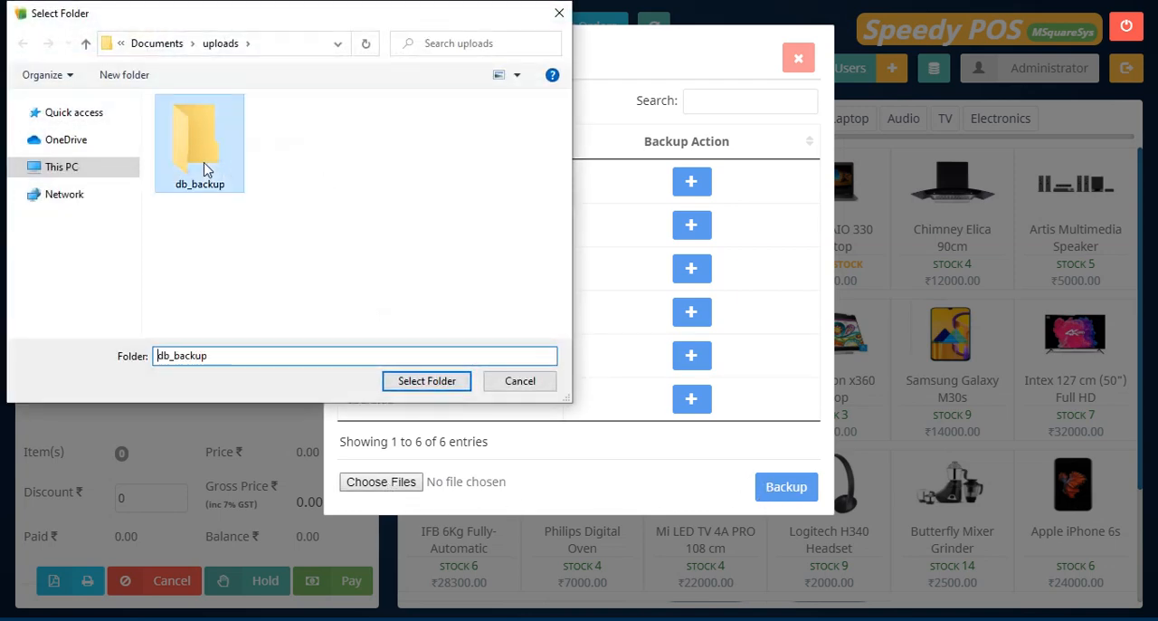
{"action": "left_click", "coordinate": [448, 385]}
{"action": "left_click", "coordinate": [767, 477]}
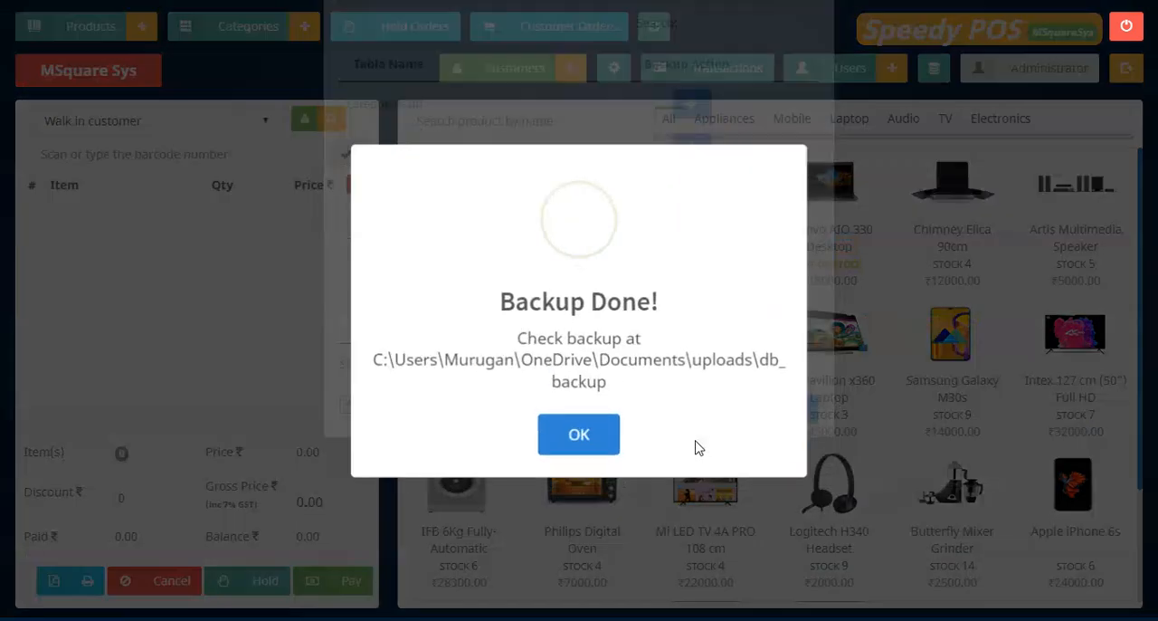
{"action": "left_click", "coordinate": [579, 429]}
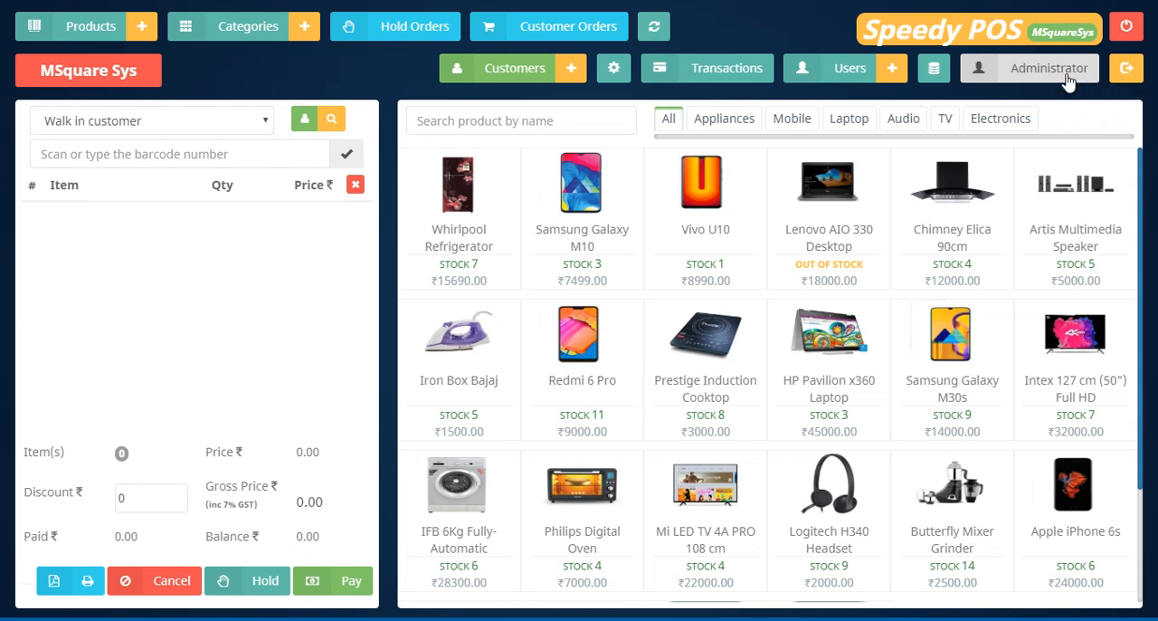
Open the transactions overview and view the available date range filters, closing them without applying a new range.
{"action": "left_click", "coordinate": [715, 72]}
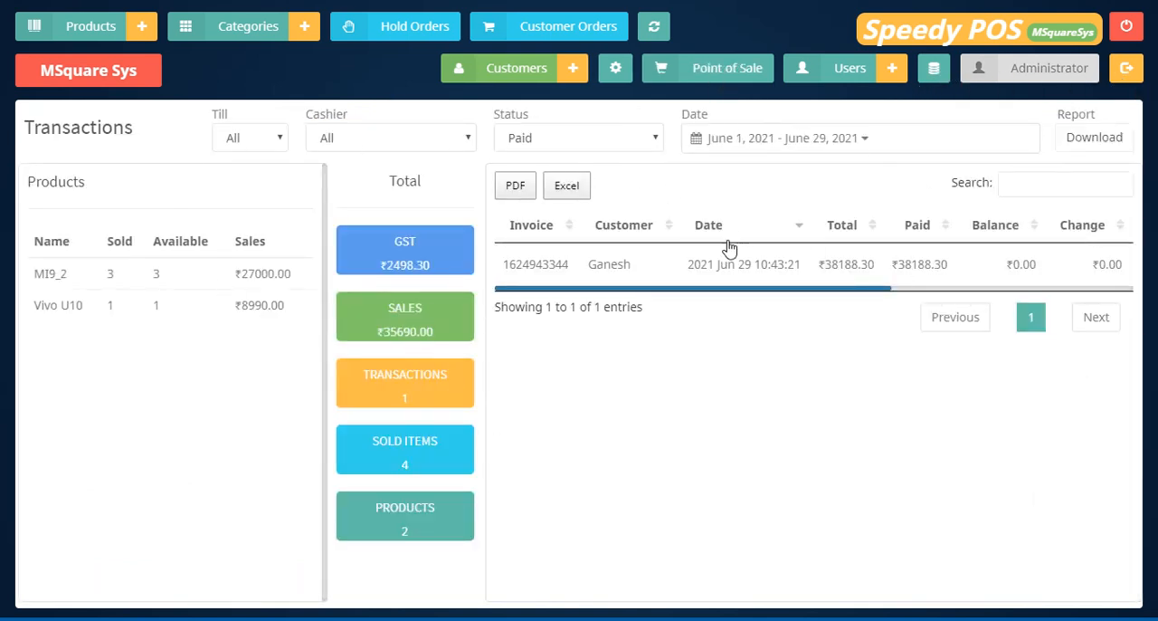
{"action": "left_click", "coordinate": [718, 139]}
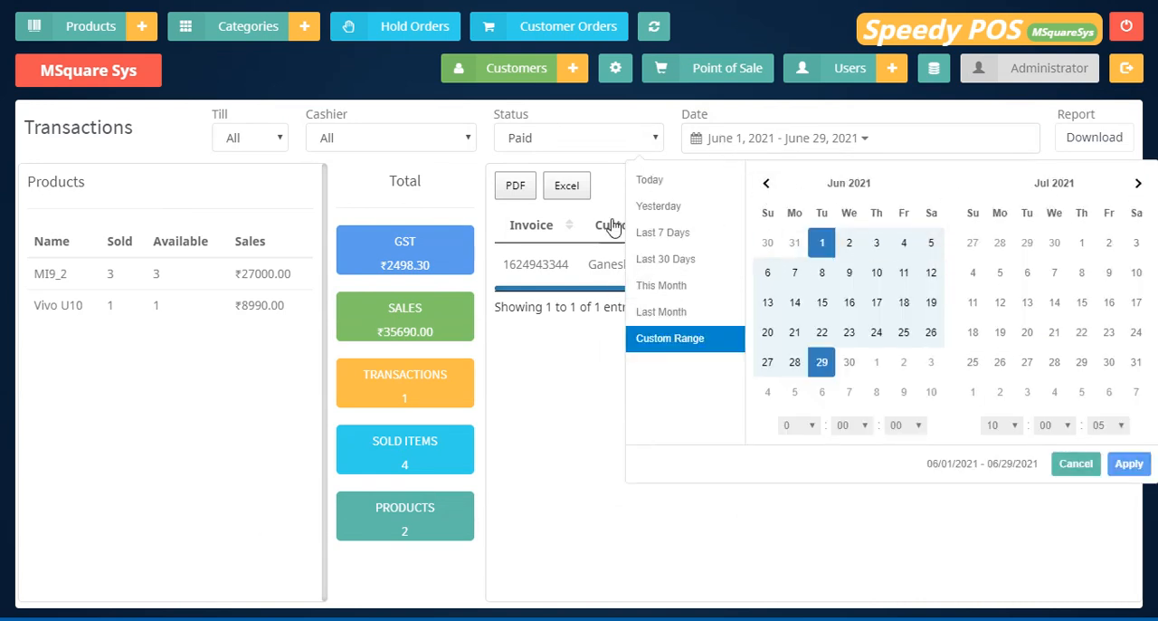
{"action": "left_click", "coordinate": [551, 391]}
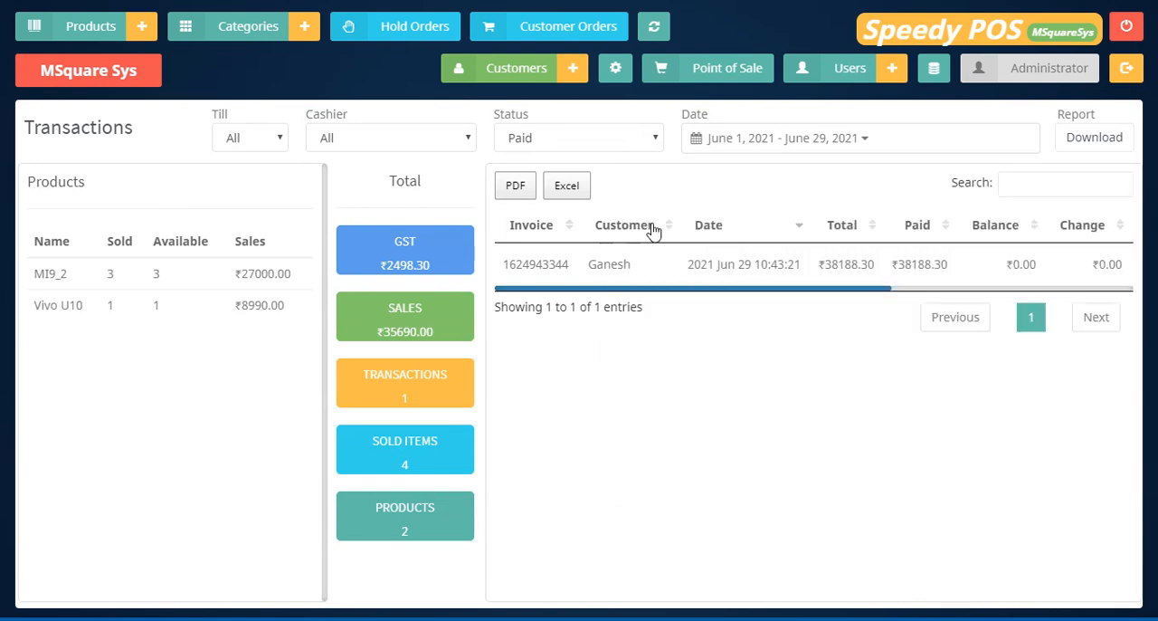
Examine the GST, sales, transactions, sold items and products totals in the transactions overview.
{"action": "double_click", "coordinate": [378, 269]}
{"action": "left_click_drag", "start_coordinate": [355, 333], "coordinate": [475, 348]}
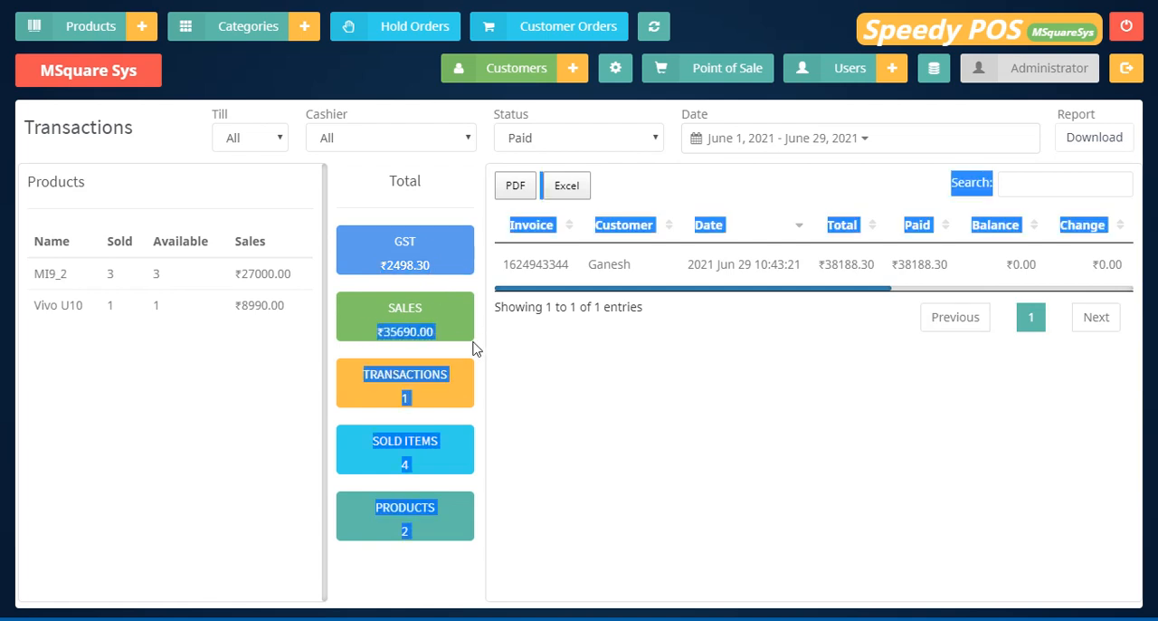
{"action": "left_click", "coordinate": [601, 370]}
{"action": "left_click_drag", "start_coordinate": [381, 441], "coordinate": [438, 450]}
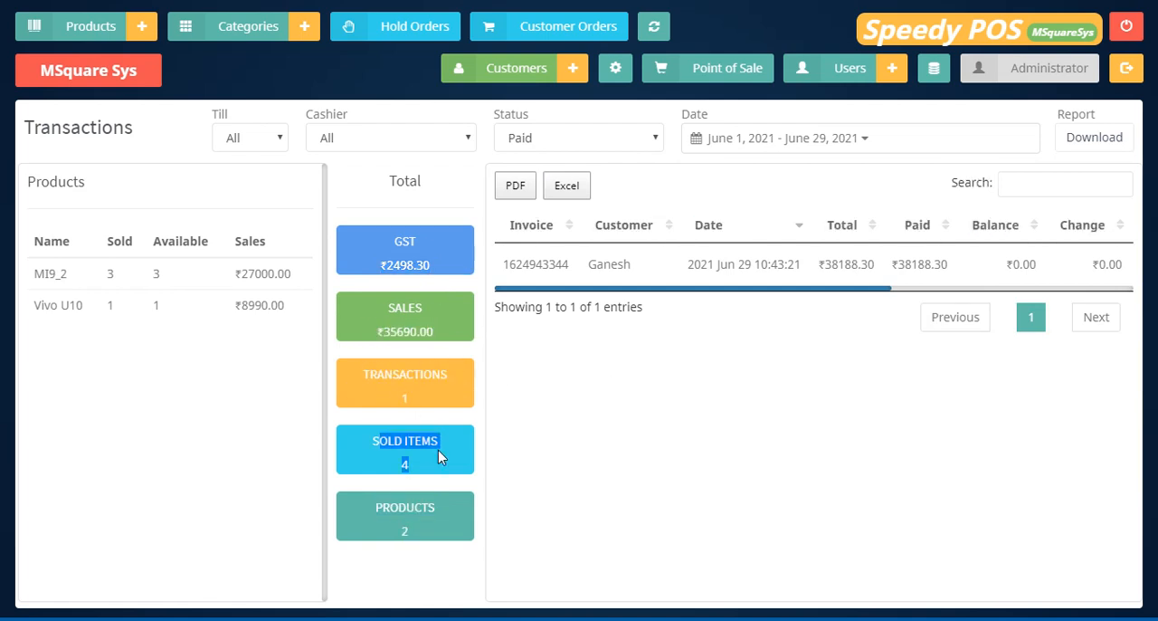
{"action": "left_click", "coordinate": [385, 472]}
{"action": "left_click_drag", "start_coordinate": [425, 546], "coordinate": [382, 512]}
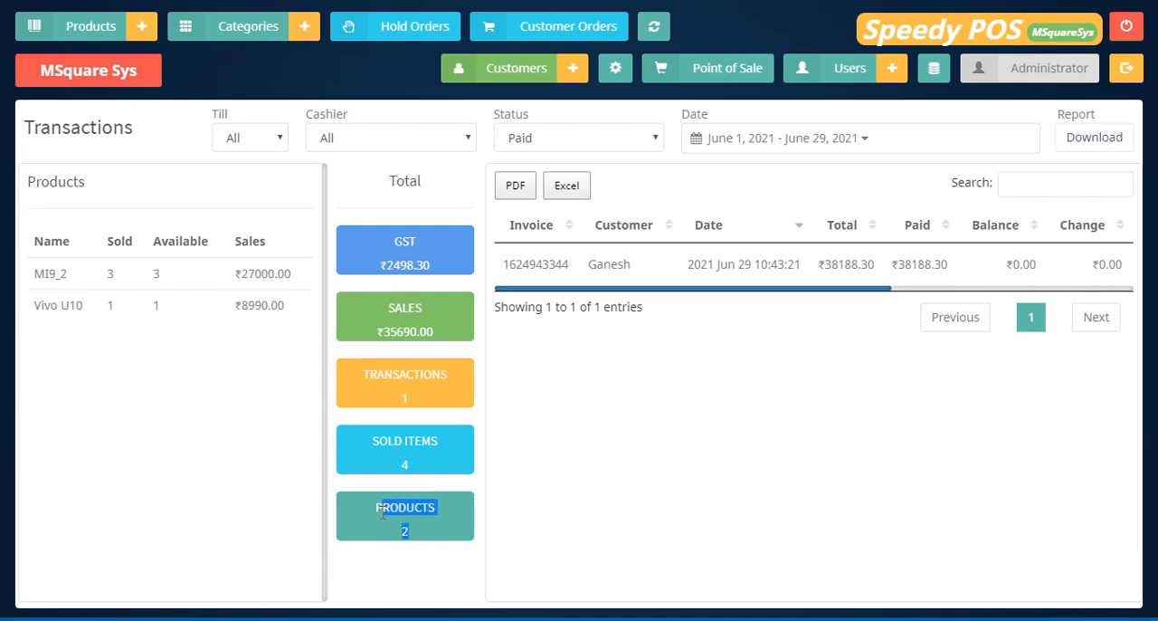
{"action": "left_click", "coordinate": [406, 529]}
{"action": "left_click_drag", "start_coordinate": [853, 291], "coordinate": [820, 295]}
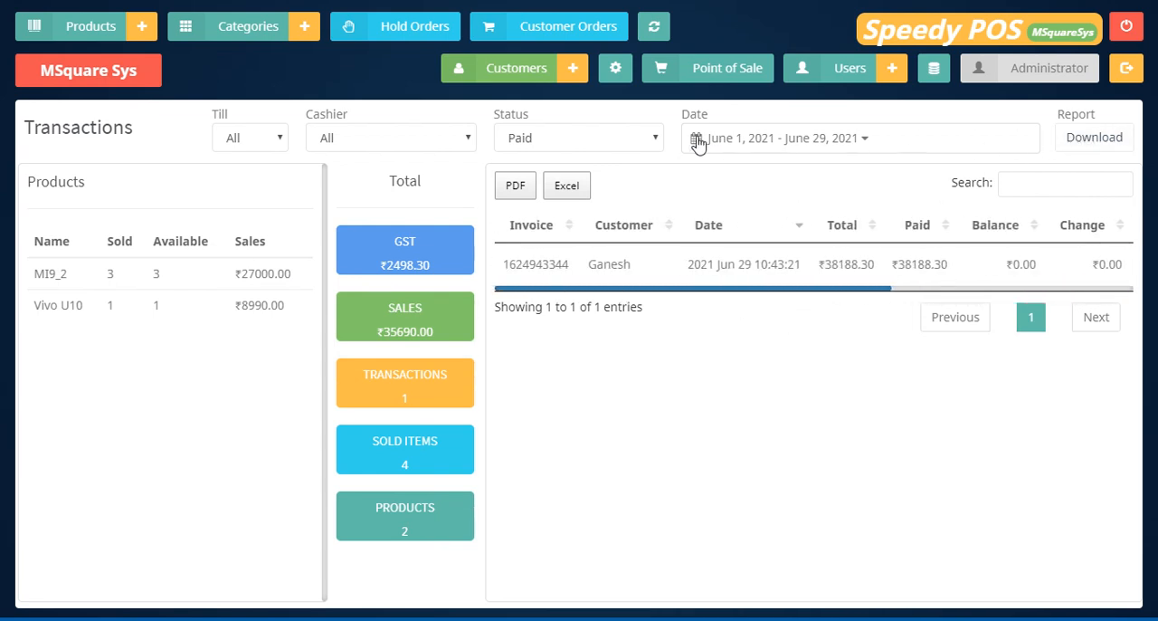
Download the transactions report to the Downloads folder as transactionList and view the remaining columns of the invoice list.
{"action": "left_click", "coordinate": [1116, 147]}
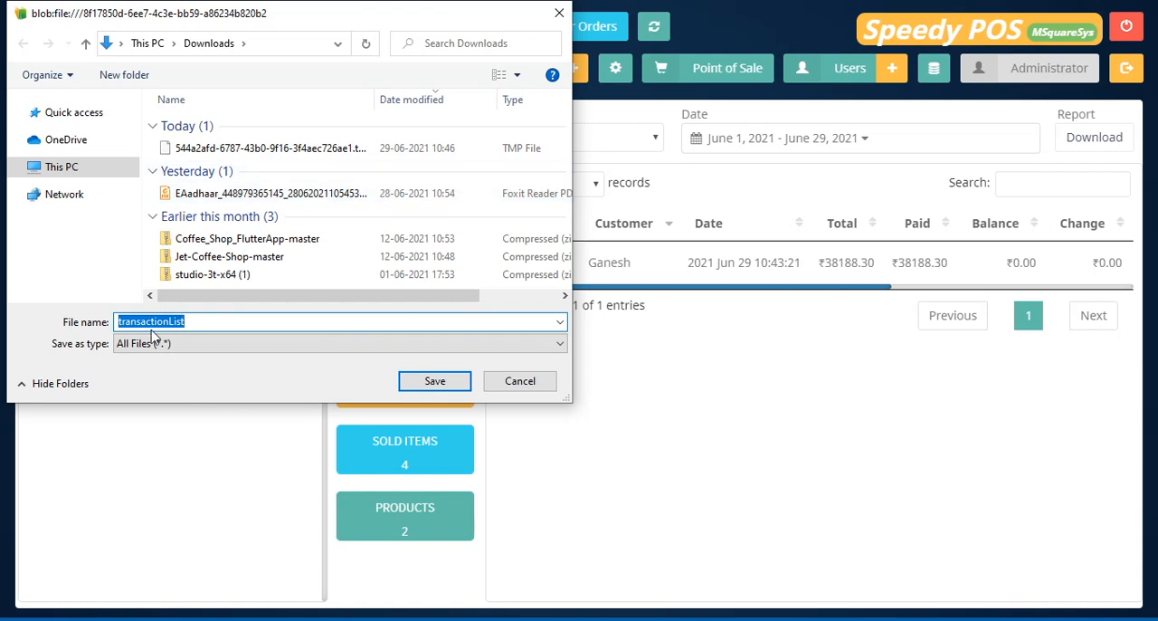
{"action": "left_click", "coordinate": [426, 380]}
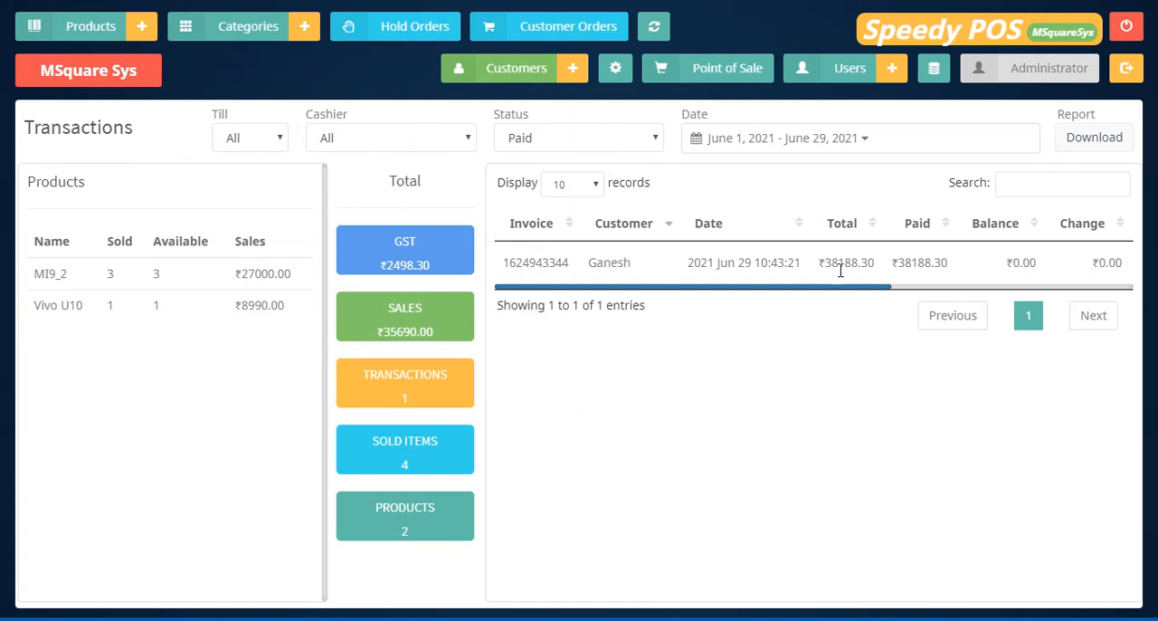
{"action": "left_click_drag", "start_coordinate": [832, 278], "coordinate": [1127, 289]}
{"action": "left_click", "coordinate": [812, 359]}
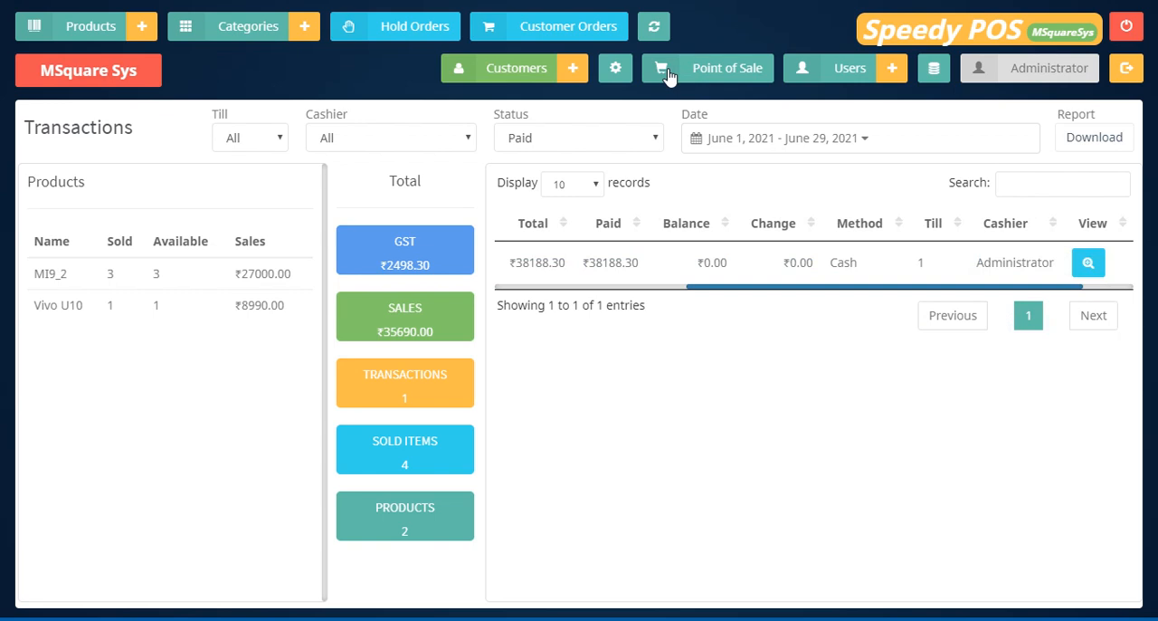
Return to the point of sale screen and log out of the application.
{"action": "left_click", "coordinate": [728, 72]}
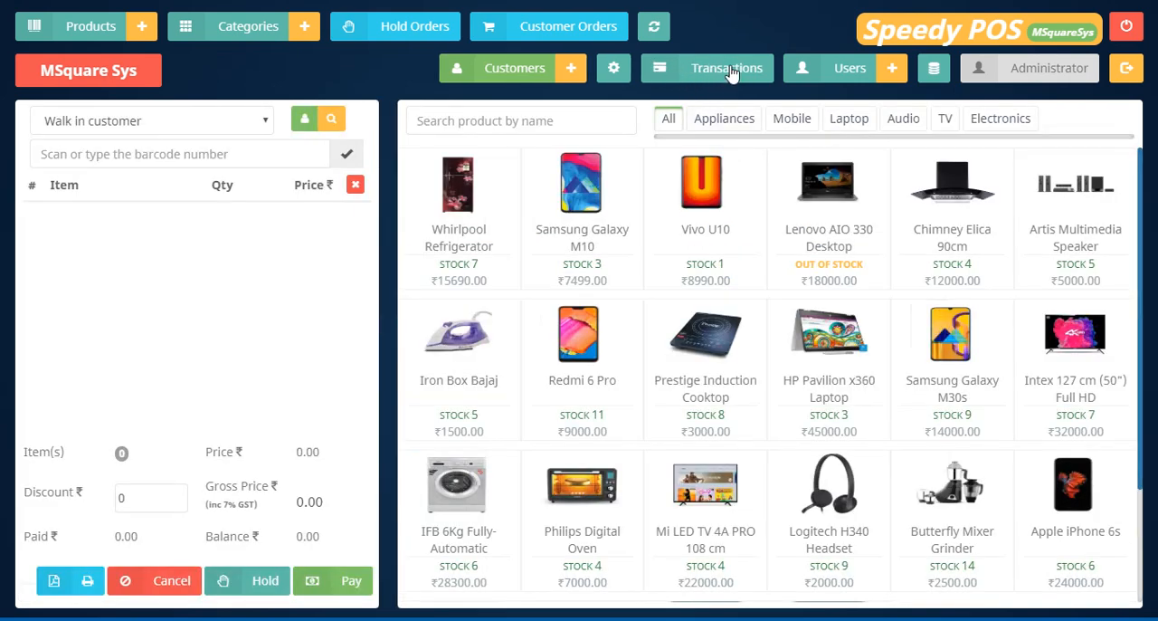
{"action": "left_click", "coordinate": [1131, 77]}
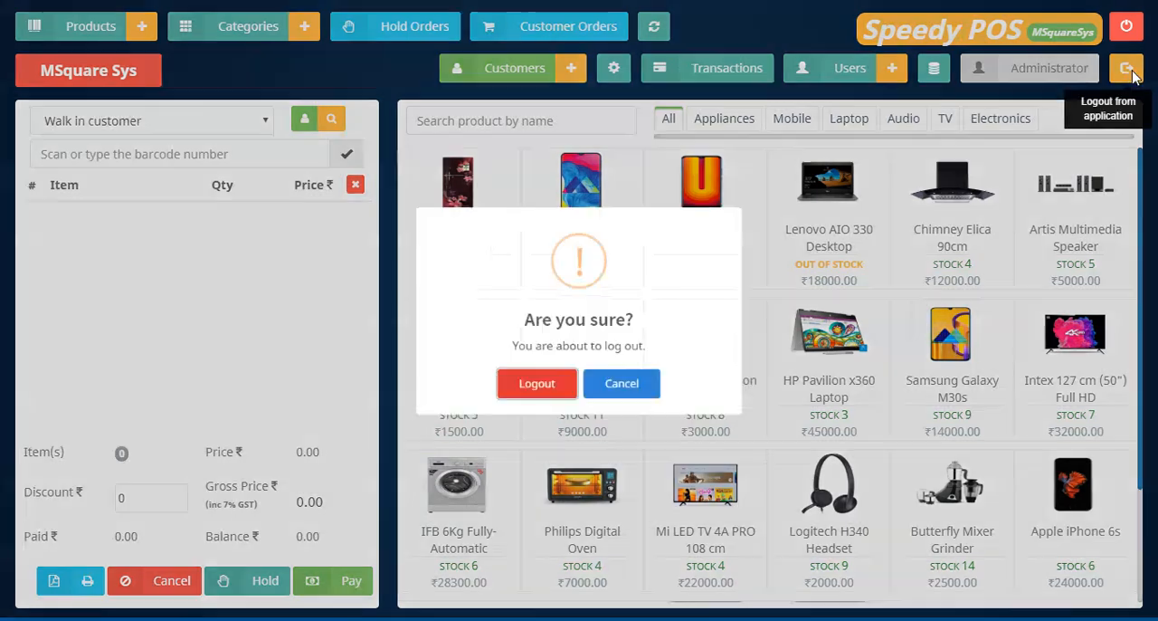
{"action": "left_click", "coordinate": [513, 415]}
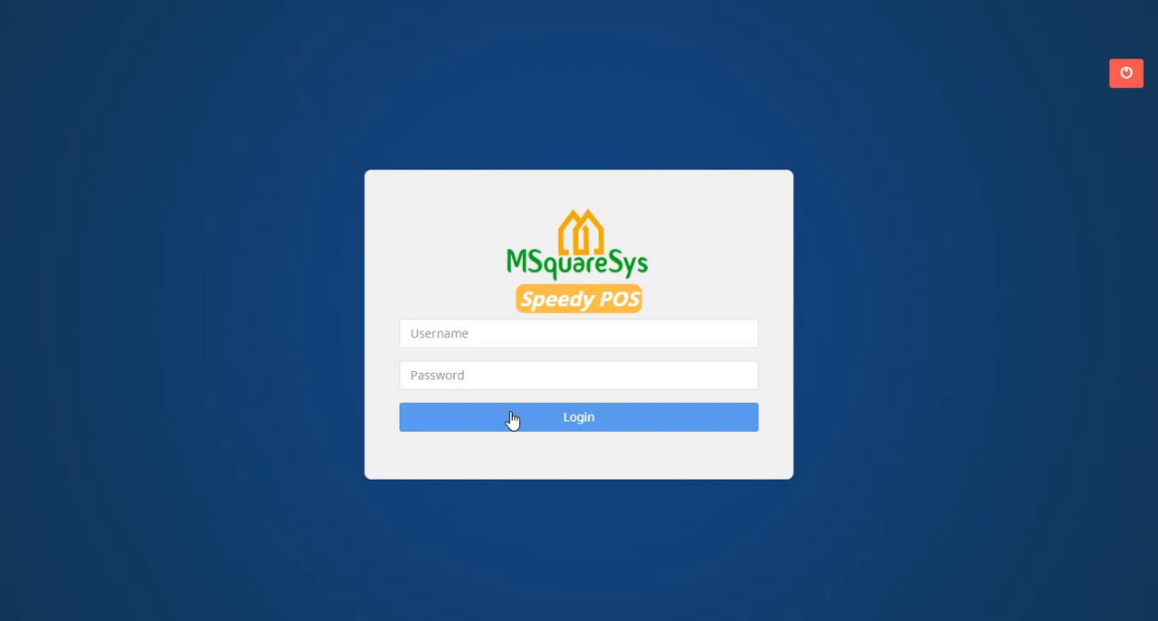
Switch to the PowerPoint slide show with the Thanks! slide.
{"action": "key", "text": "alt+Tab"}
{"action": "key", "text": "alt+Tab"}
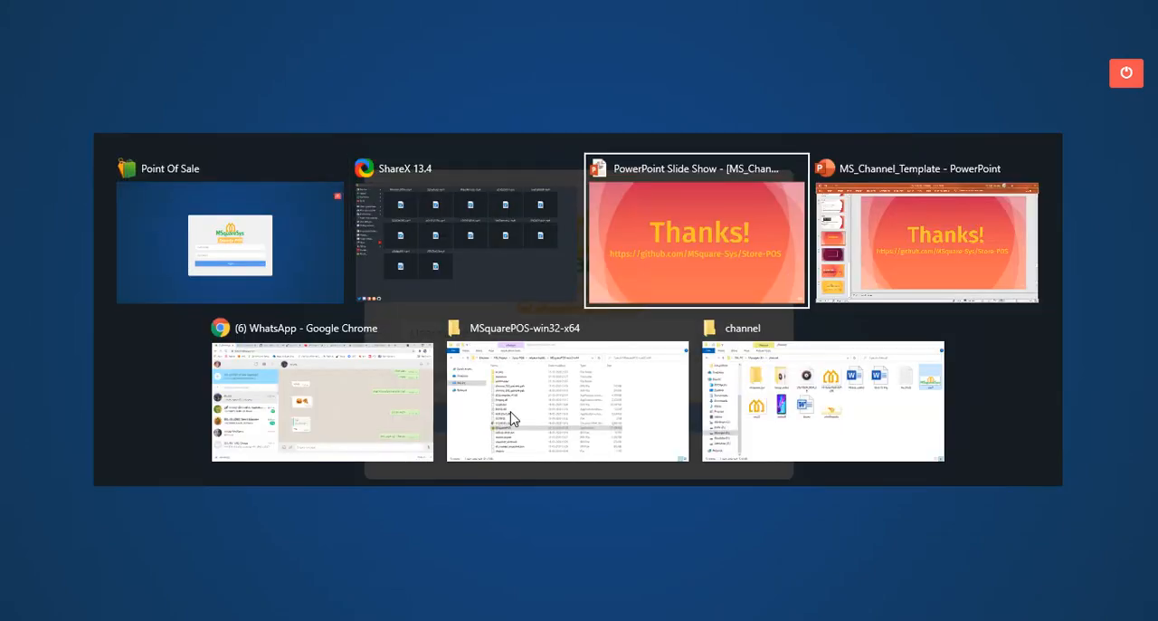